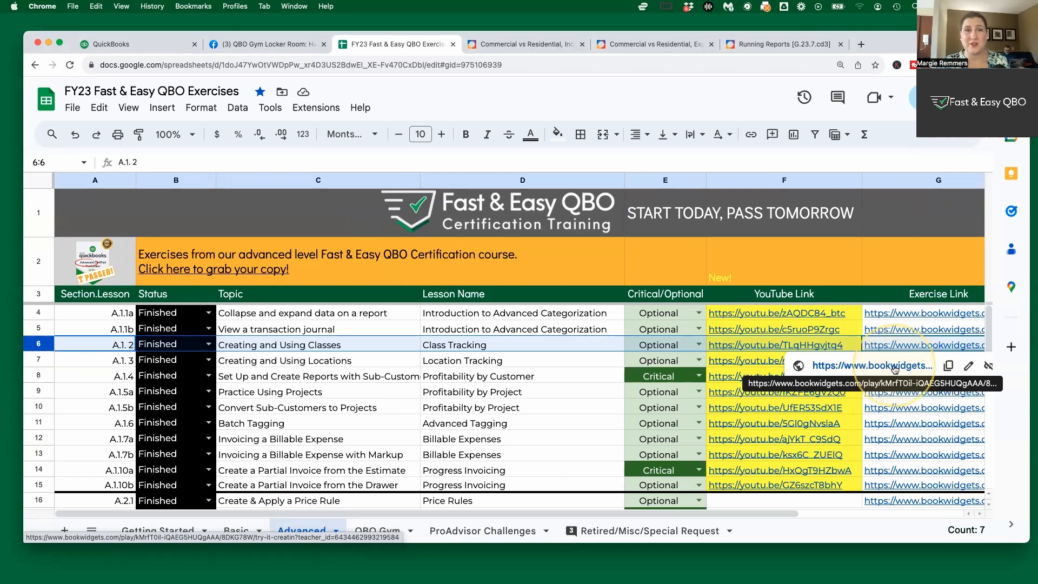
- Open the Commercial vs Residential, Income exercise and read its Scenario and Steps 1 - 3 instructions
mouse_move(768, 382)
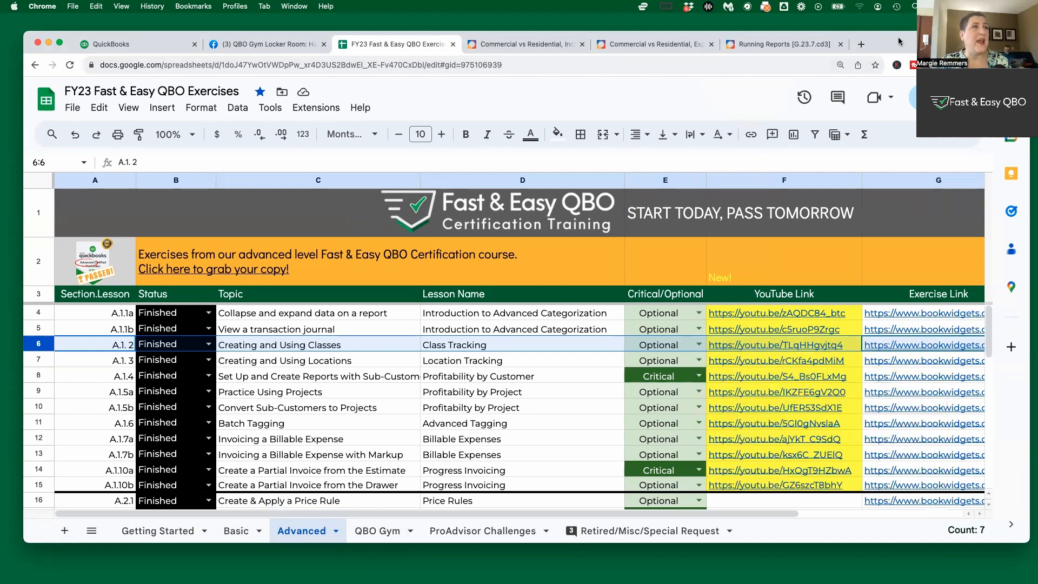
left_click_drag(903, 44, 902, 49)
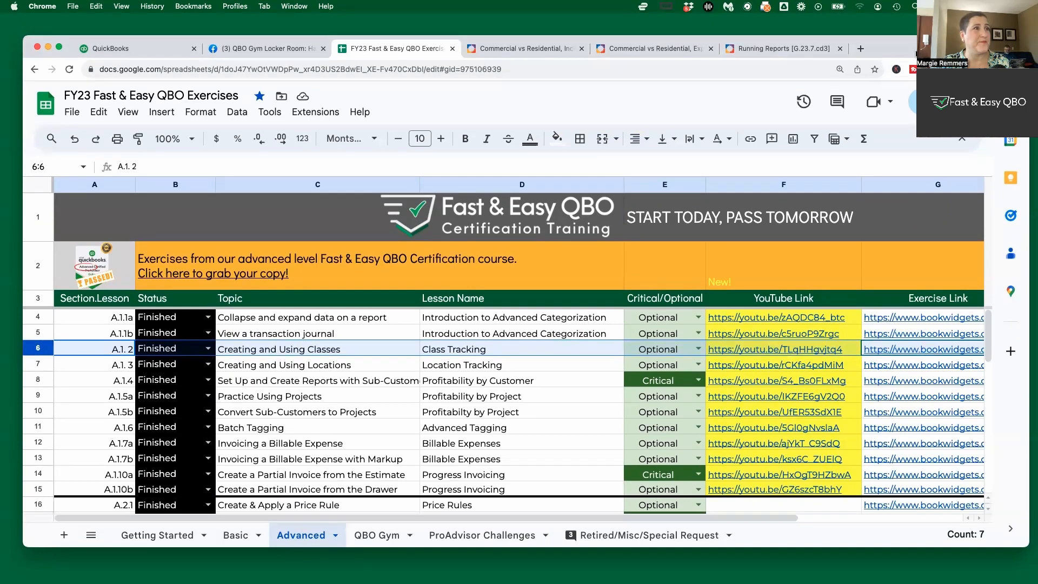
left_click_drag(574, 49, 577, 64)
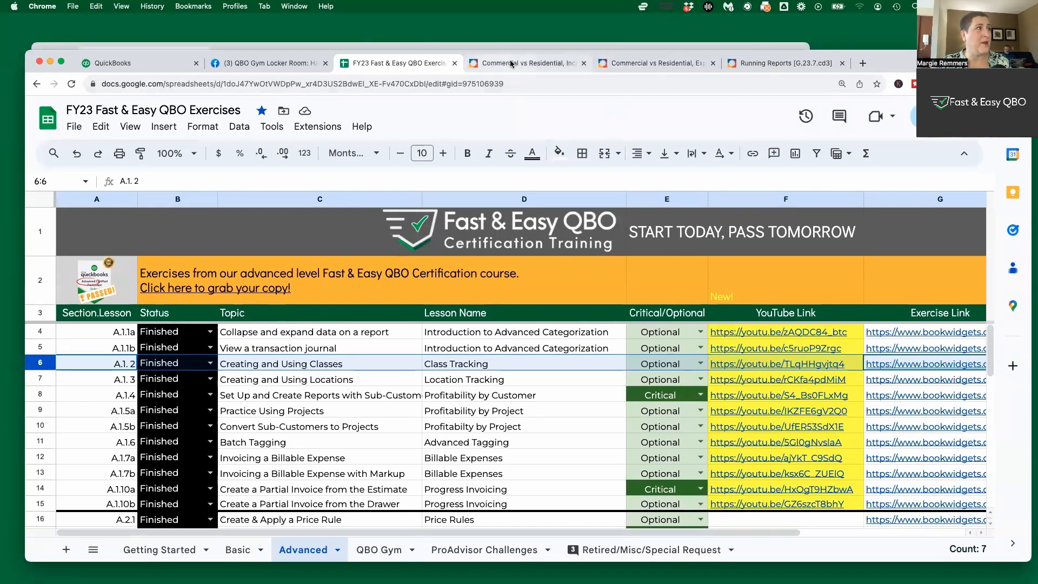
left_click(527, 63)
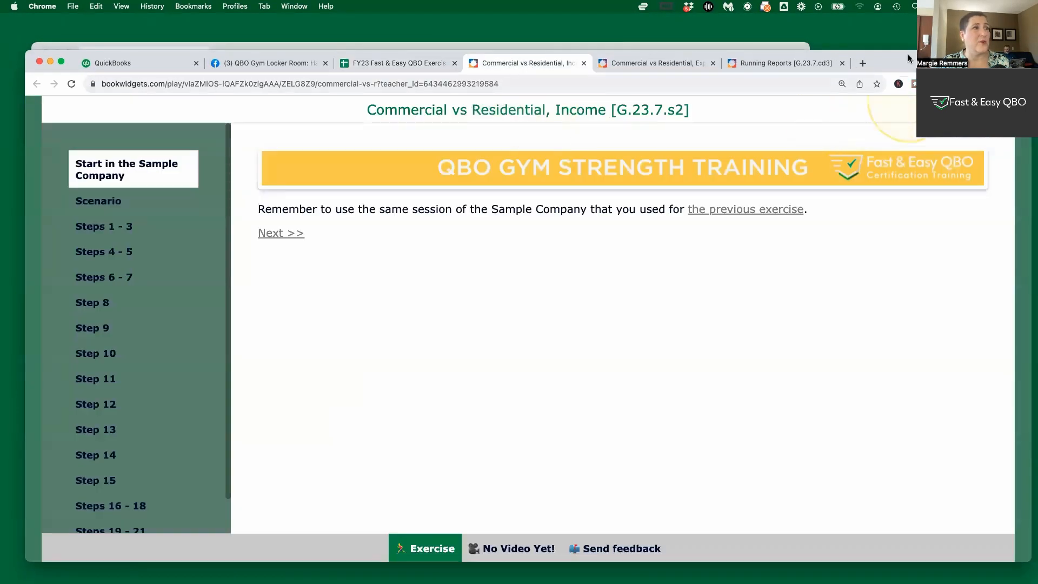
left_click_drag(898, 66, 897, 49)
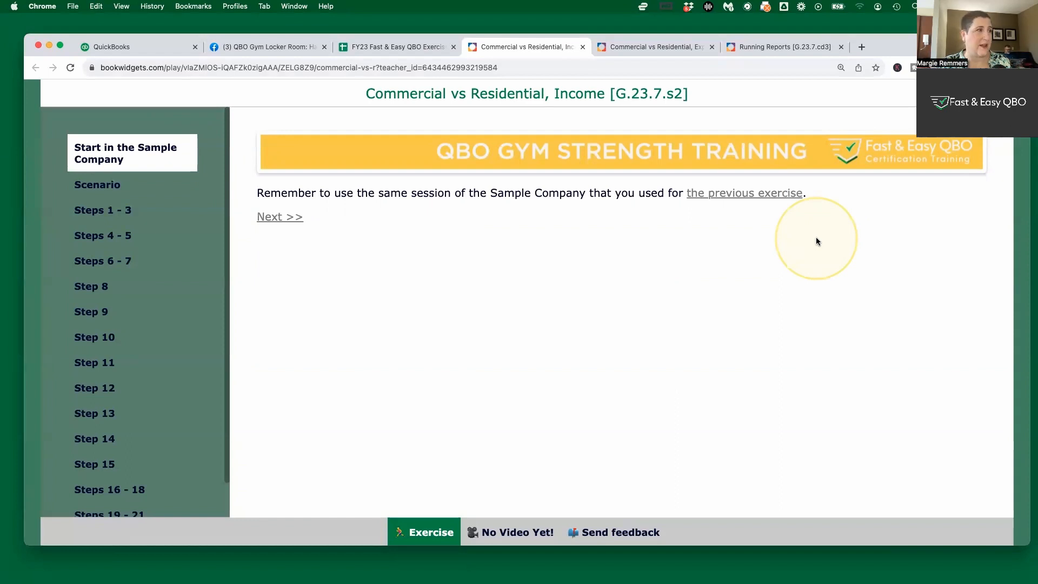
left_click(100, 184)
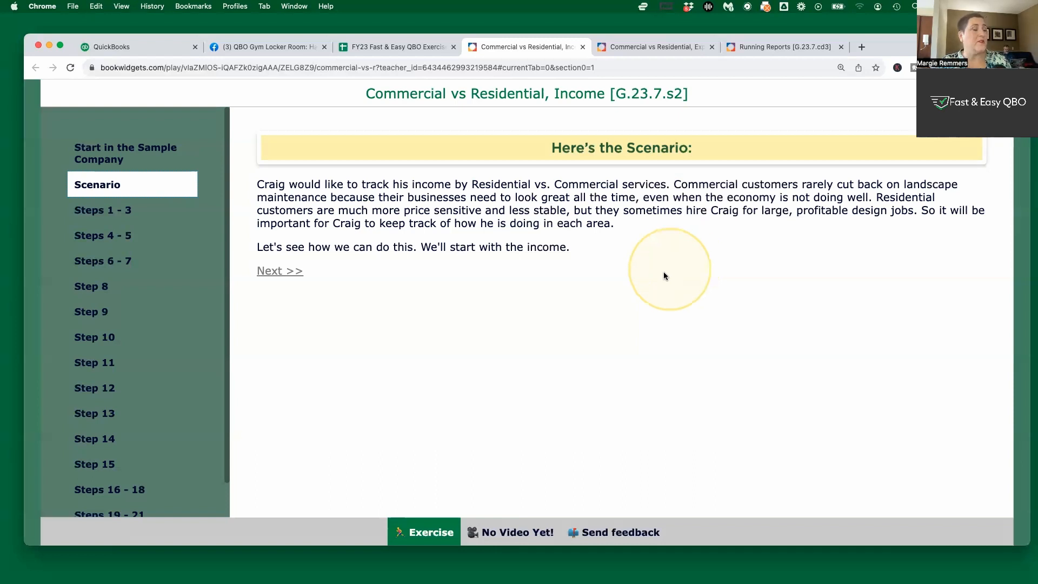
left_click(125, 212)
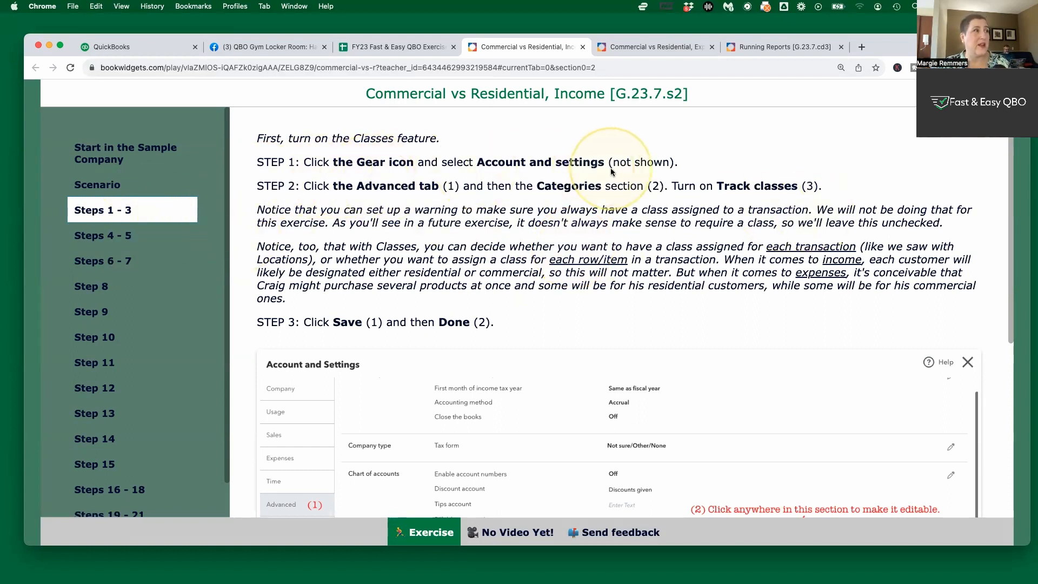
- Switch to QuickBooks and open the sample company's Account and settings
left_click(141, 48)
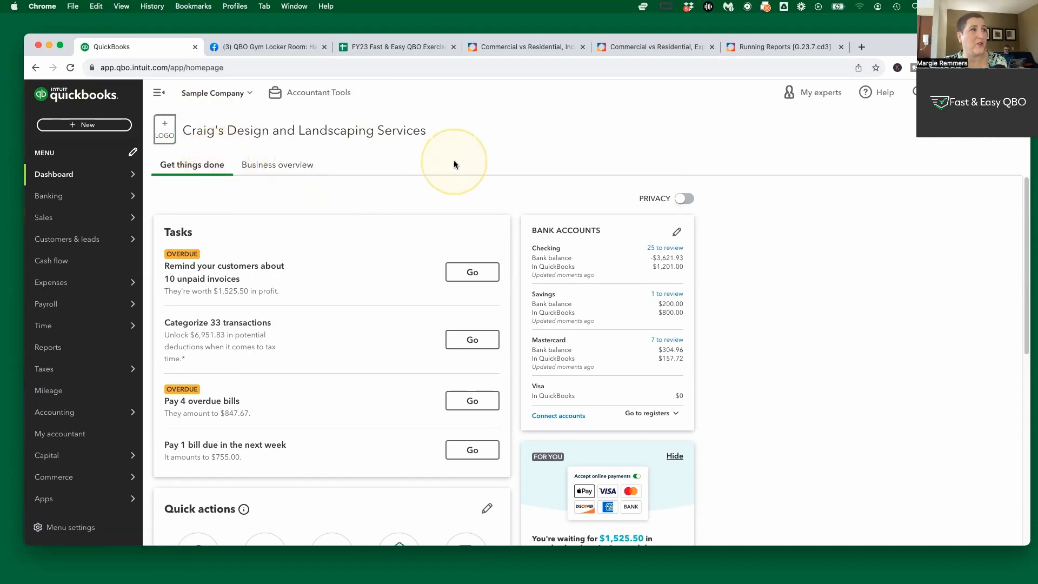
left_click(968, 92)
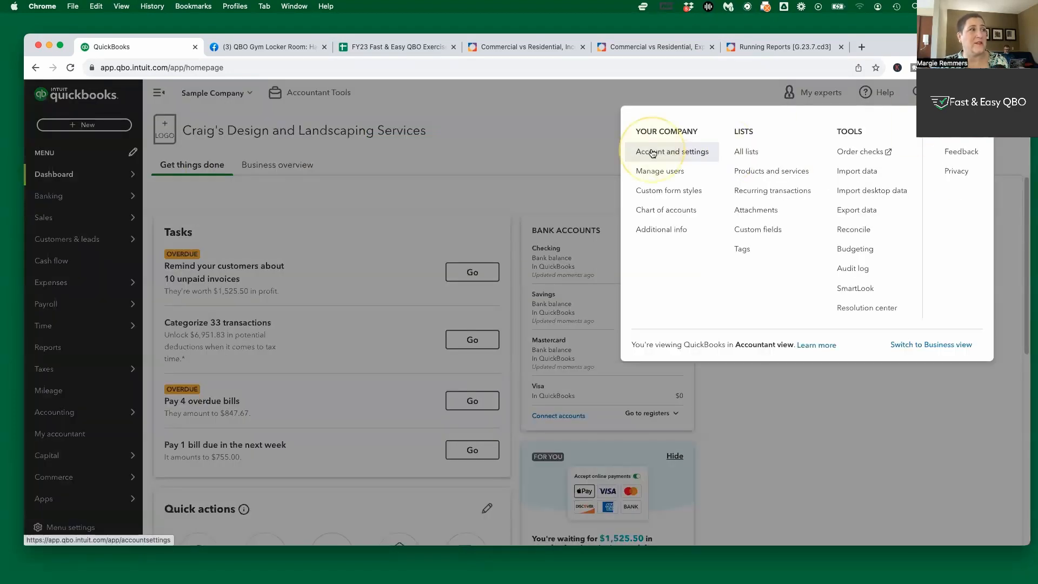
left_click(673, 152)
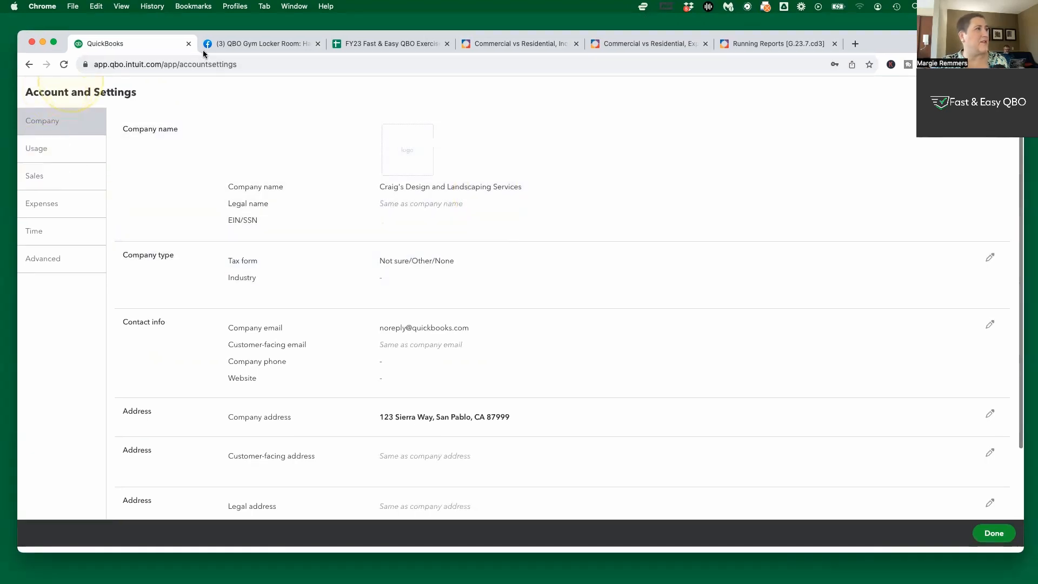
- Close the QBO Gym Locker Room Facebook page and return to the QuickBooks Account and Settings page
left_click(270, 42)
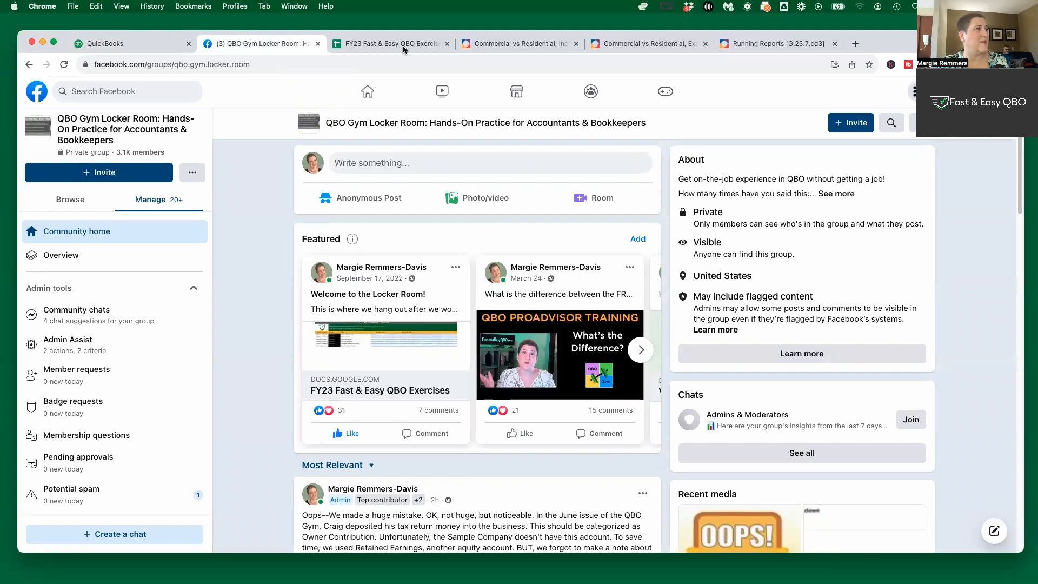
left_click(318, 44)
left_click(412, 44)
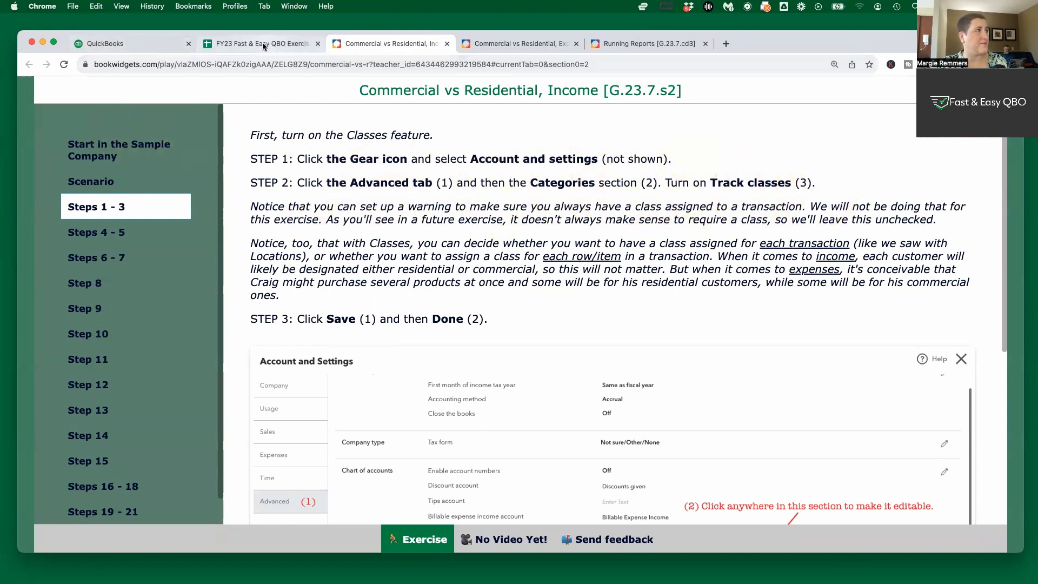
left_click(176, 46)
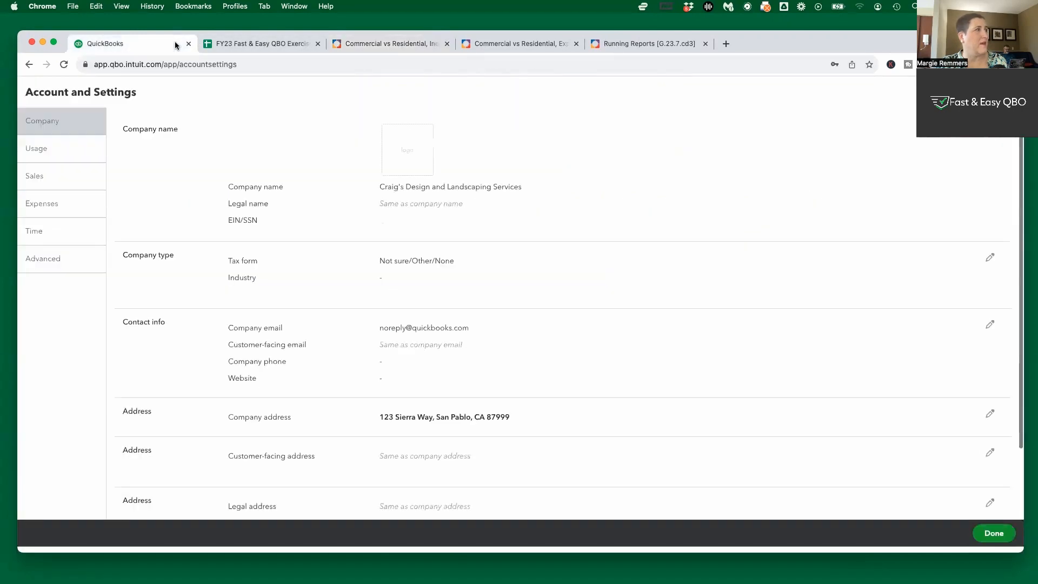
- Turn on Track classes under Categories in the Advanced account settings
left_click(35, 260)
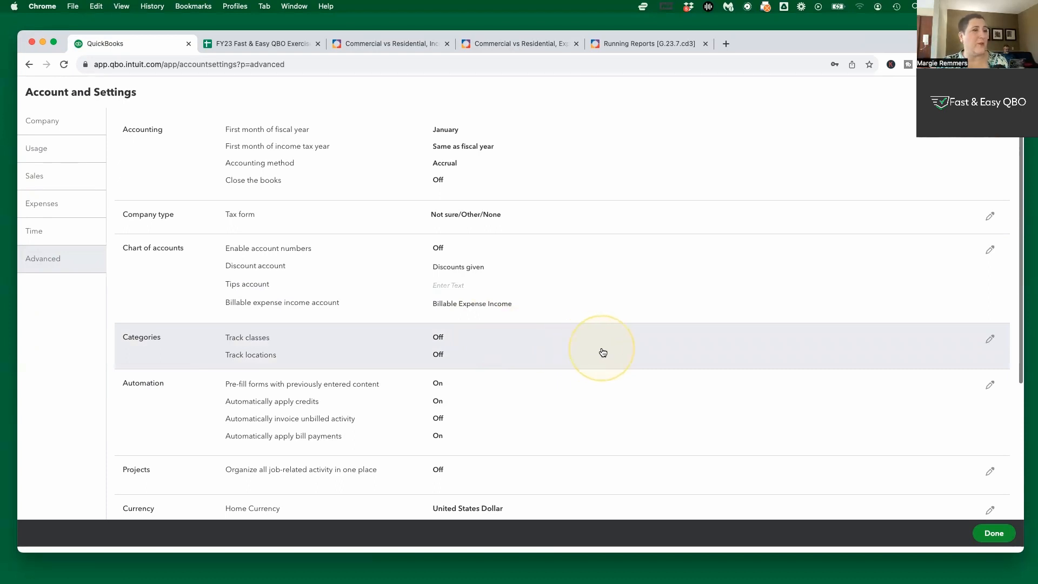
left_click(589, 346)
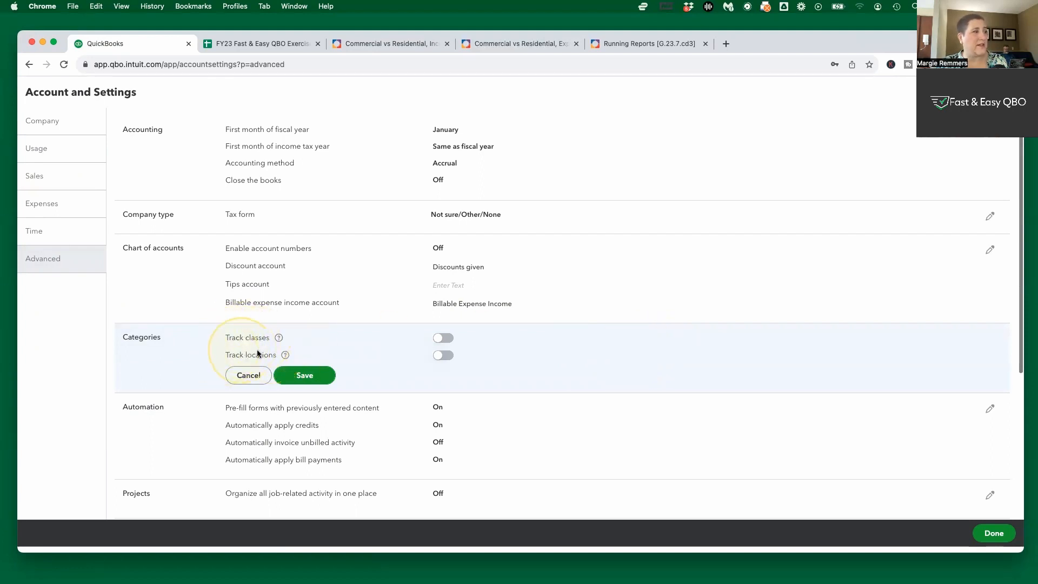
left_click(444, 338)
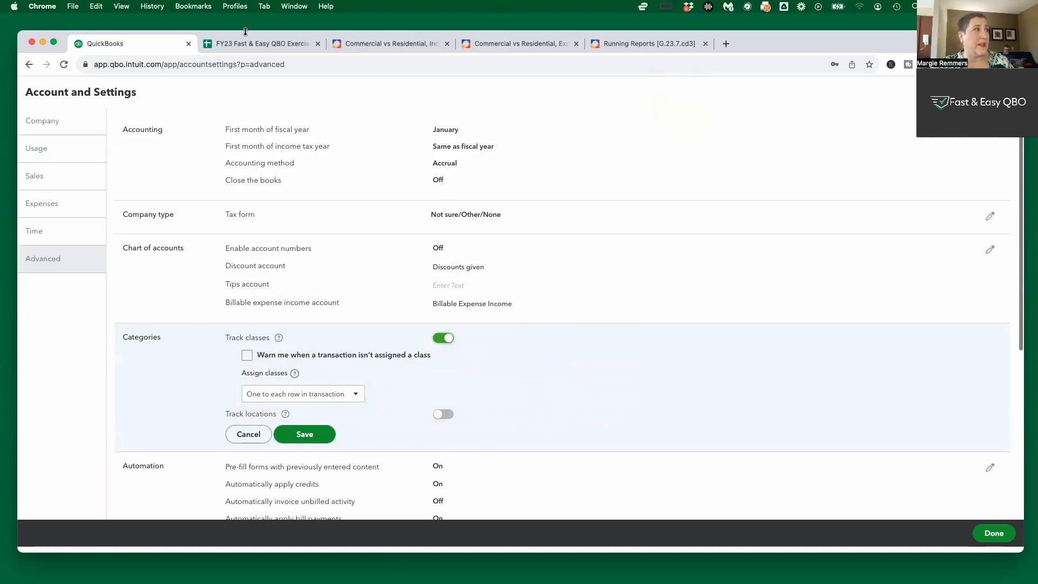
- Recheck Steps 1 - 3 of the exercise, save the Categories settings in QuickBooks and close Account and Settings
left_click(267, 42)
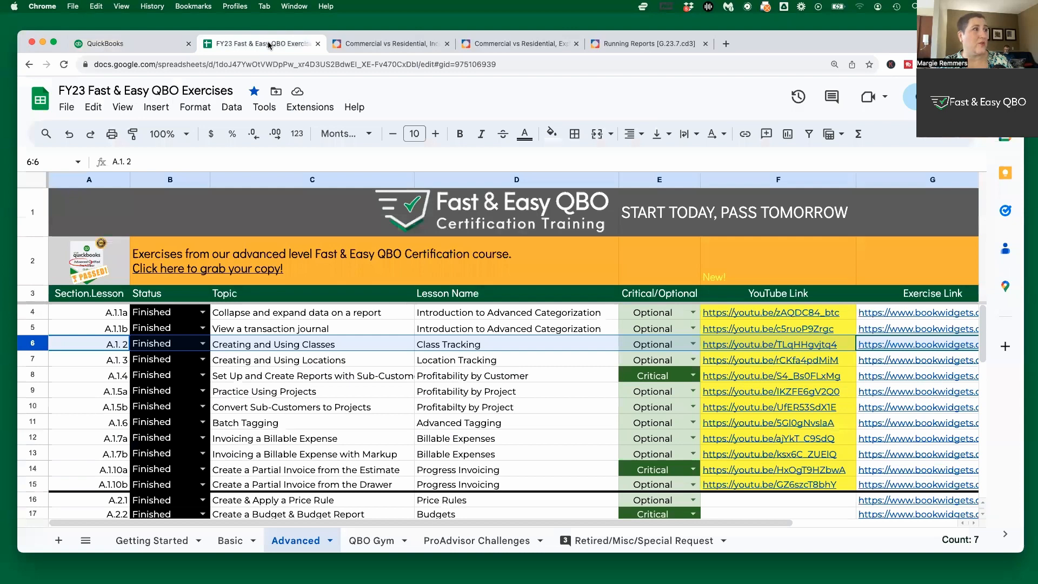
left_click(408, 45)
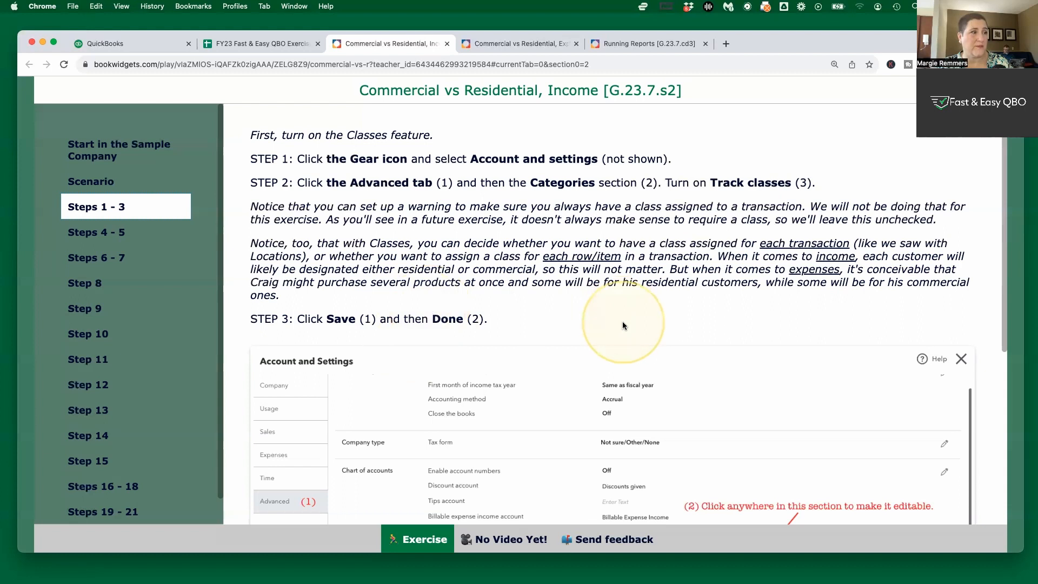
scroll(621, 260, "down", 2)
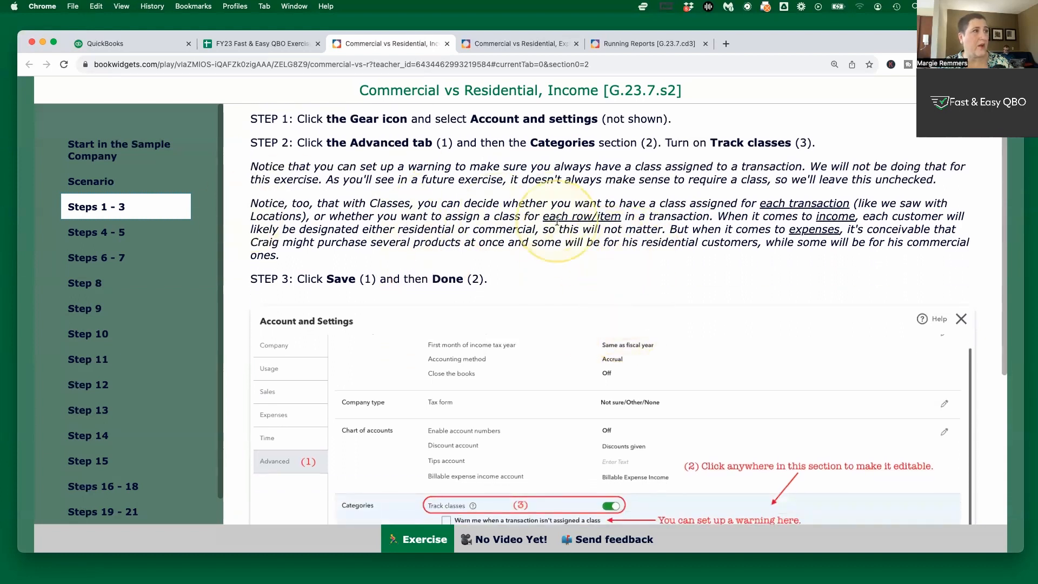
scroll(522, 280, "up", 1)
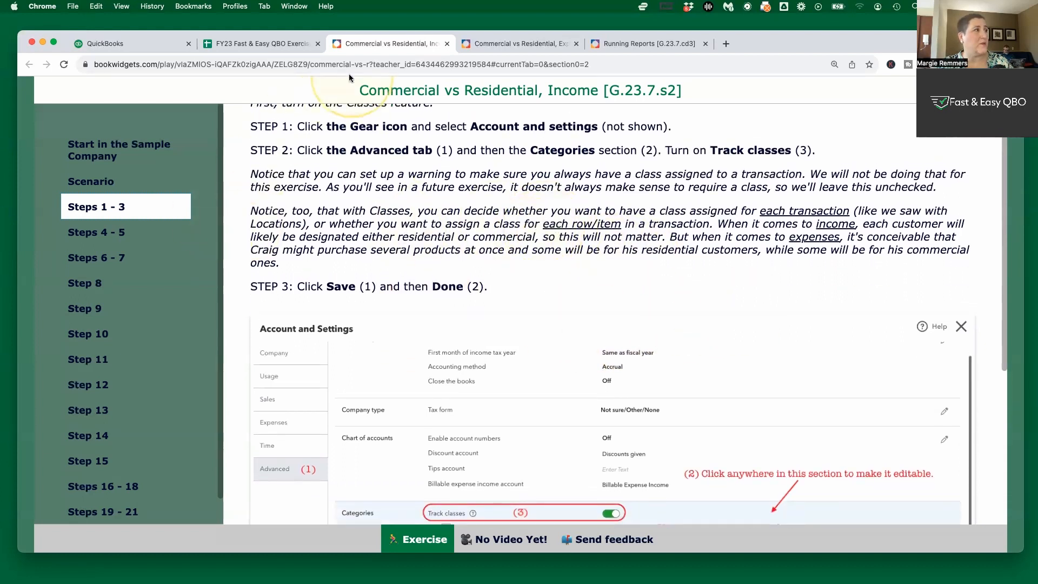
left_click(135, 43)
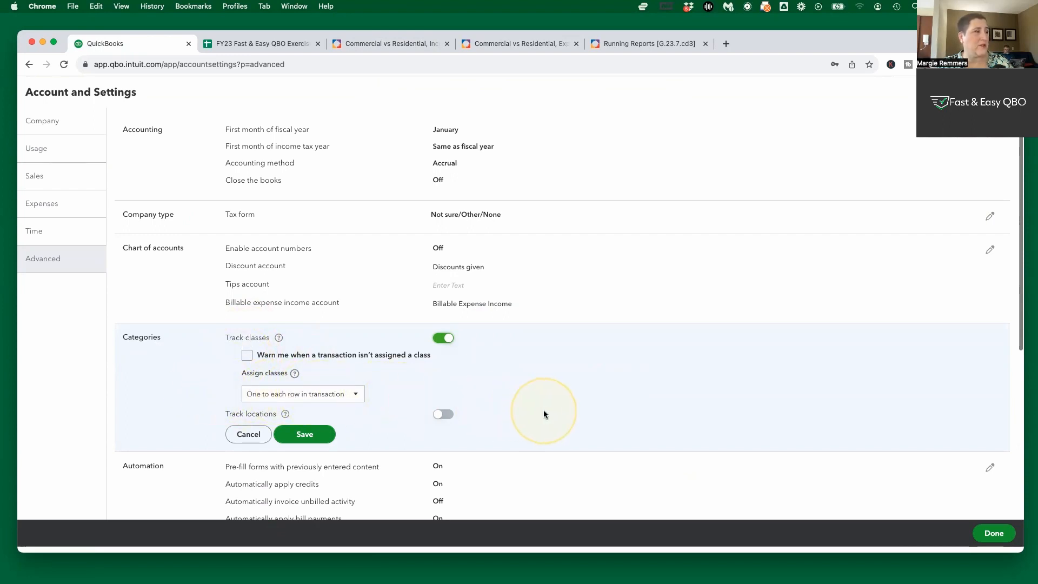
left_click(325, 438)
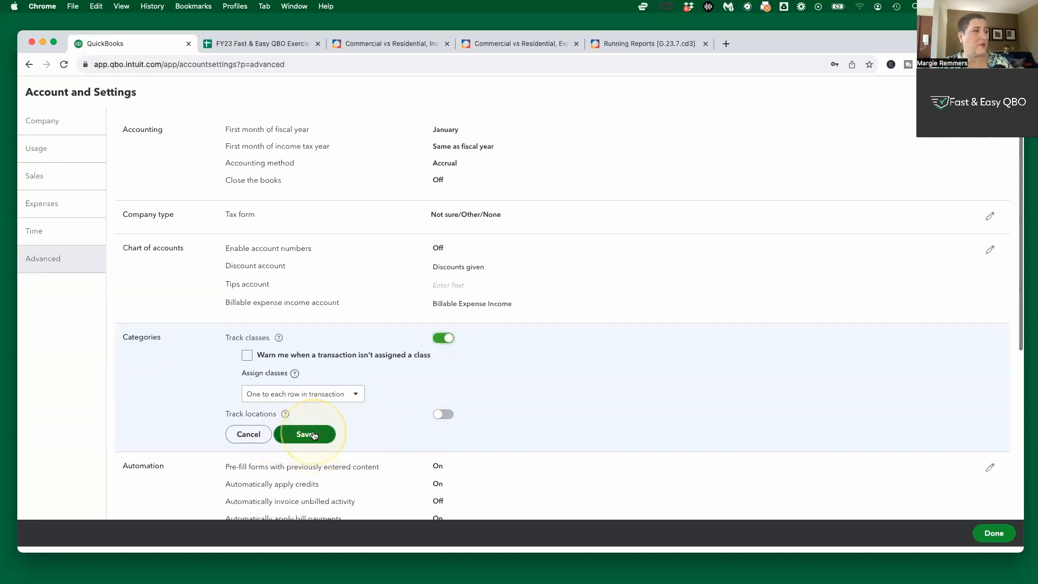
left_click(994, 534)
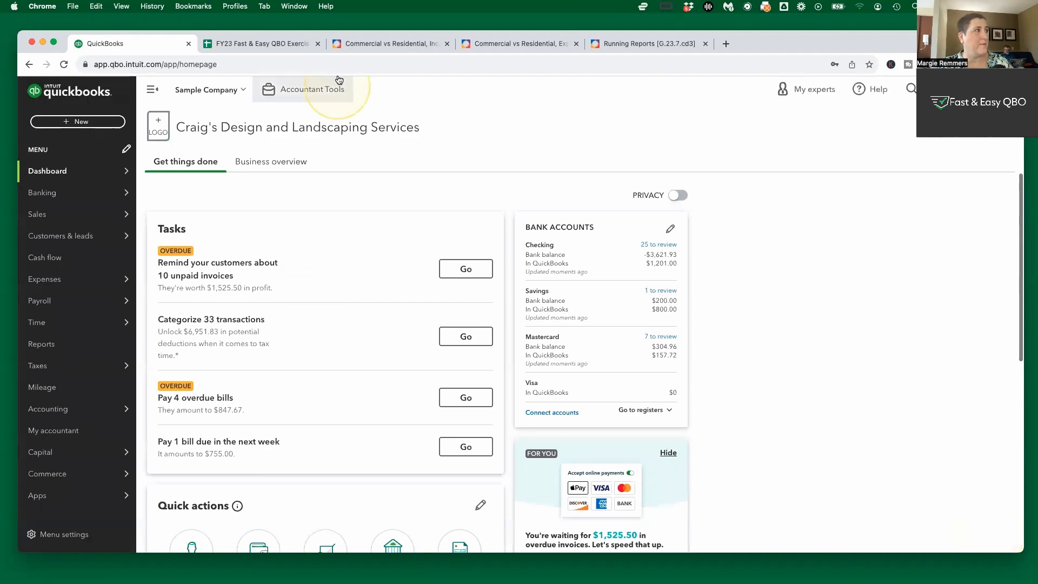
- Read Steps 4 - 5 of the exercise and open the Classes list from All lists in QuickBooks
left_click(380, 43)
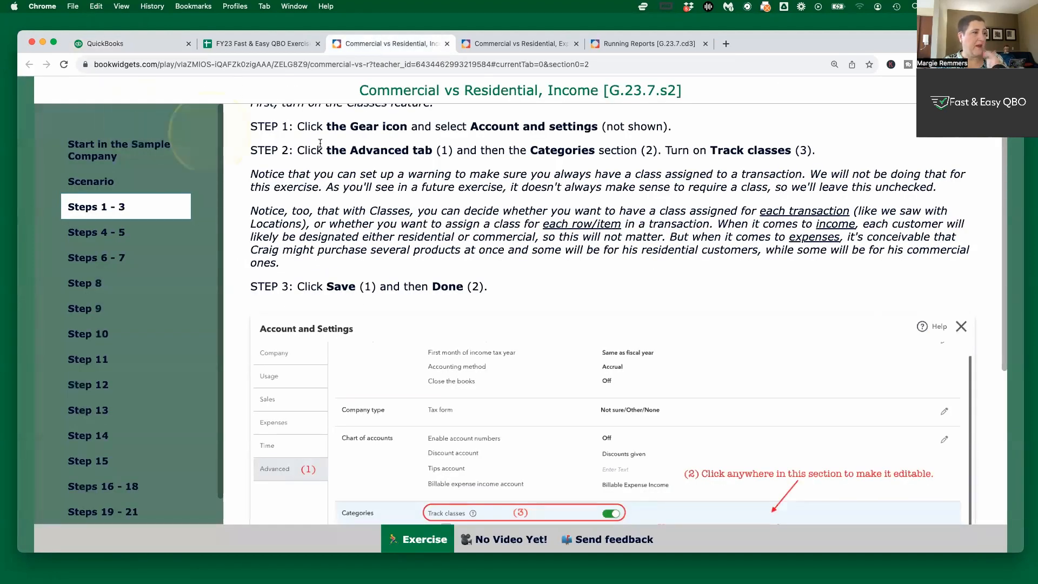
scroll(680, 332, "down", 3)
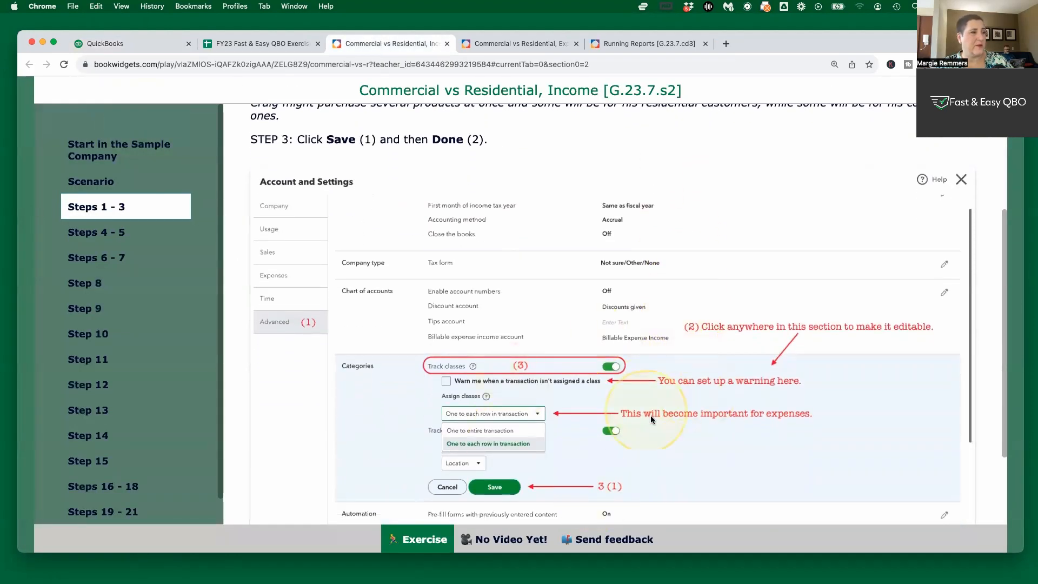
left_click(104, 239)
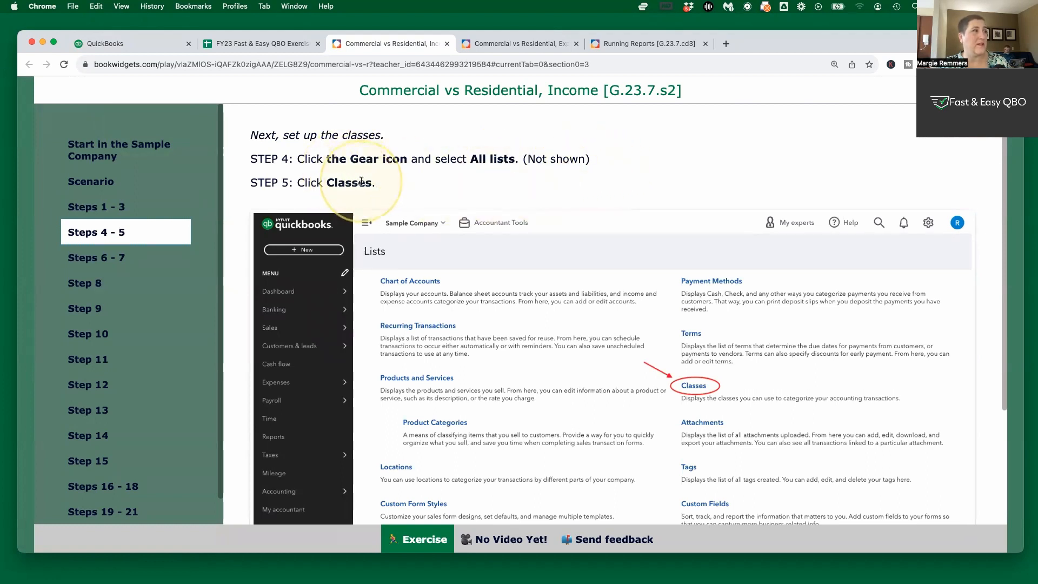
scroll(654, 339, "down", 2)
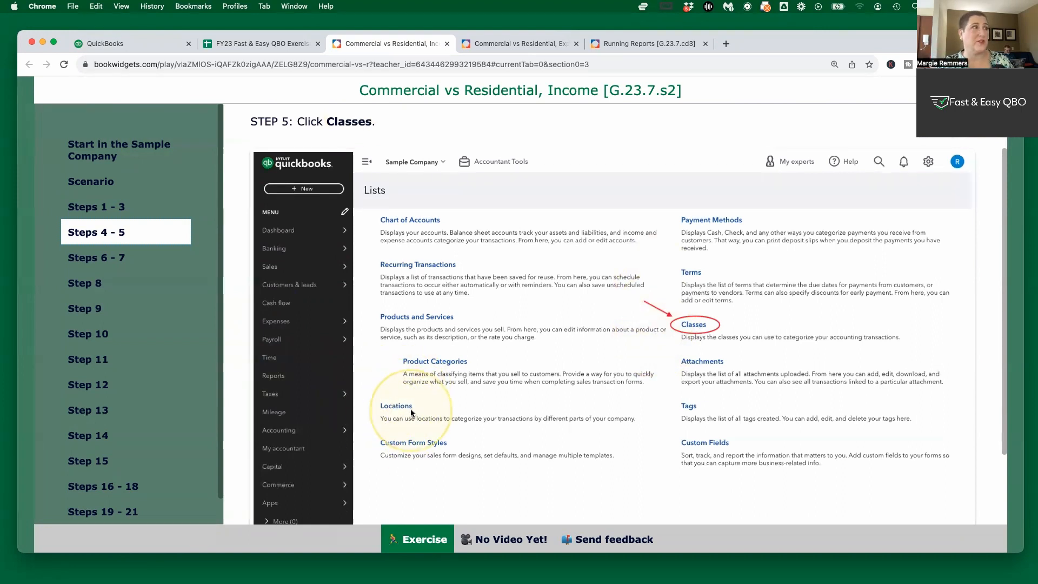
left_click(120, 45)
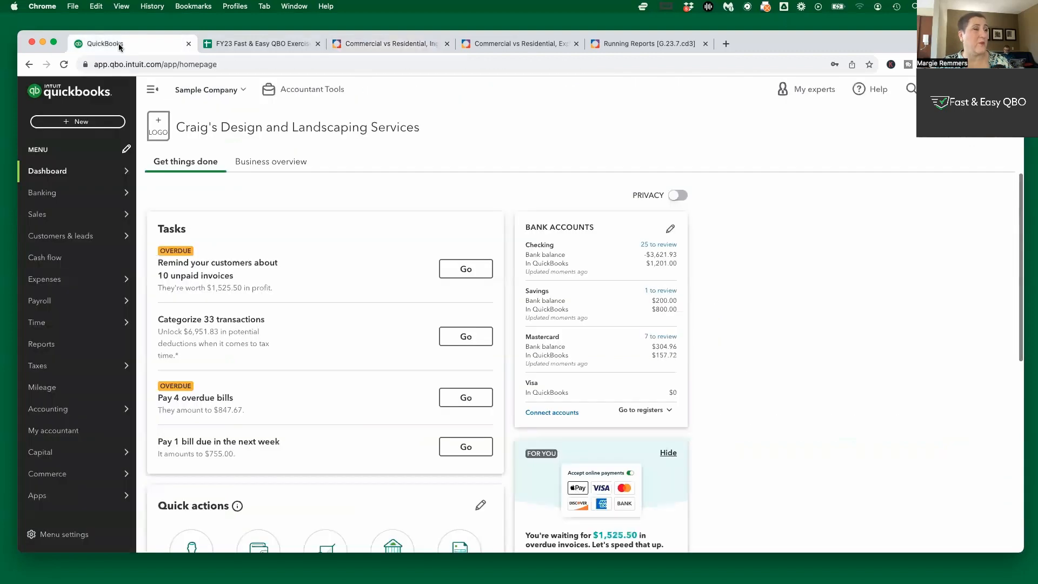
left_click(933, 89)
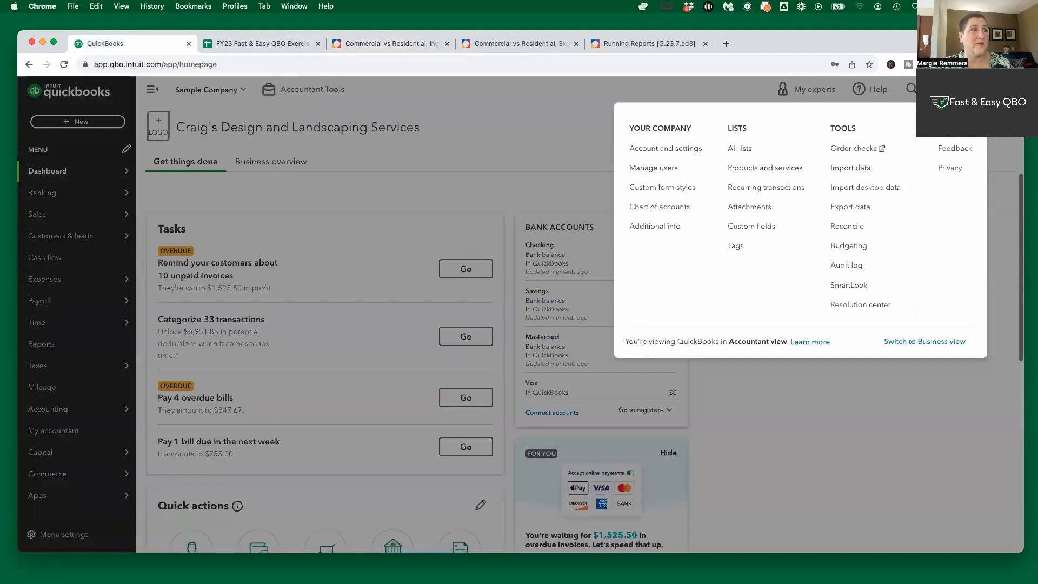
left_click(745, 154)
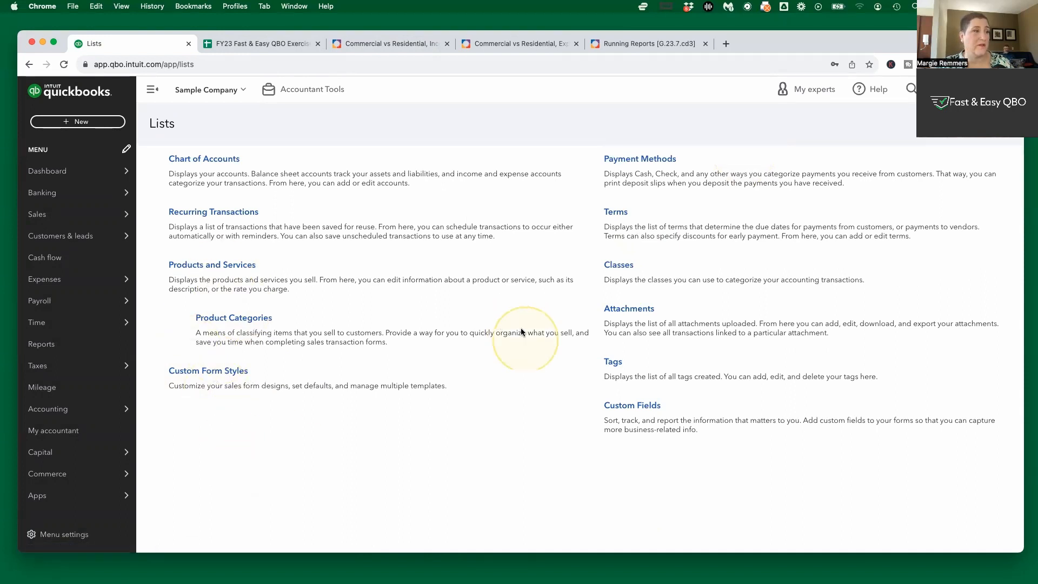
left_click(621, 264)
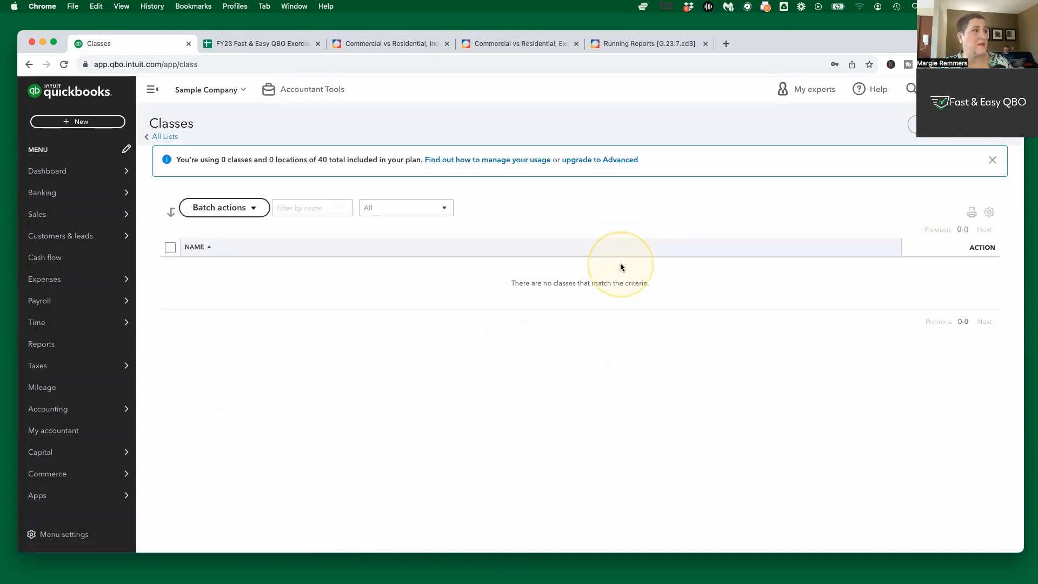
- Read Steps 6 - 7 of the exercise and add the classes Commercial and Residential in QuickBooks, neither as a sub-class
left_click(400, 42)
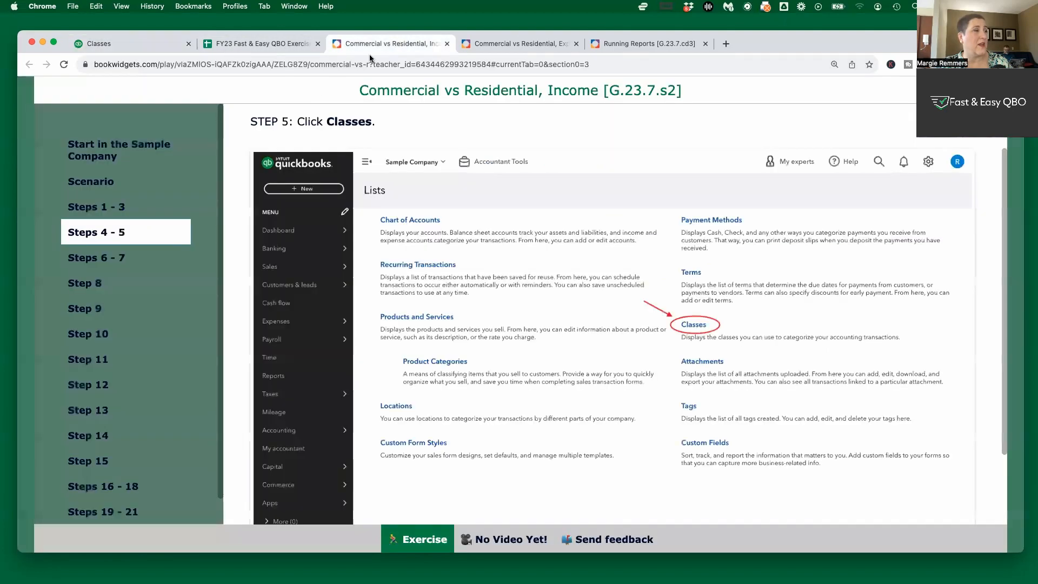
left_click(181, 257)
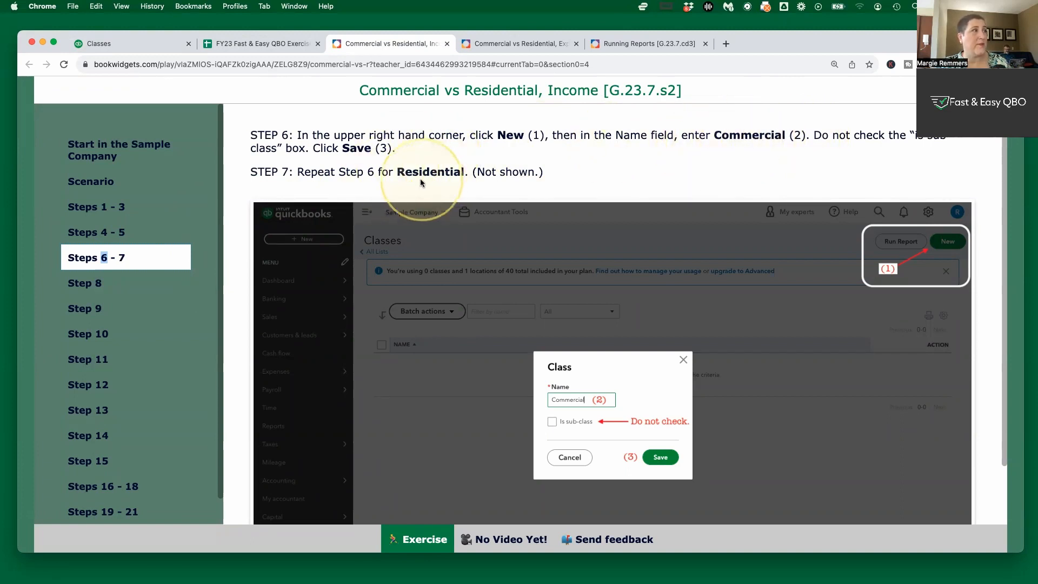
left_click(131, 45)
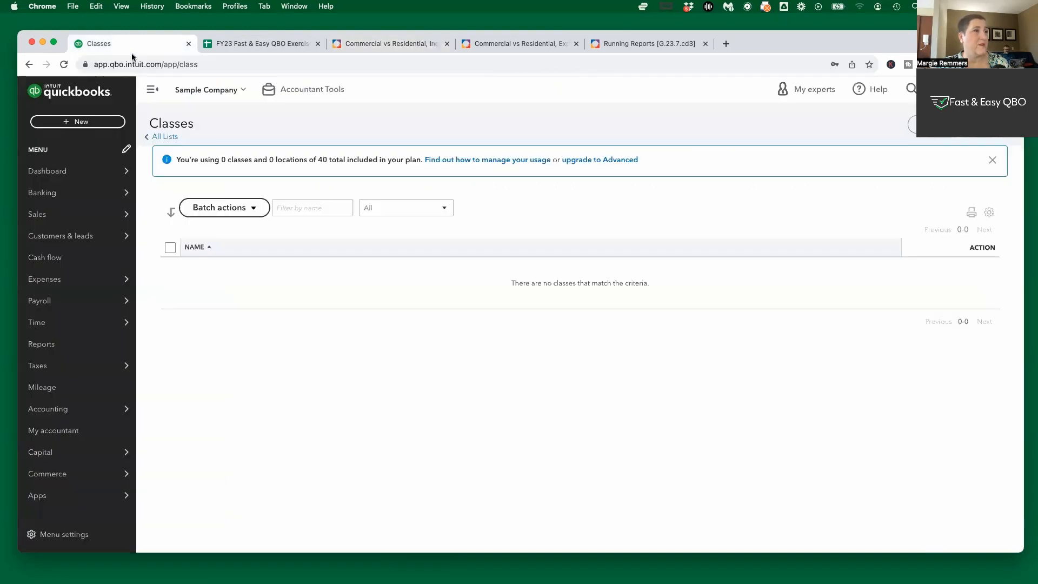
left_click(919, 124)
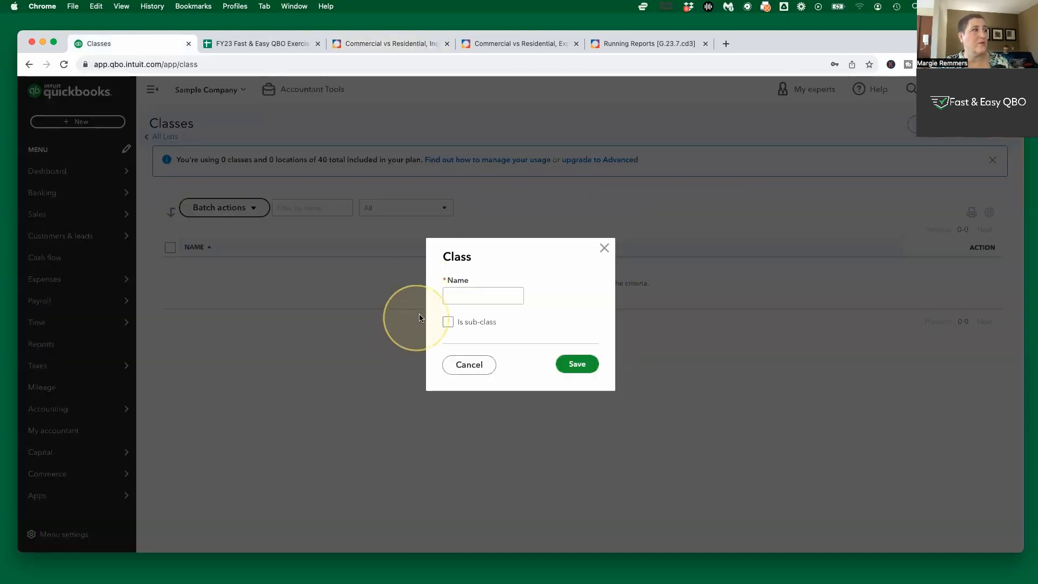
left_click(576, 358)
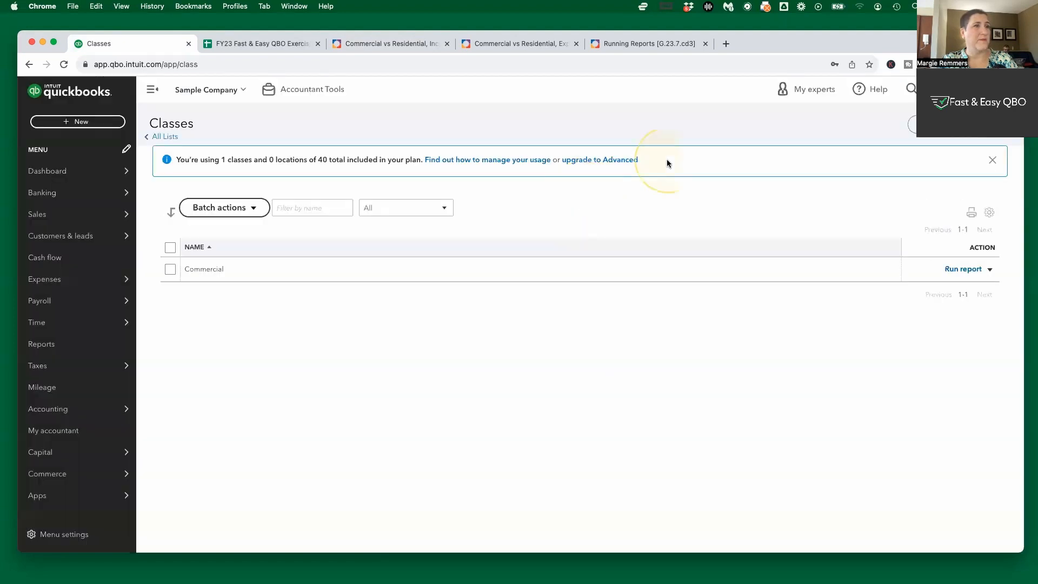
left_click(992, 123)
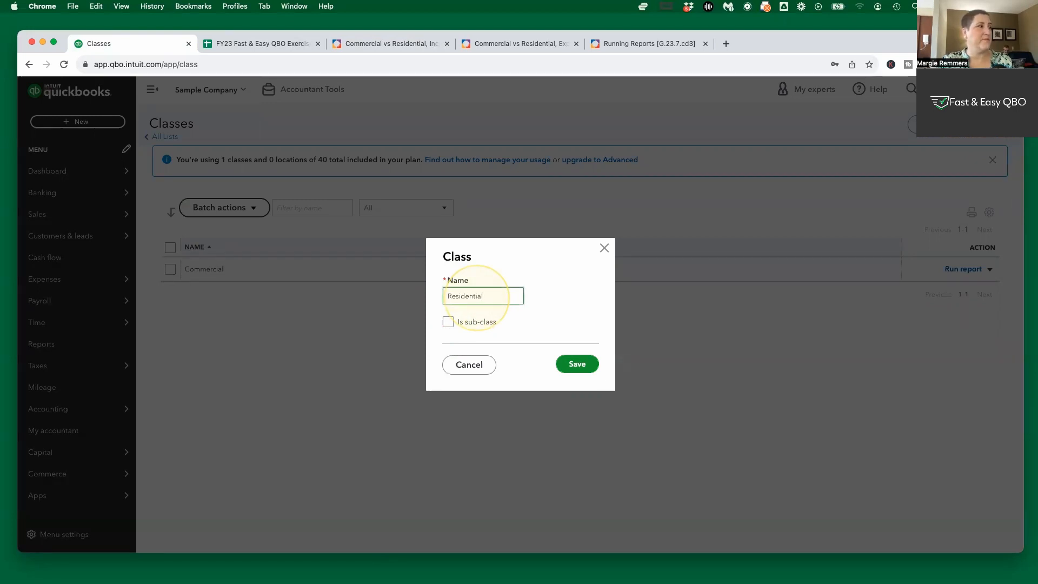
left_click(577, 365)
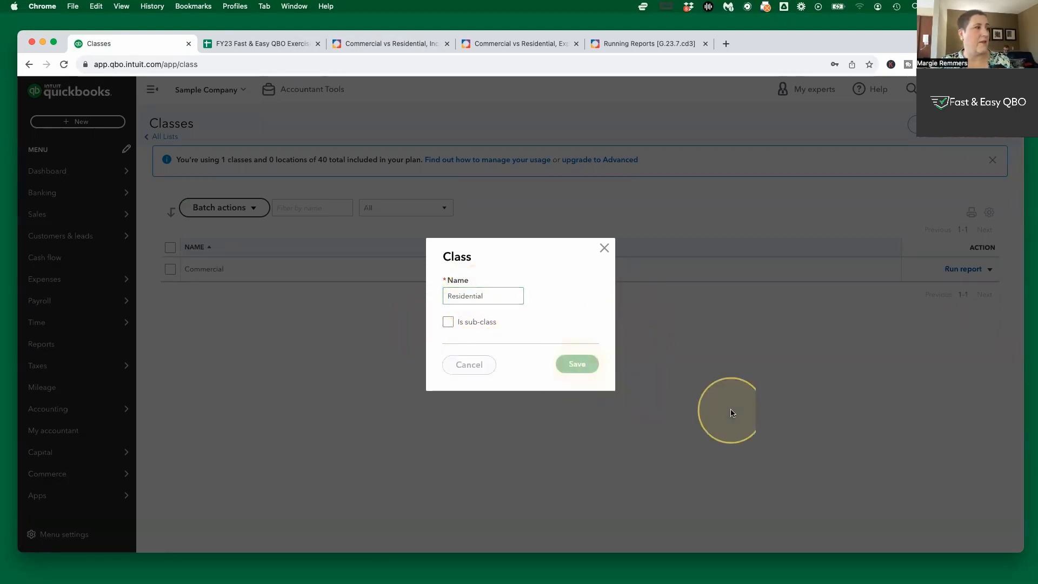
- Read Step 8 of the exercise and open the Reclassify transactions tool in QuickBooks
left_click(411, 44)
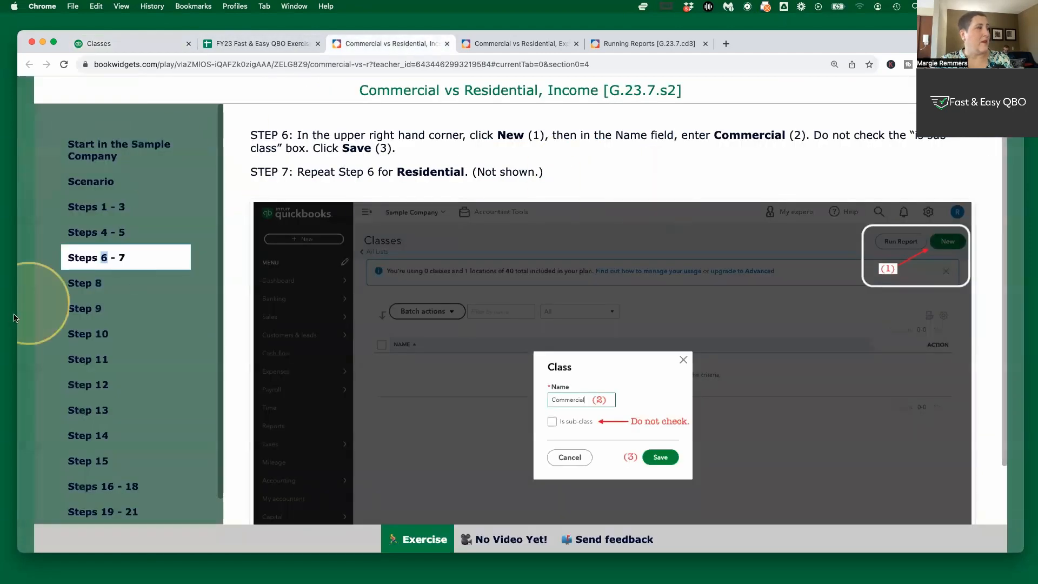
left_click(73, 290)
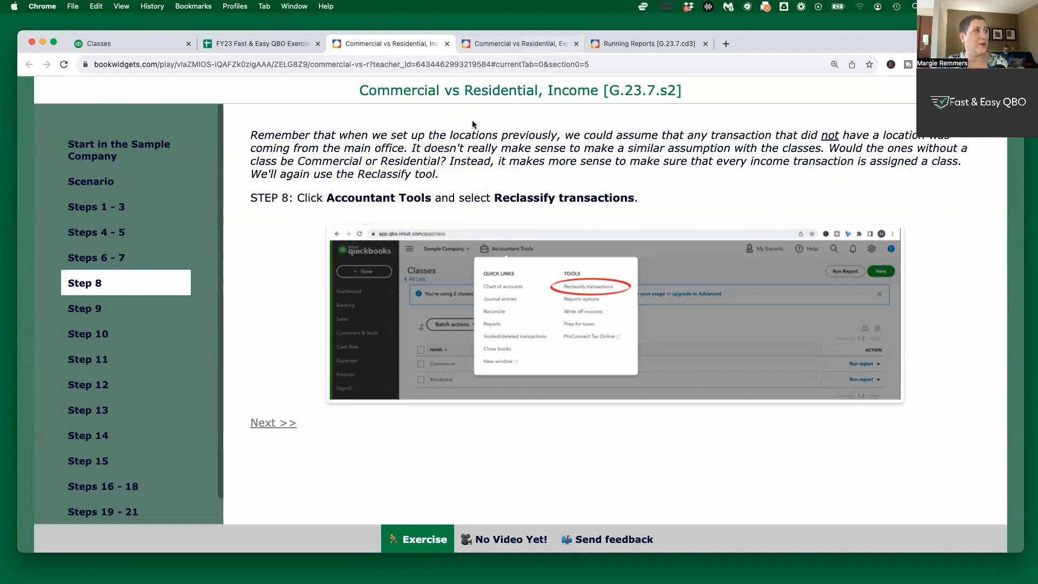
left_click(128, 44)
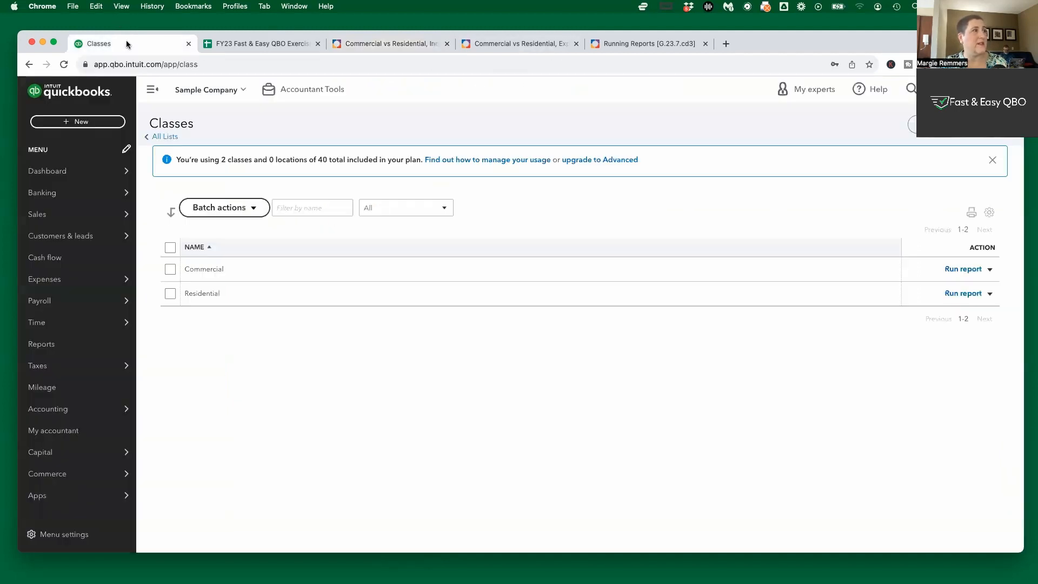
left_click(296, 88)
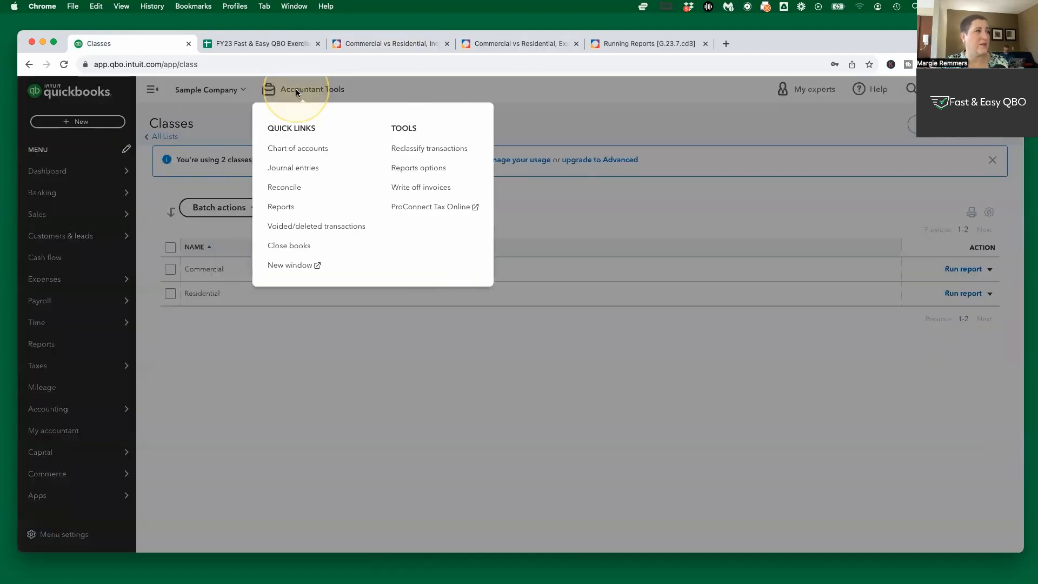
left_click(449, 150)
- Read Step 9 of the exercise and set the Reclassify Transactions date range in QuickBooks from 07/01/2022 to 08/04/2023
left_click(410, 44)
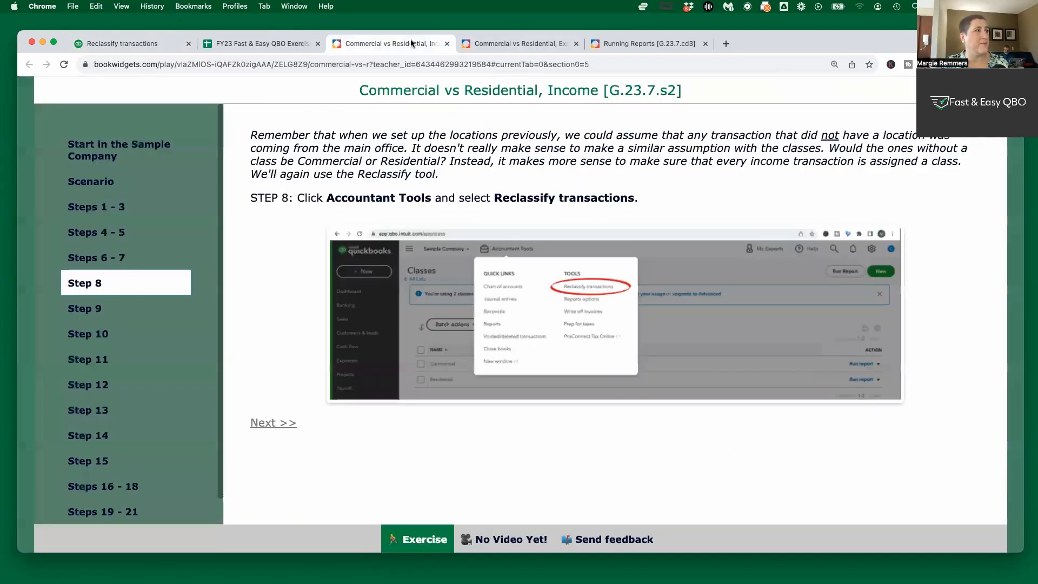
left_click(102, 318)
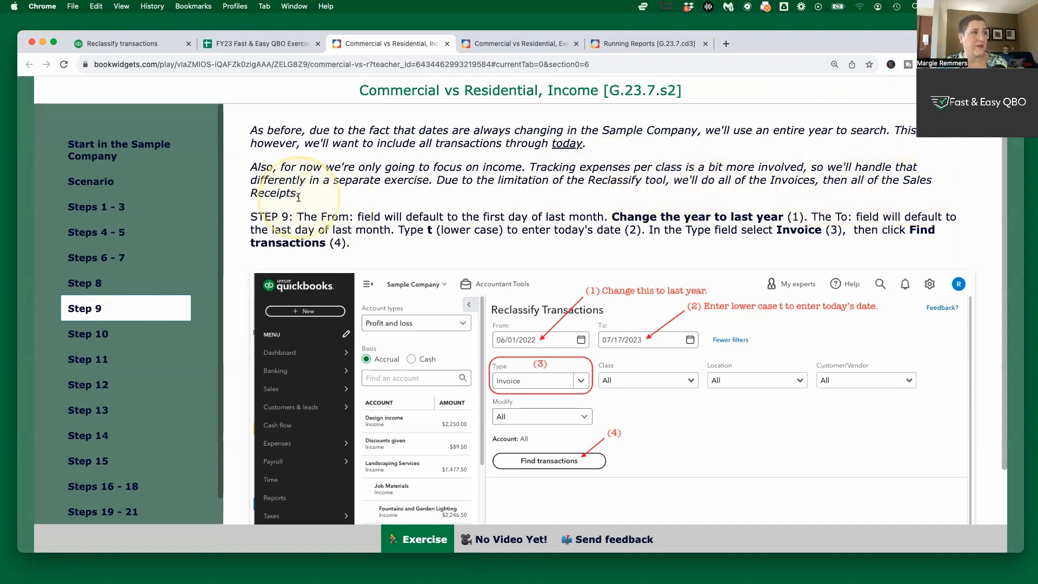
left_click(130, 46)
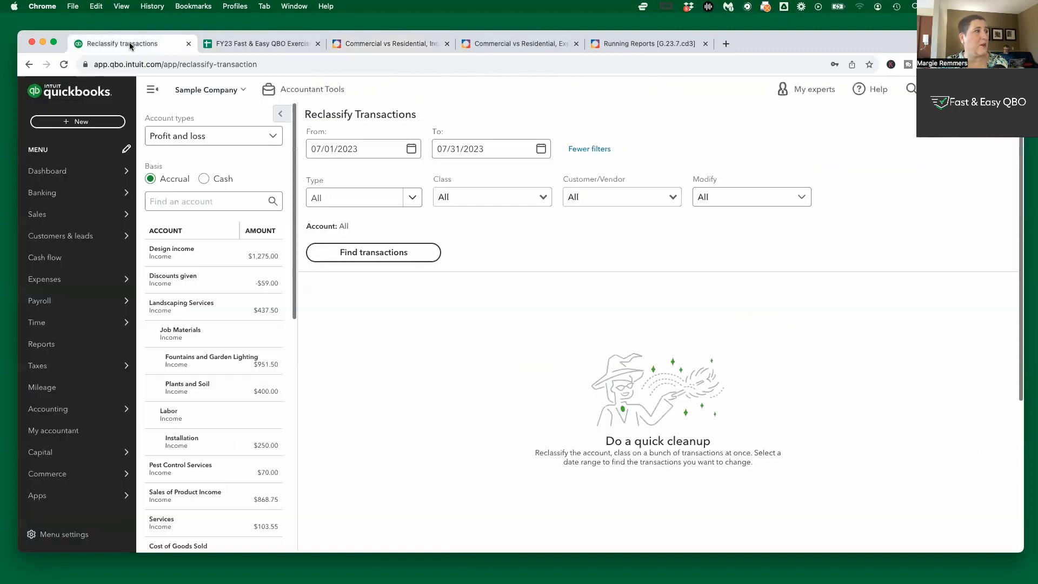
left_click(364, 149)
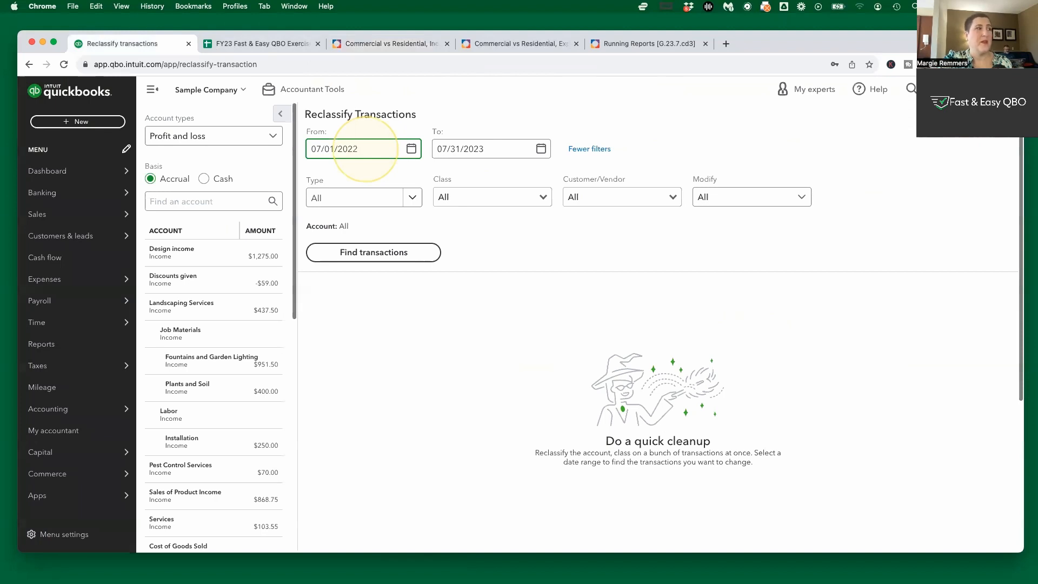
key("Tab")
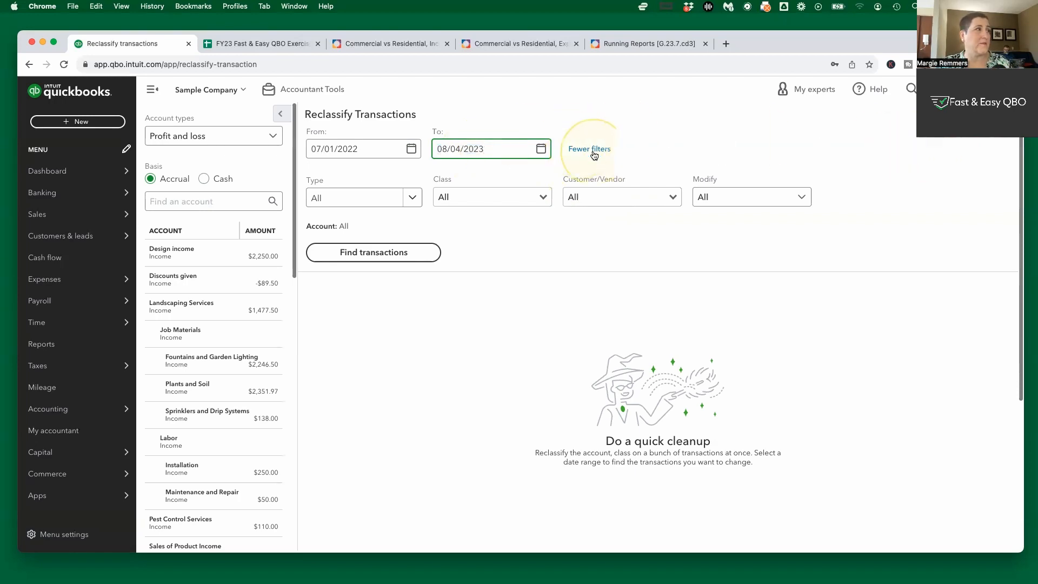
- Recheck Step 9 of the exercise, set the transaction type to Invoice in QuickBooks and find the matching transactions
left_click(378, 43)
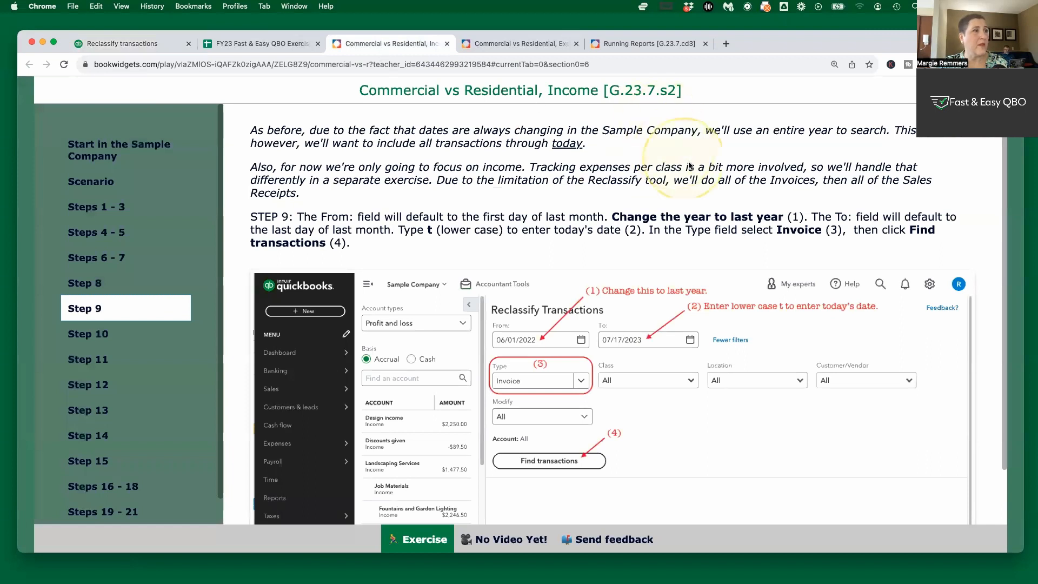
scroll(503, 189, "down", 2)
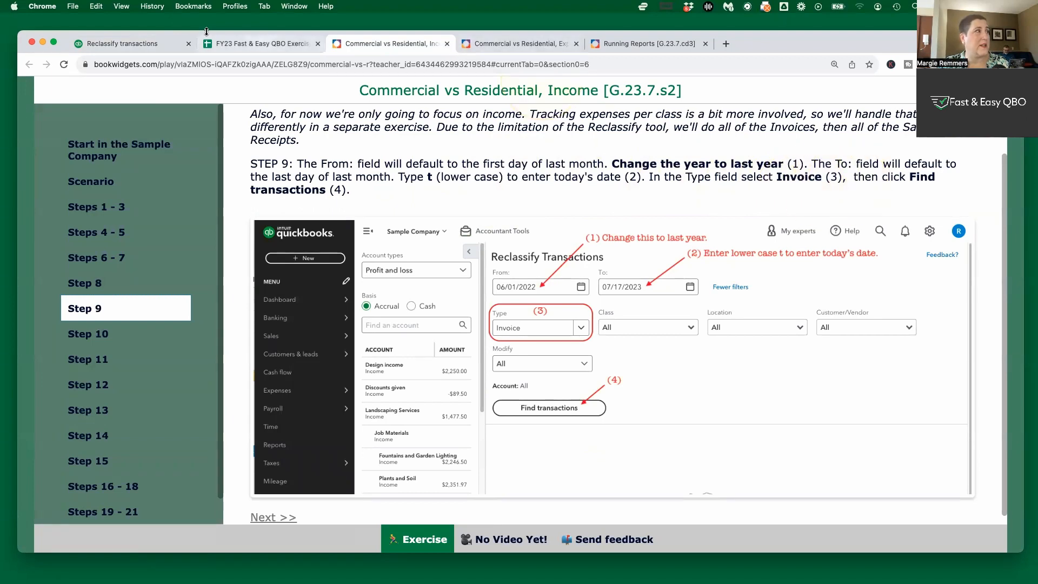
left_click(120, 44)
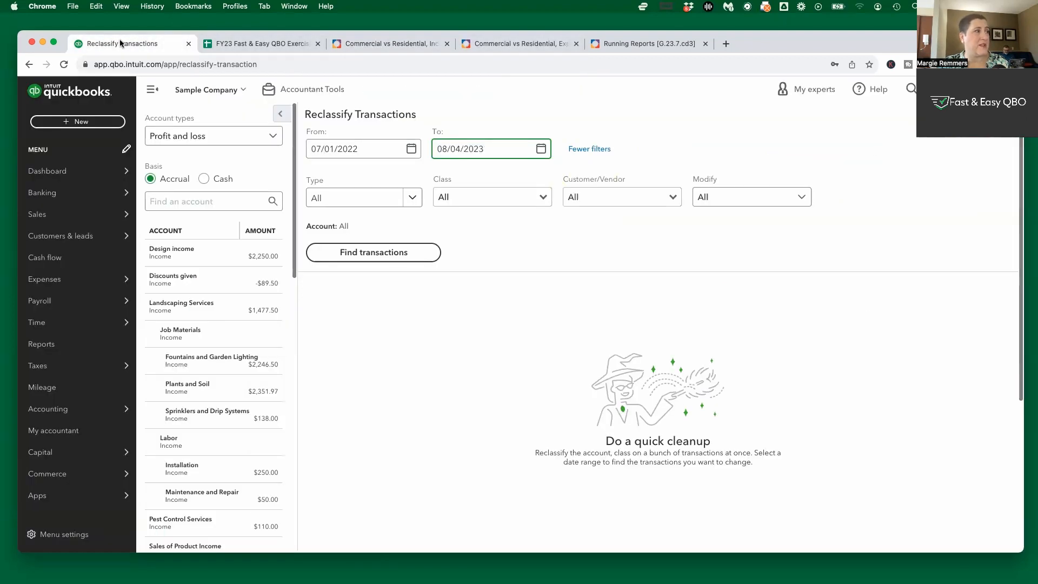
left_click(407, 199)
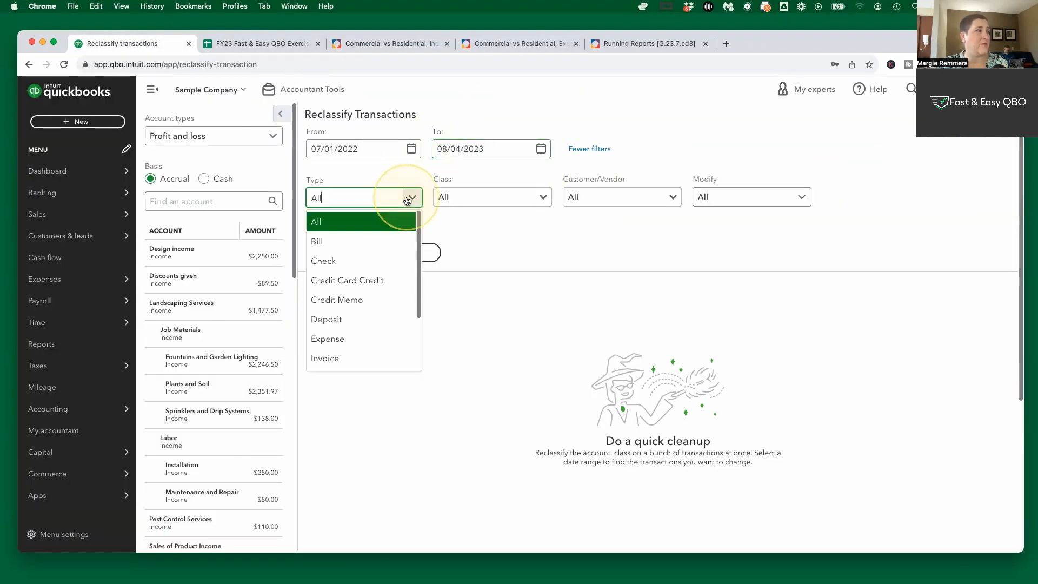
scroll(402, 259, "down", 2)
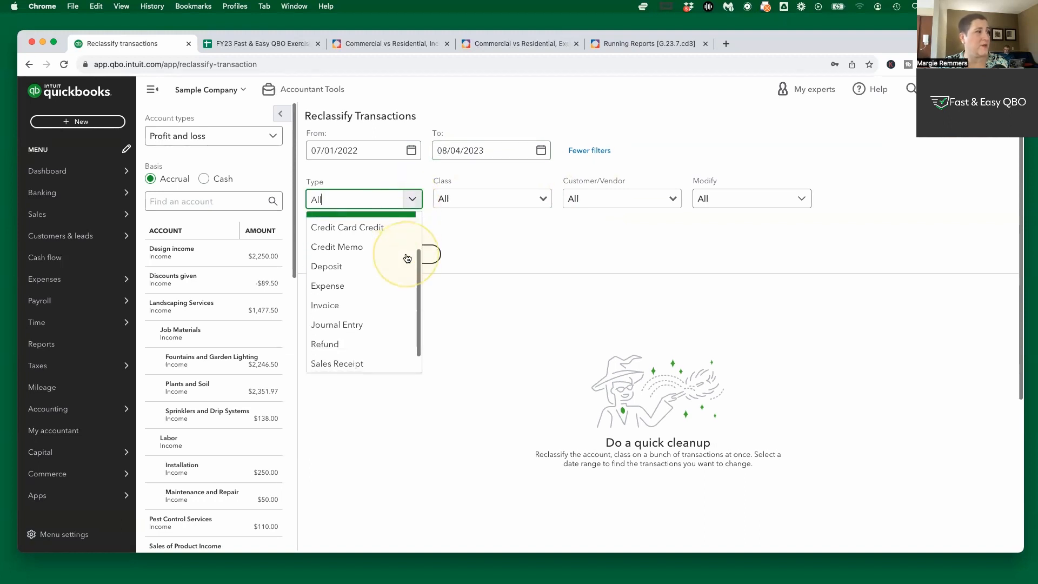
left_click(331, 307)
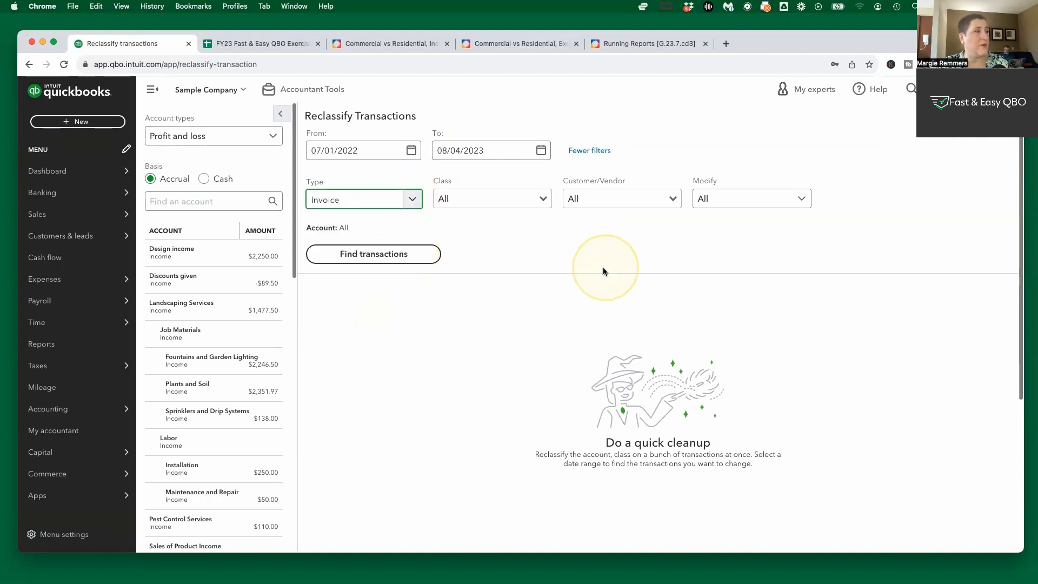
left_click(375, 45)
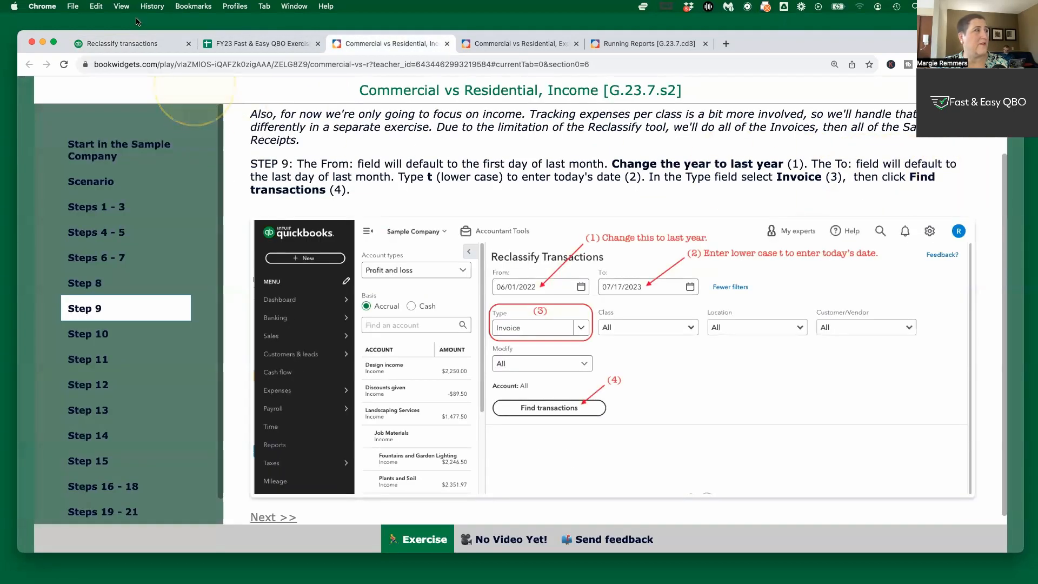
left_click(135, 45)
left_click(405, 254)
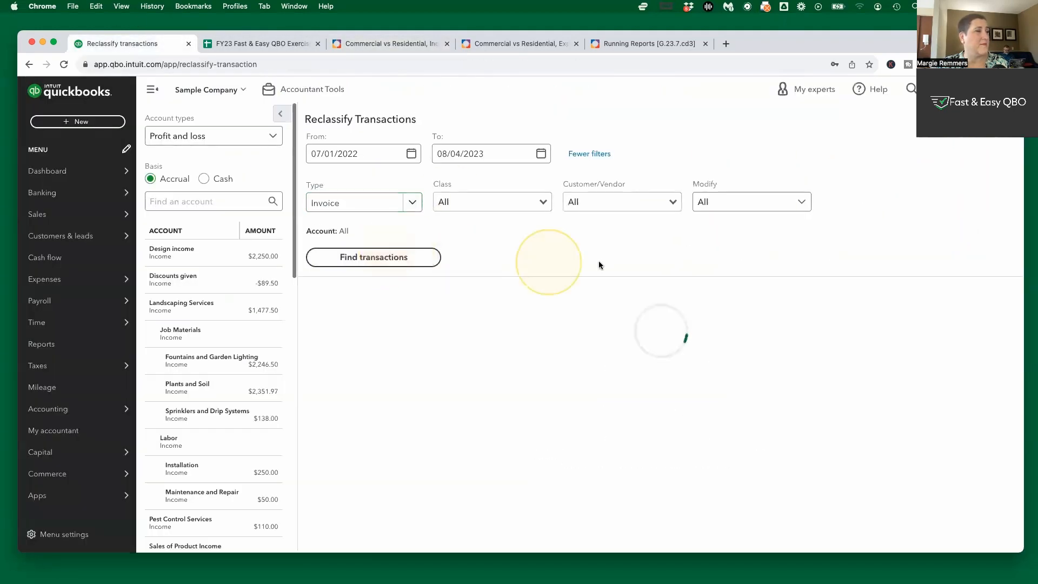
scroll(799, 241, "down", 1)
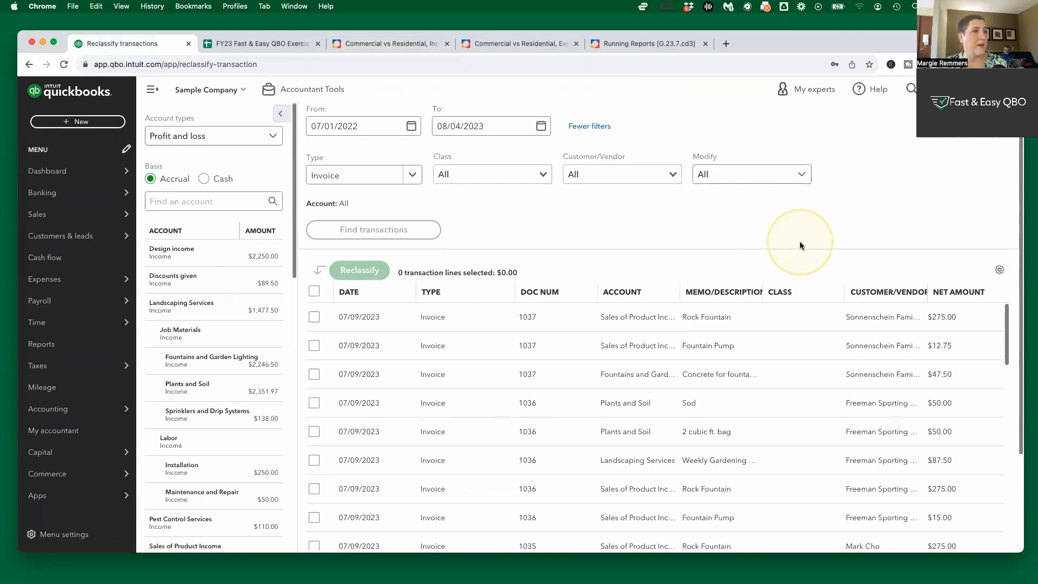
- Read Step 10 of the exercise and sort the found invoice lines in QuickBooks by Customer/Vendor
left_click(410, 43)
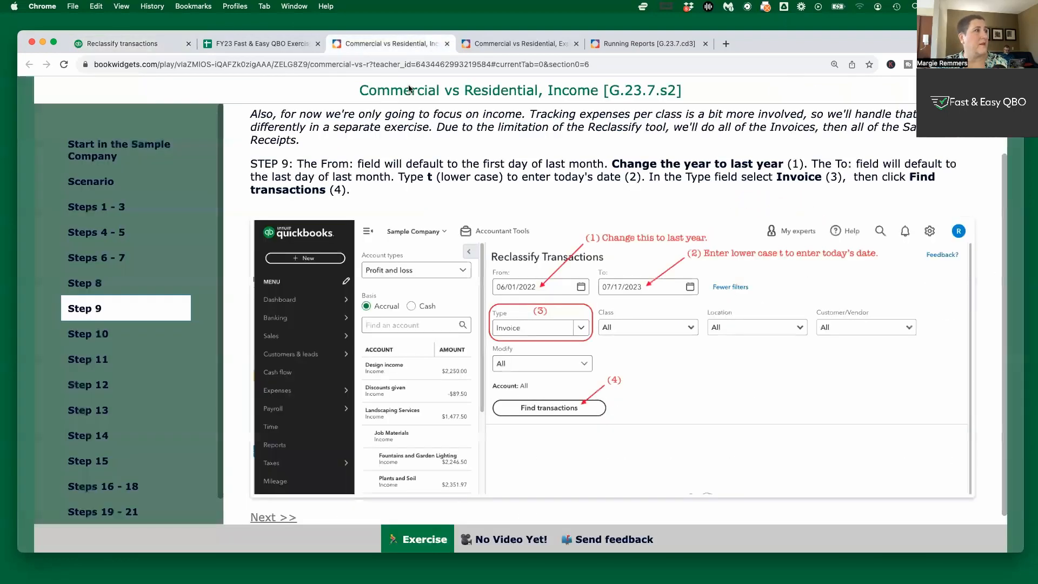
left_click(115, 340)
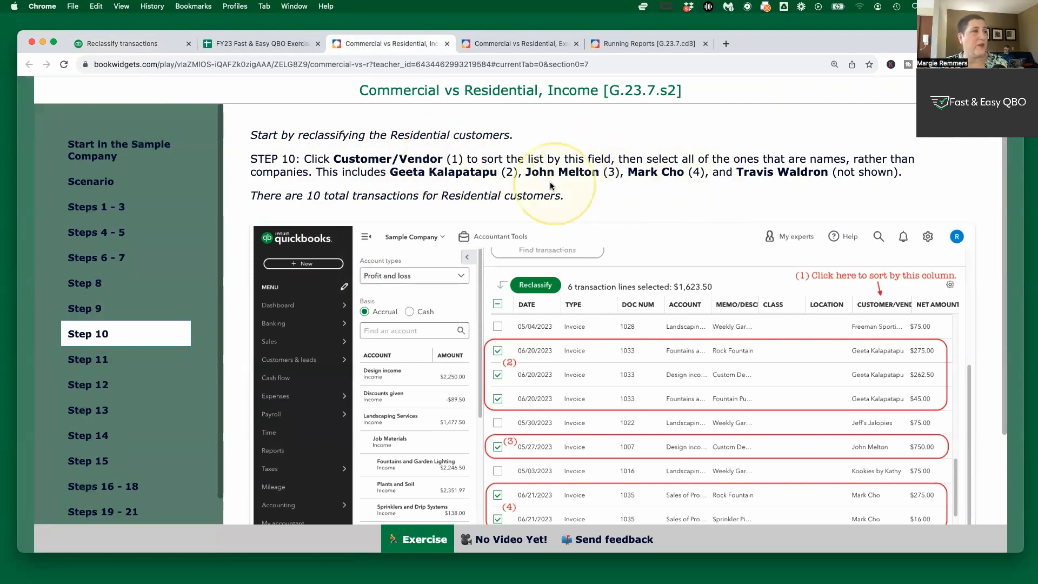
left_click(154, 45)
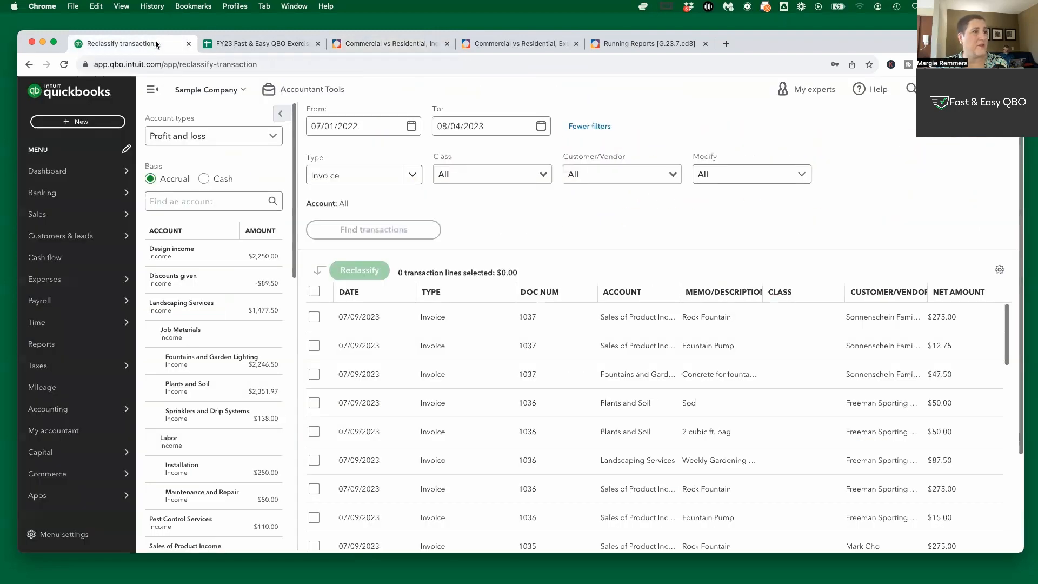
left_click(885, 294)
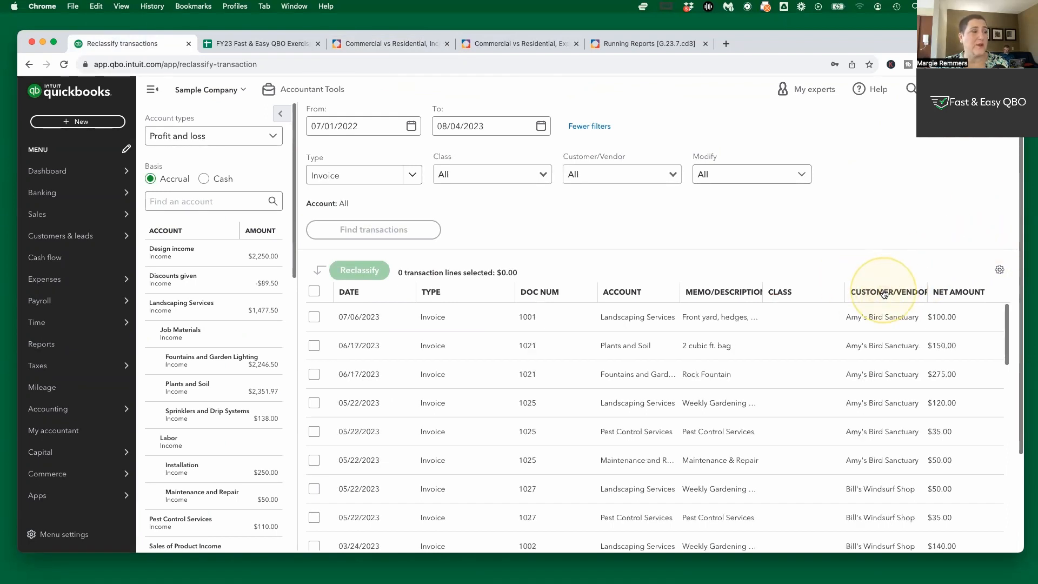
- Reread Step 10 of the exercise to identify which Residential customers' invoice lines must be selected
left_click(391, 43)
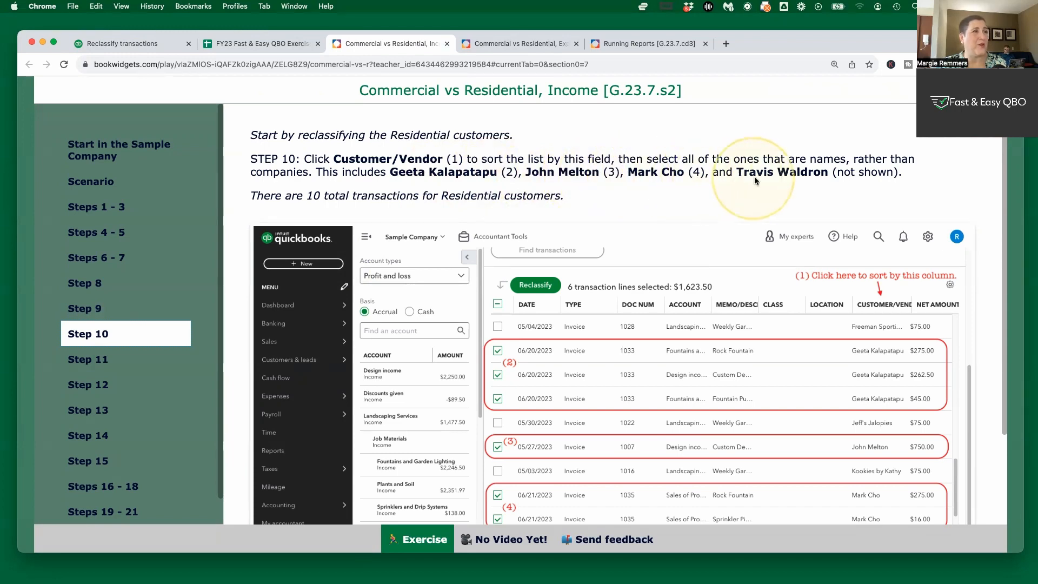
scroll(770, 358, "down", 3)
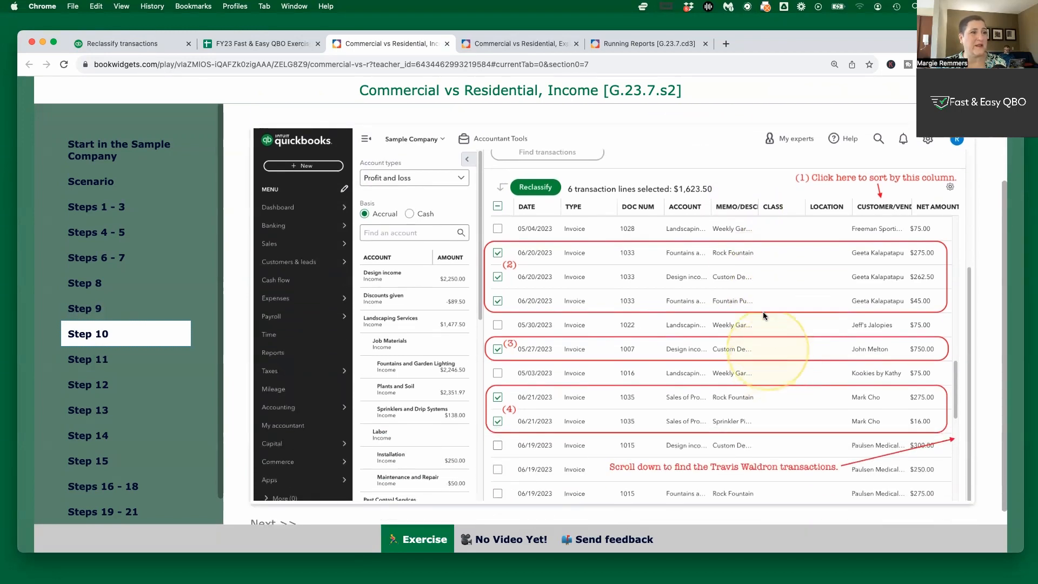
scroll(770, 342, "up", 2)
scroll(768, 343, "up", 2)
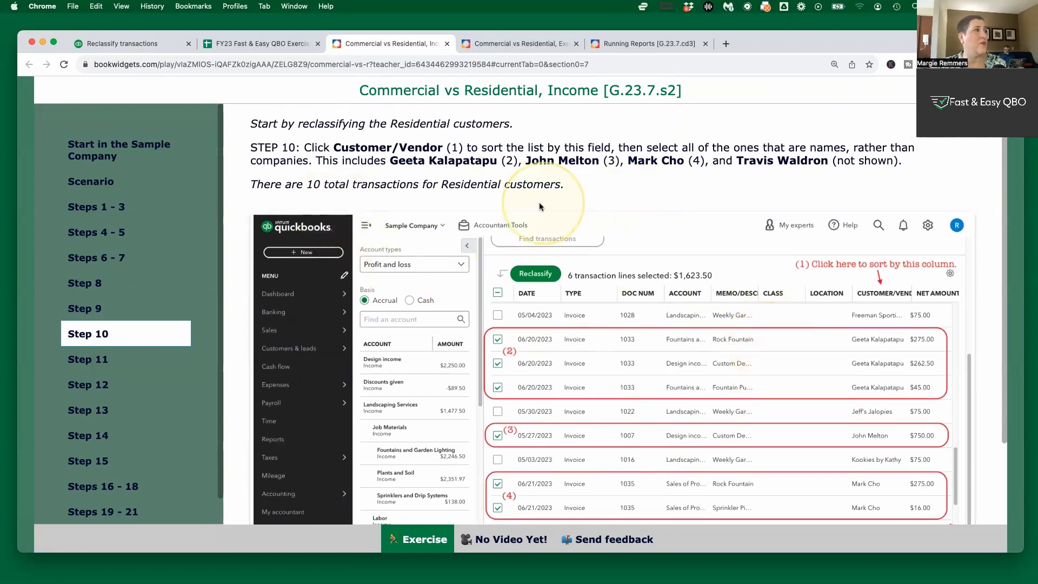
- In QuickBooks, select all lines of invoices 1033, 1007 and 1035, which belong to individual customers
left_click(123, 43)
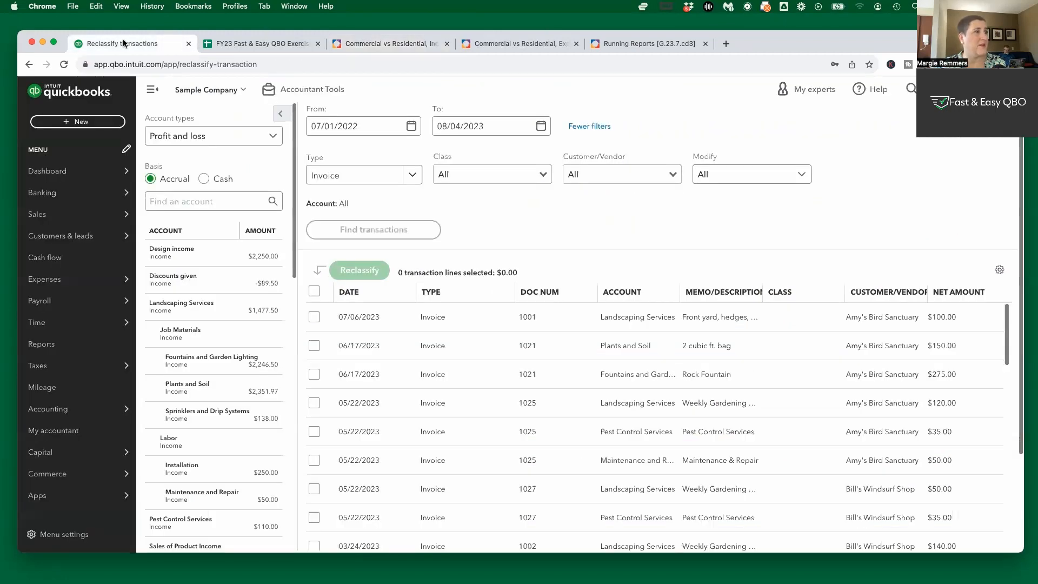
scroll(730, 373, "down", 5)
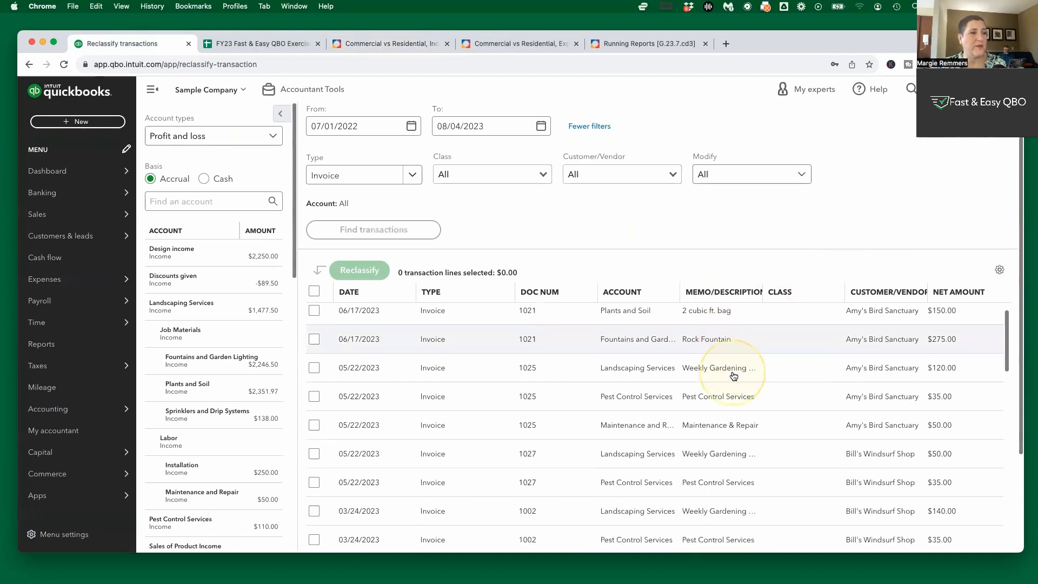
scroll(734, 375, "down", 12)
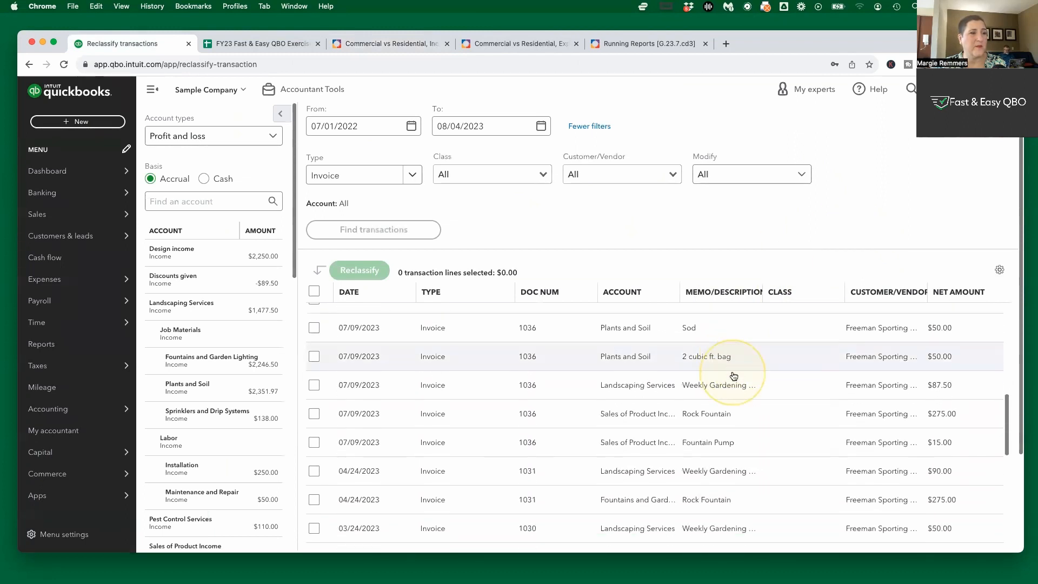
scroll(733, 374, "down", 5)
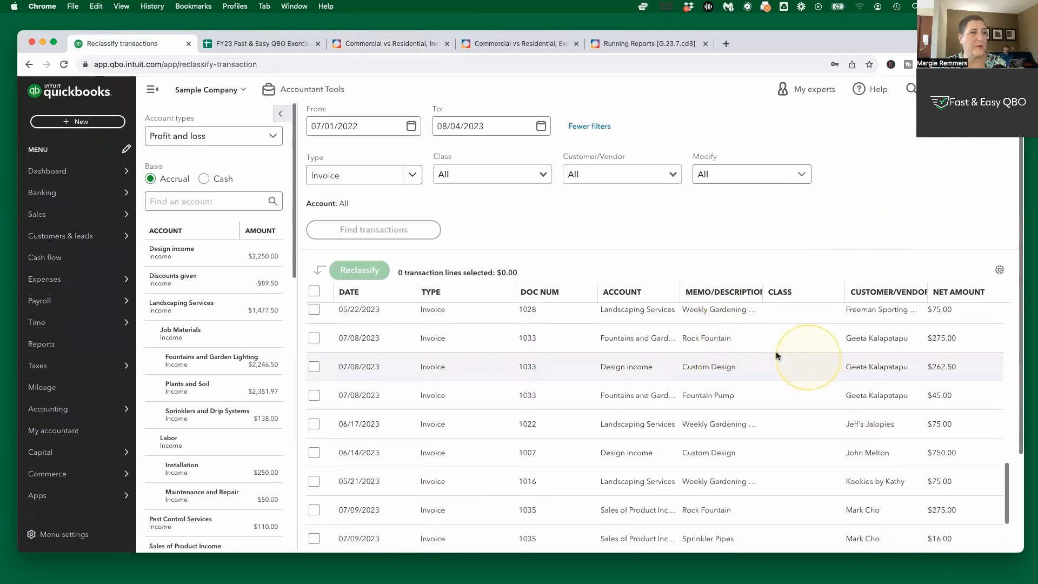
left_click(314, 366)
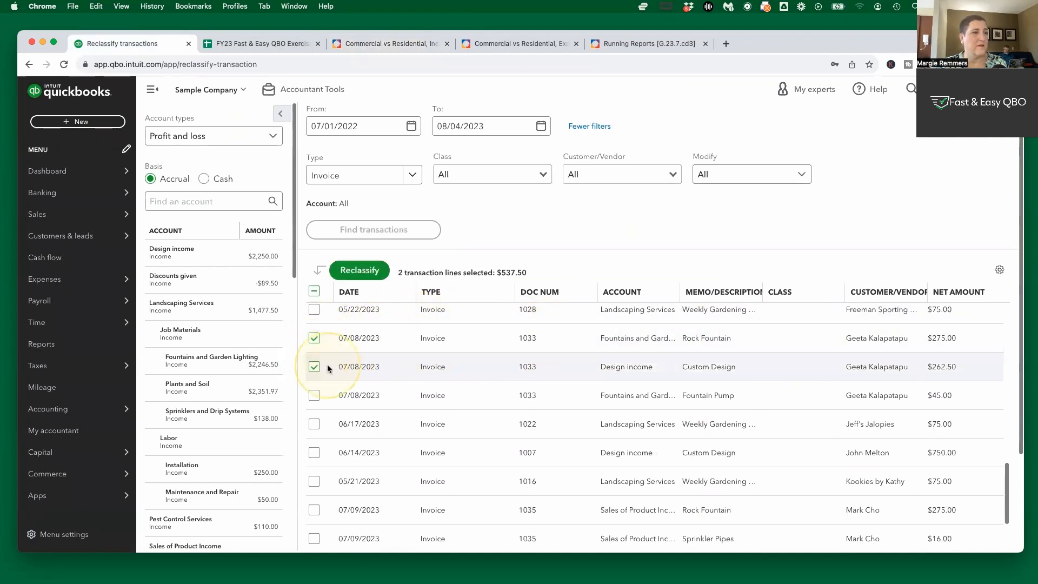
left_click(314, 396)
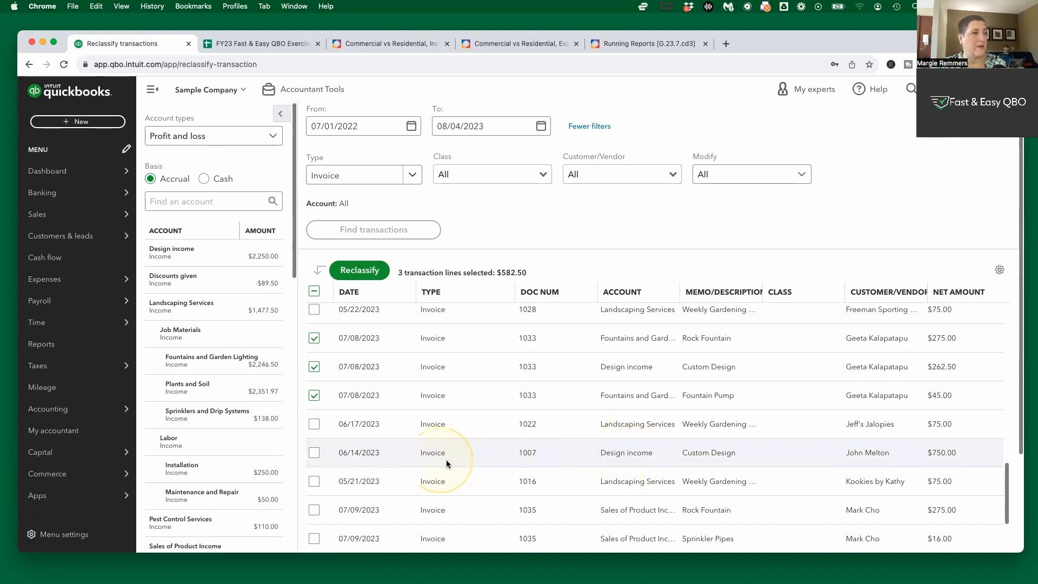
left_click(314, 453)
scroll(480, 526, "down", 3)
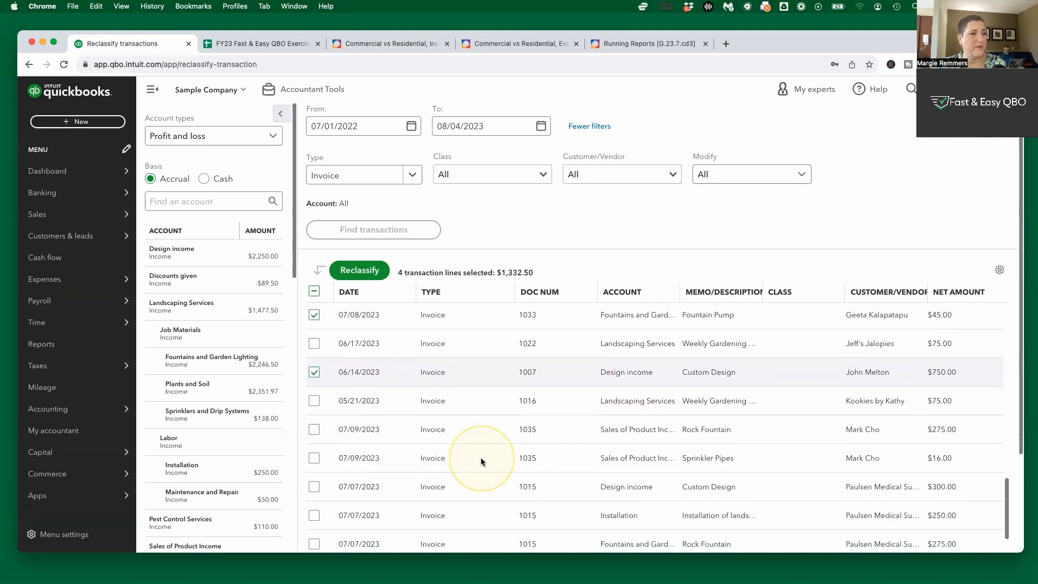
left_click(314, 412)
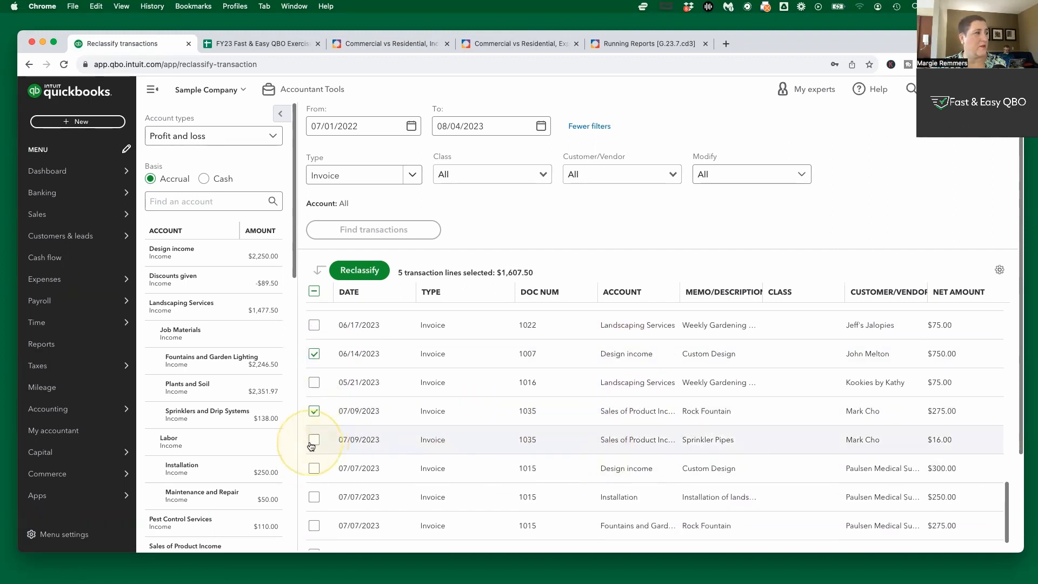
left_click(314, 440)
- Add the lines of invoices 1032, 1009 and 1013 for the last individual customer to the selection
scroll(540, 443, "down", 5)
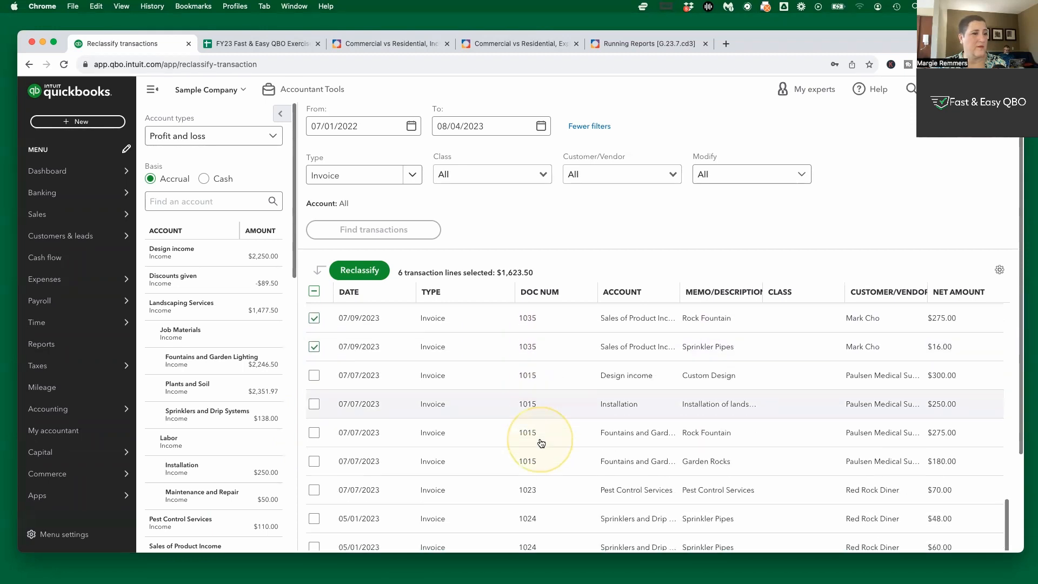
scroll(539, 442, "down", 5)
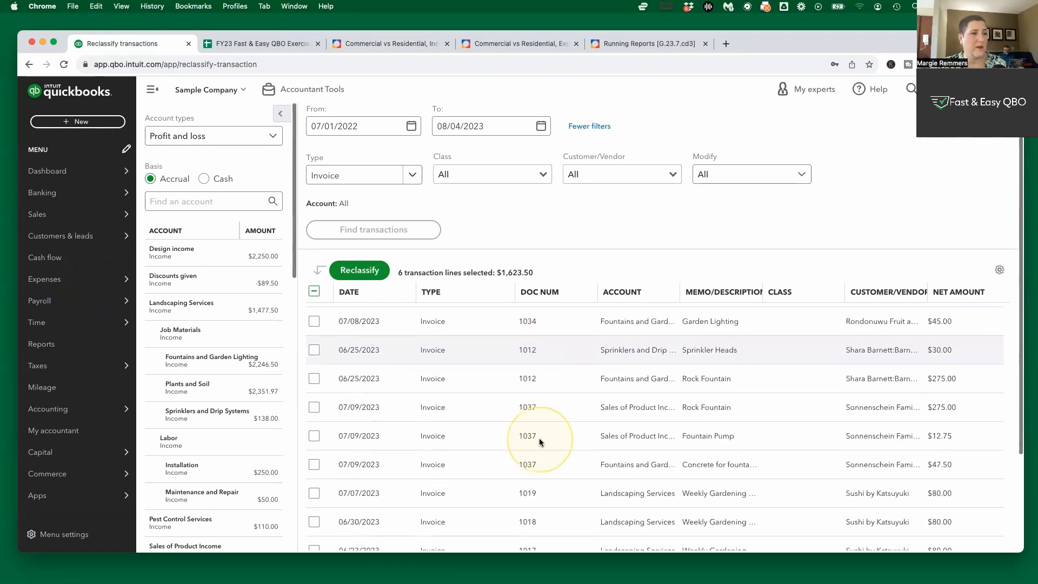
scroll(535, 433, "down", 3)
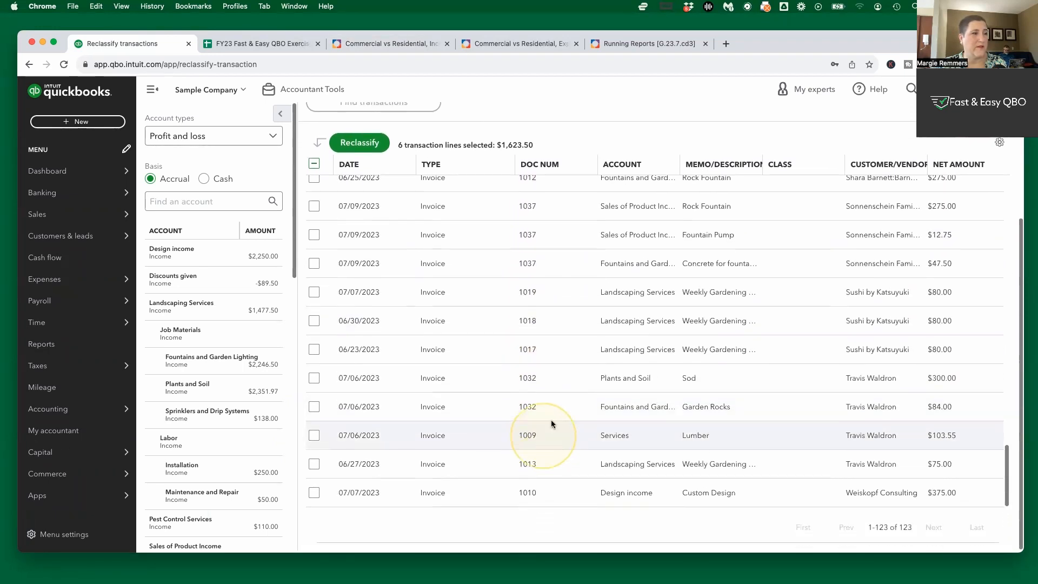
left_click(314, 378)
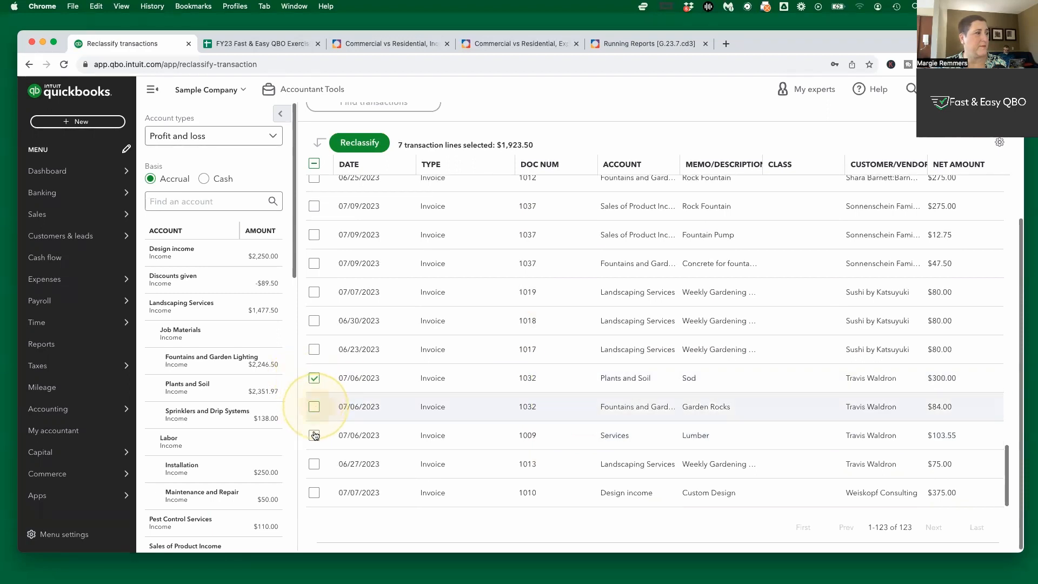
left_click(314, 406)
left_click(314, 436)
left_click(314, 464)
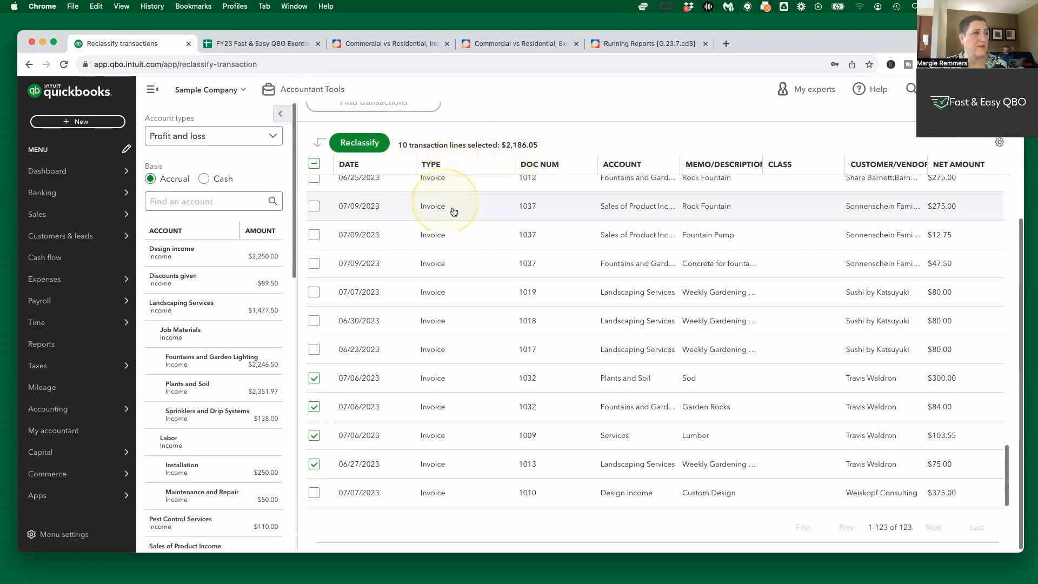
- Read Step 11 of the exercise and reclassify the selected invoice lines in QuickBooks to the Residential class
left_click(391, 44)
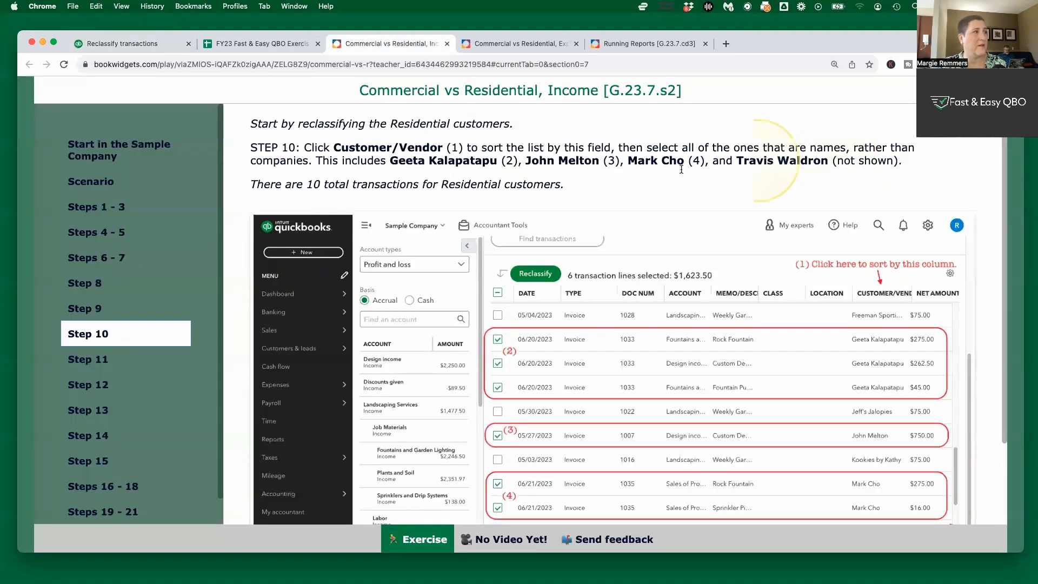
left_click(98, 360)
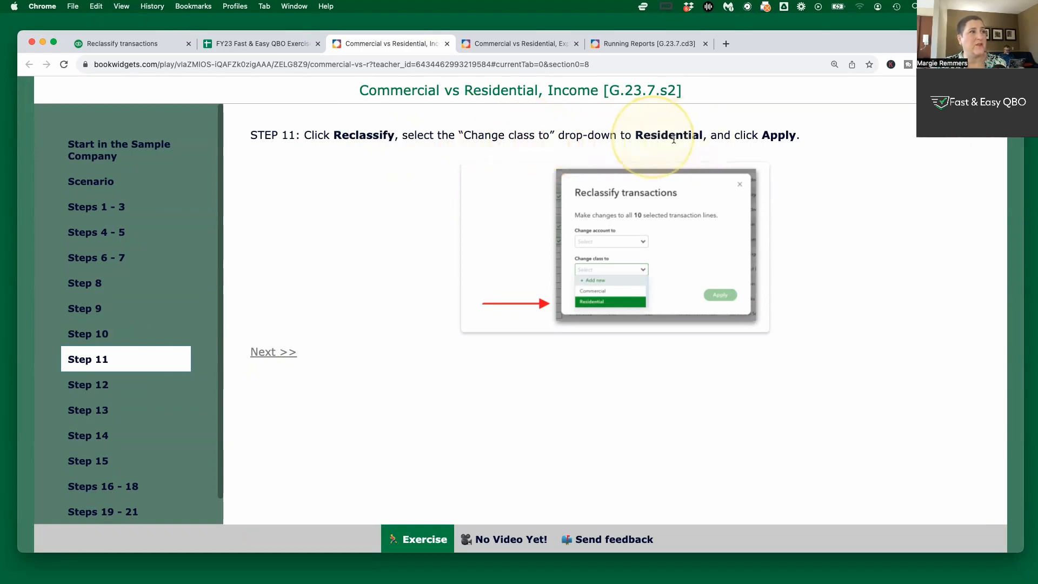
left_click(139, 39)
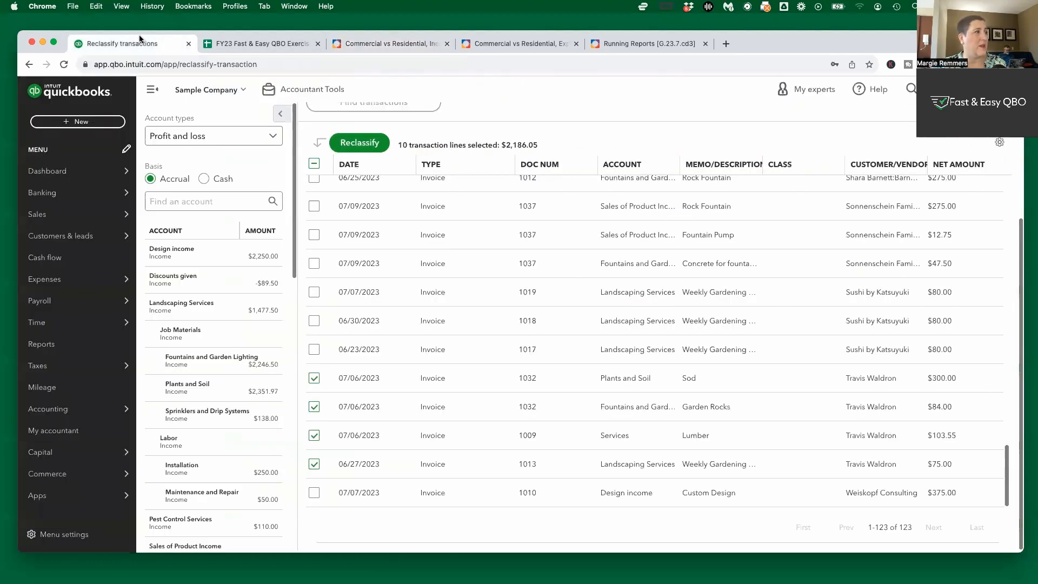
left_click(360, 144)
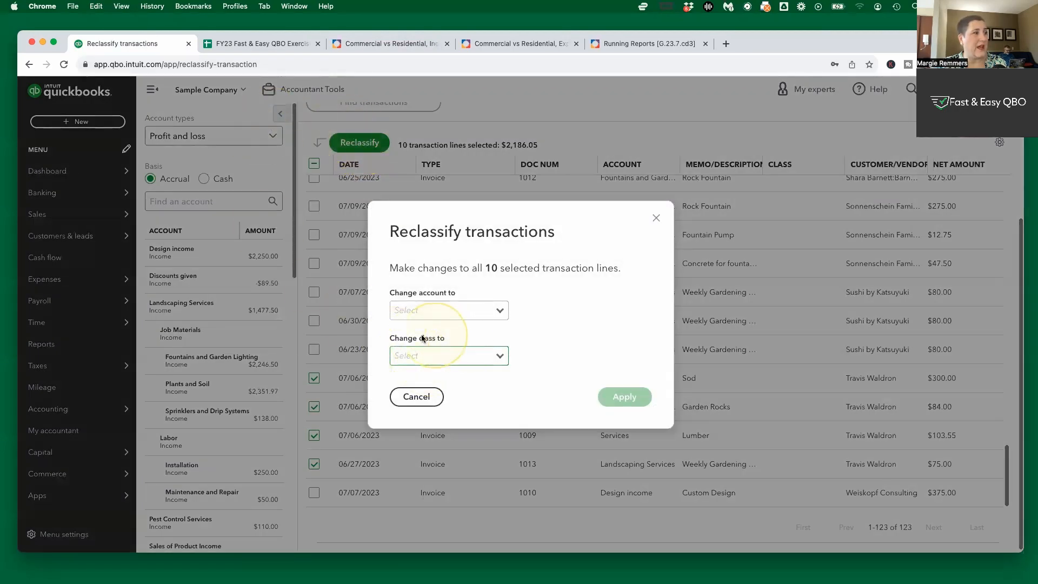
left_click(499, 358)
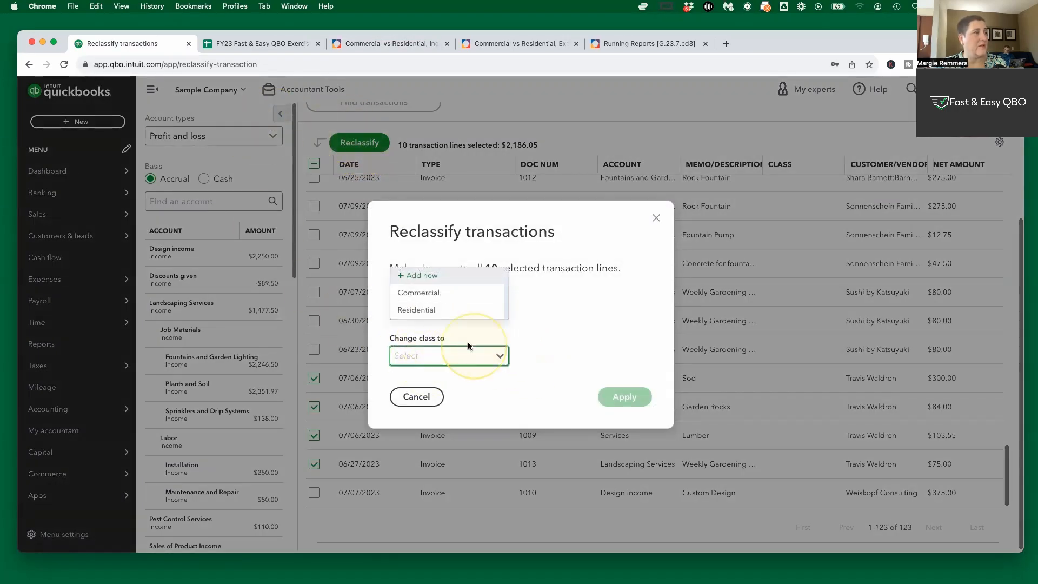
left_click(419, 309)
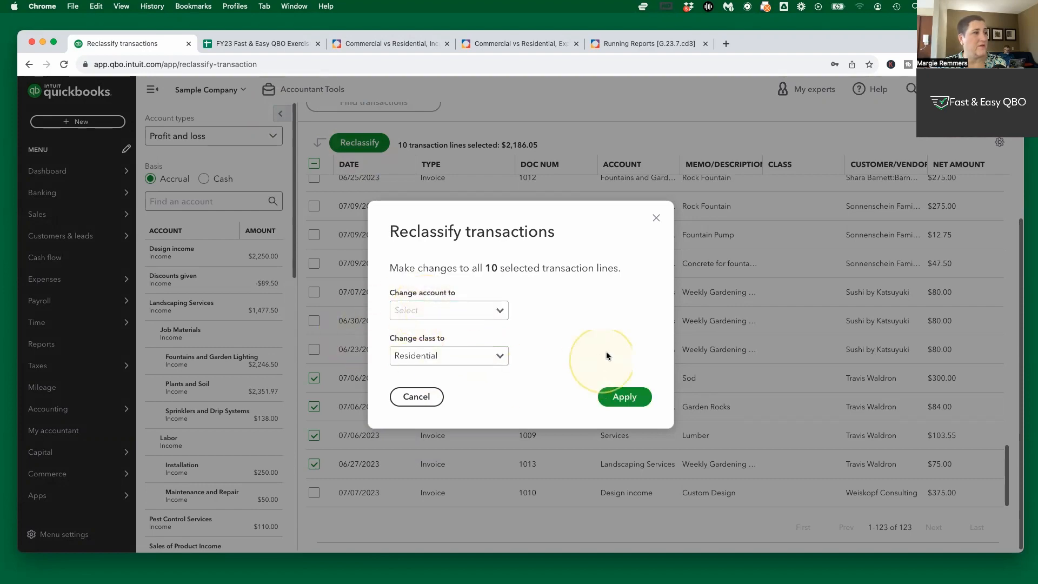
left_click(625, 397)
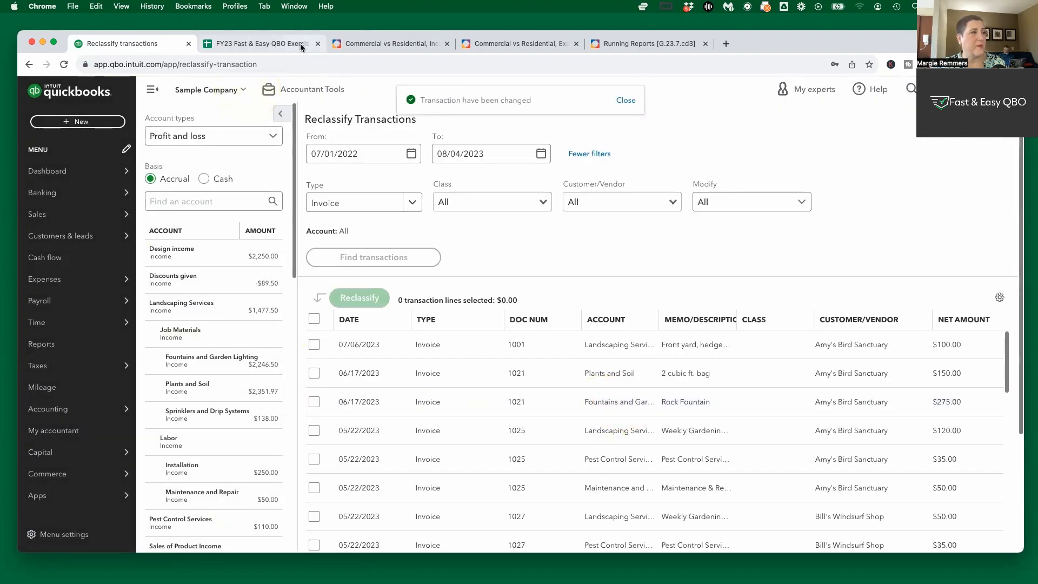
- Read Step 12 of the exercise and review the class assigned to each invoice line in the QuickBooks list
left_click(394, 43)
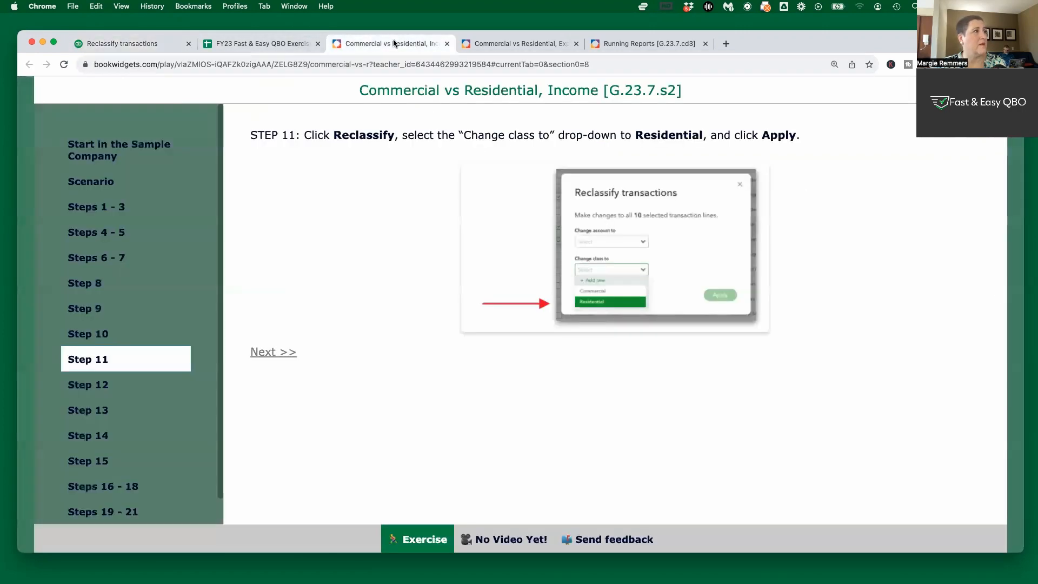
left_click(98, 383)
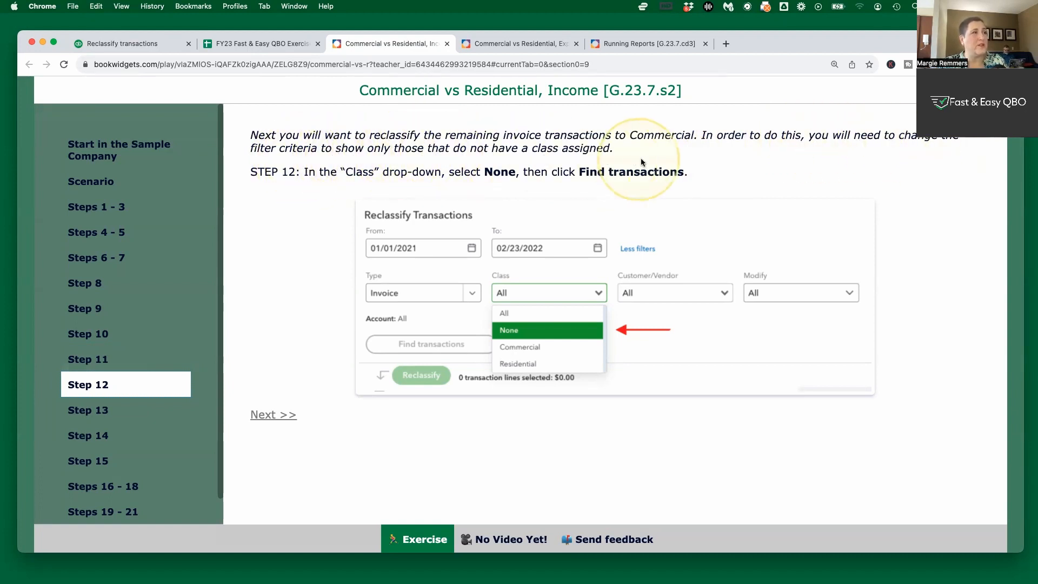
left_click(109, 42)
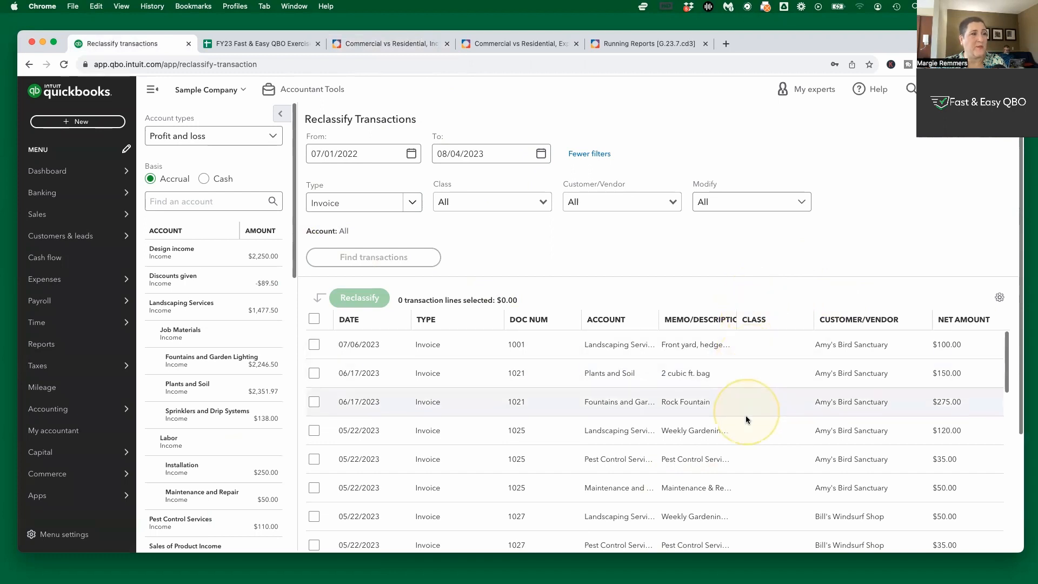
scroll(748, 413, "down", 3)
scroll(748, 415, "down", 10)
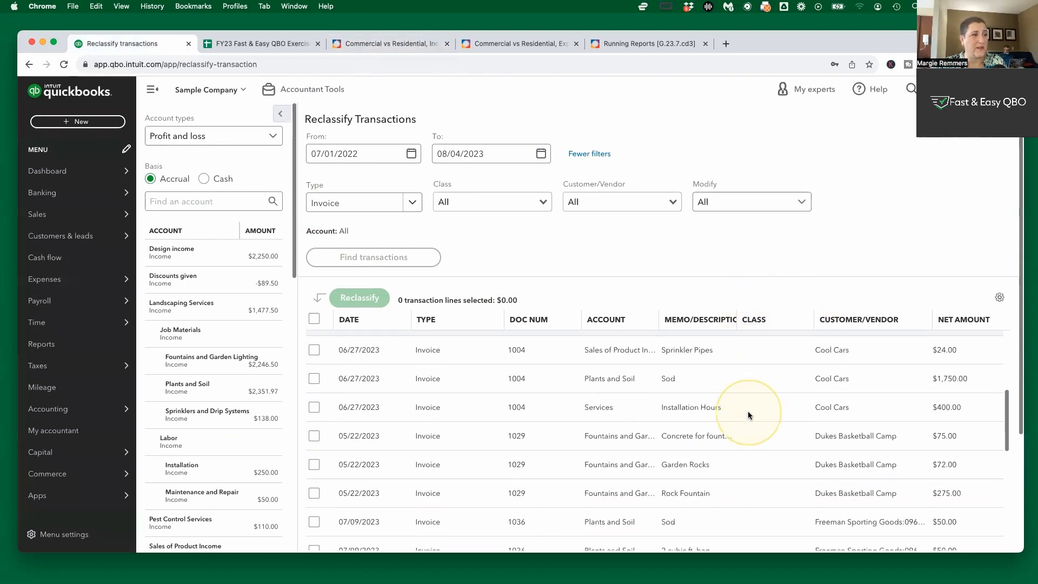
scroll(747, 413, "down", 1)
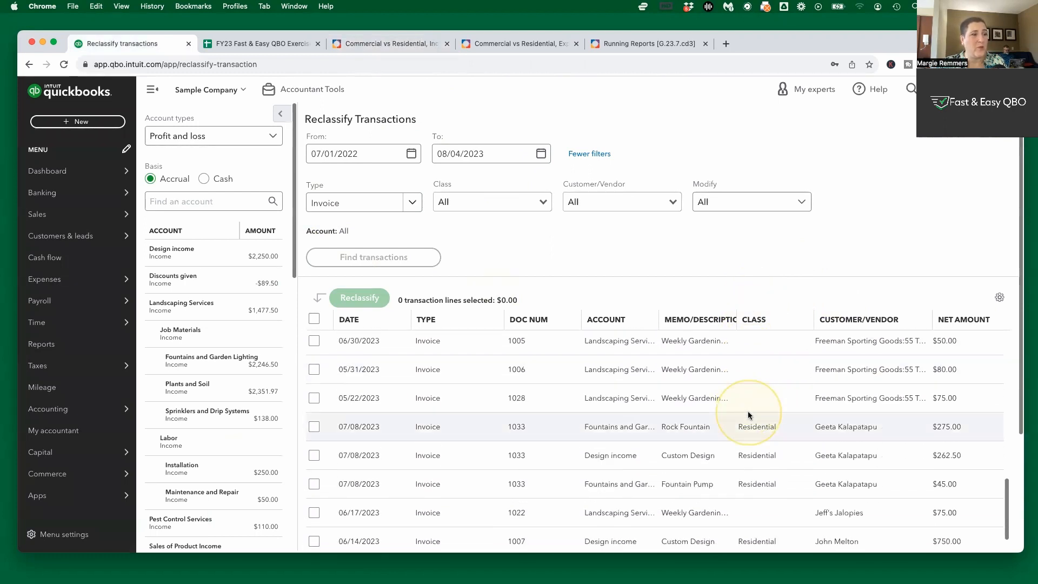
scroll(755, 500, "down", 10)
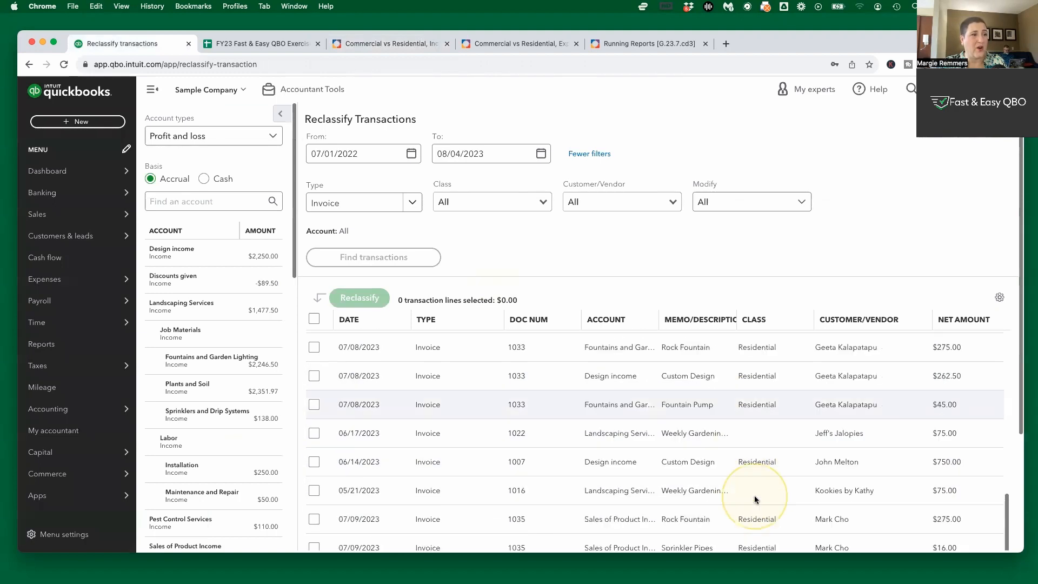
scroll(754, 495, "up", 10)
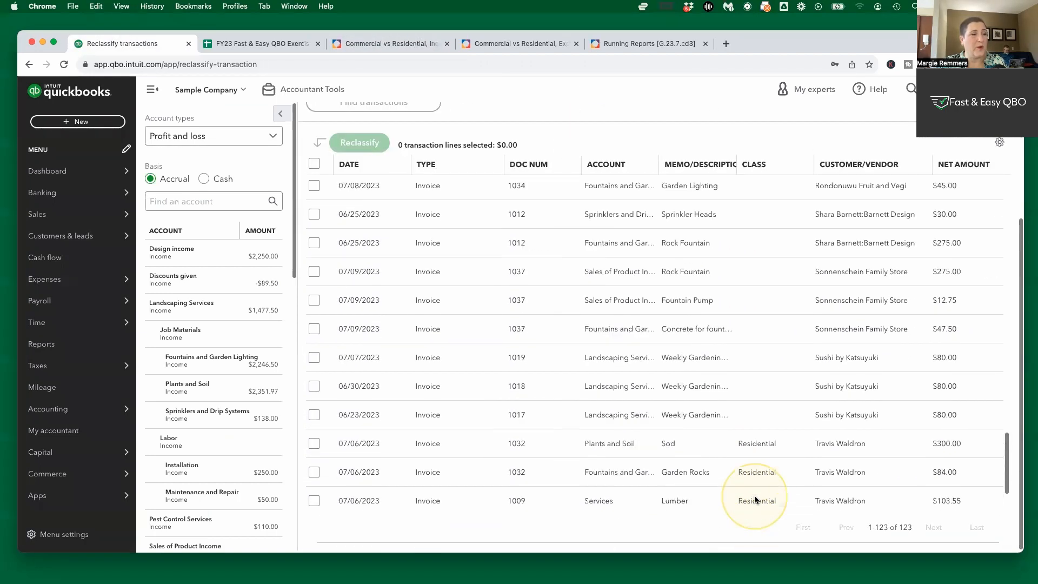
scroll(754, 496, "up", 5)
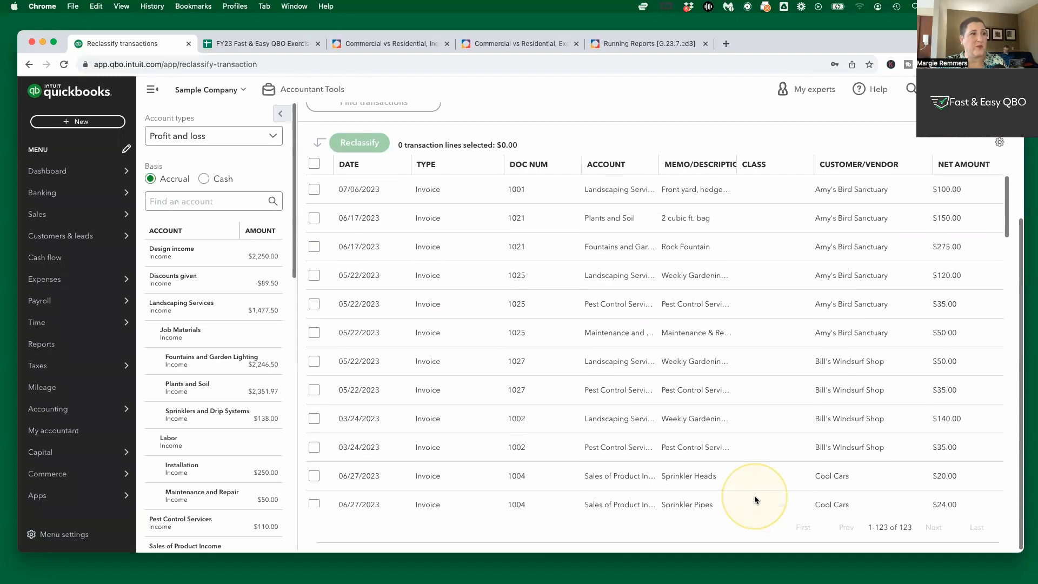
- Set the Class filter to None for the Reclassify Transactions search and return to Step 12 of the exercise
scroll(770, 448, "down", 1)
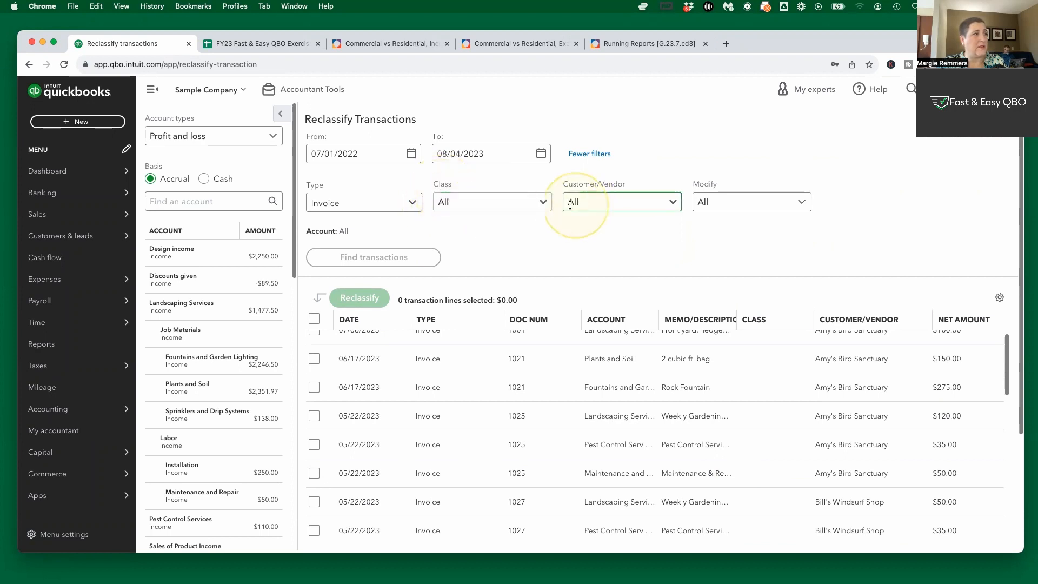
left_click(544, 202)
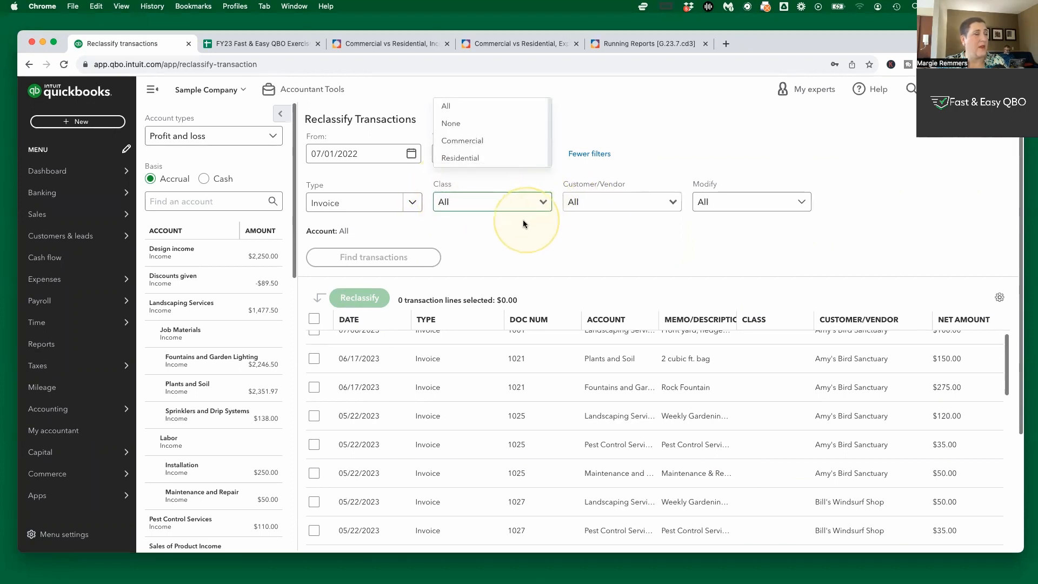
left_click(453, 124)
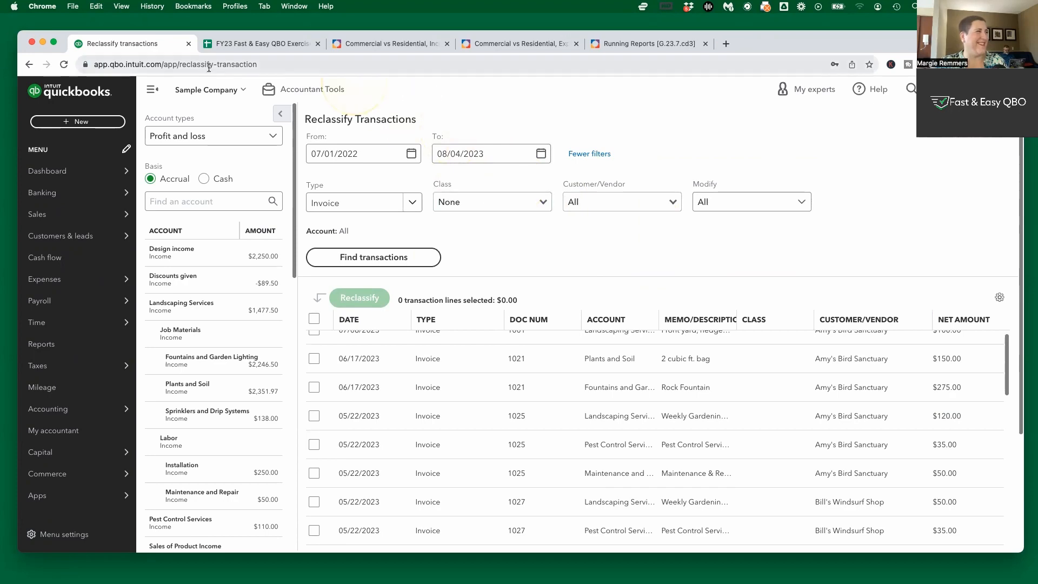
left_click(403, 45)
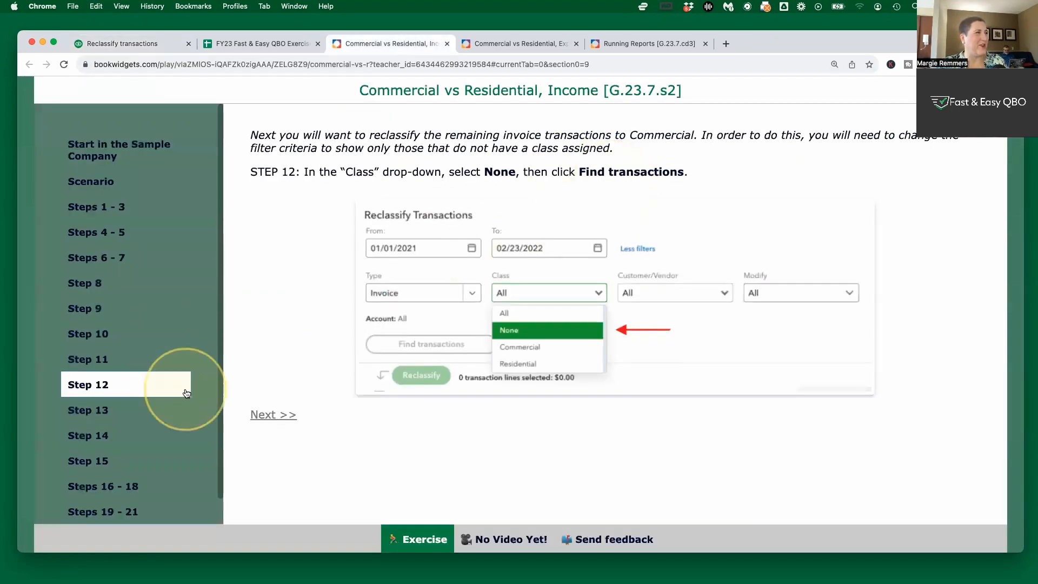
- Open Step 13 of the exercise, find the invoices without a class in QuickBooks and select all of the listed lines
left_click(103, 404)
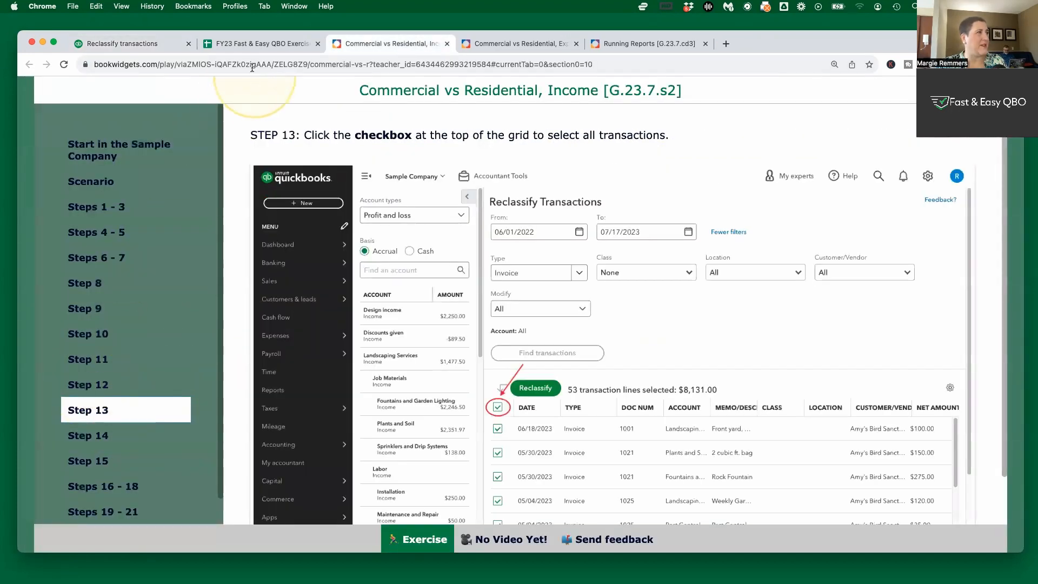
left_click(130, 43)
left_click(365, 259)
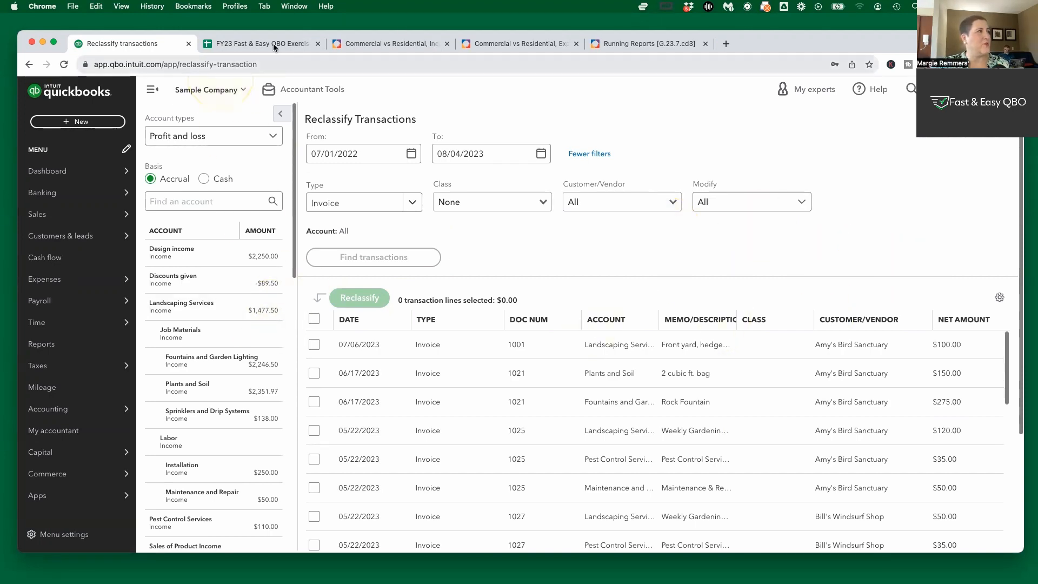
left_click(386, 44)
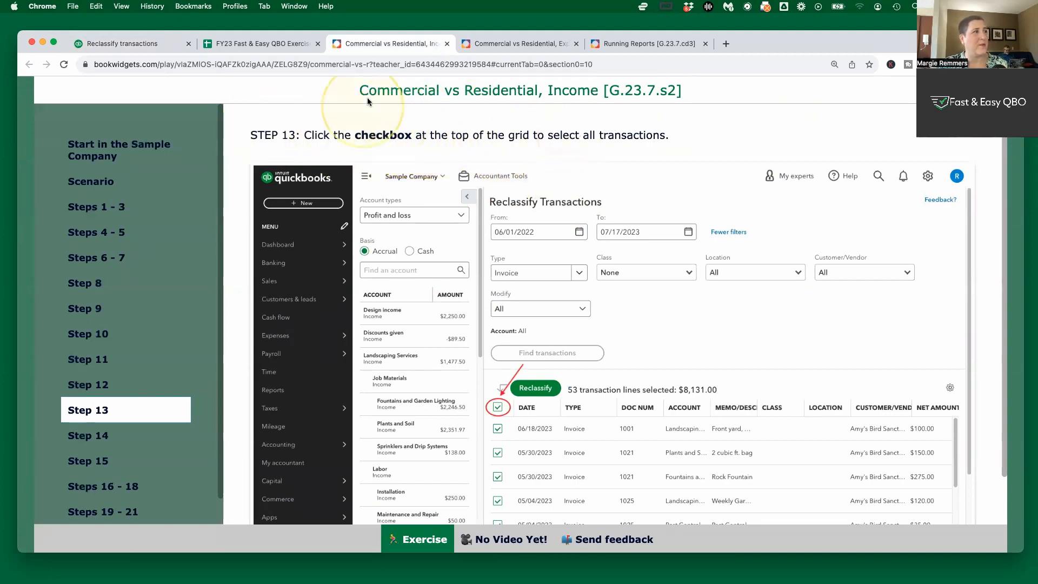
left_click(146, 46)
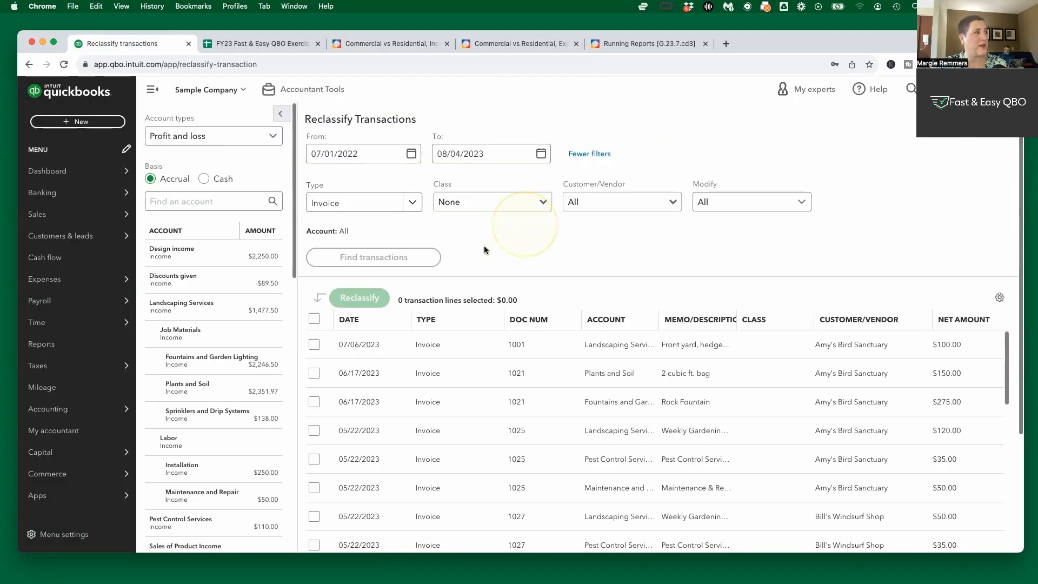
left_click(314, 318)
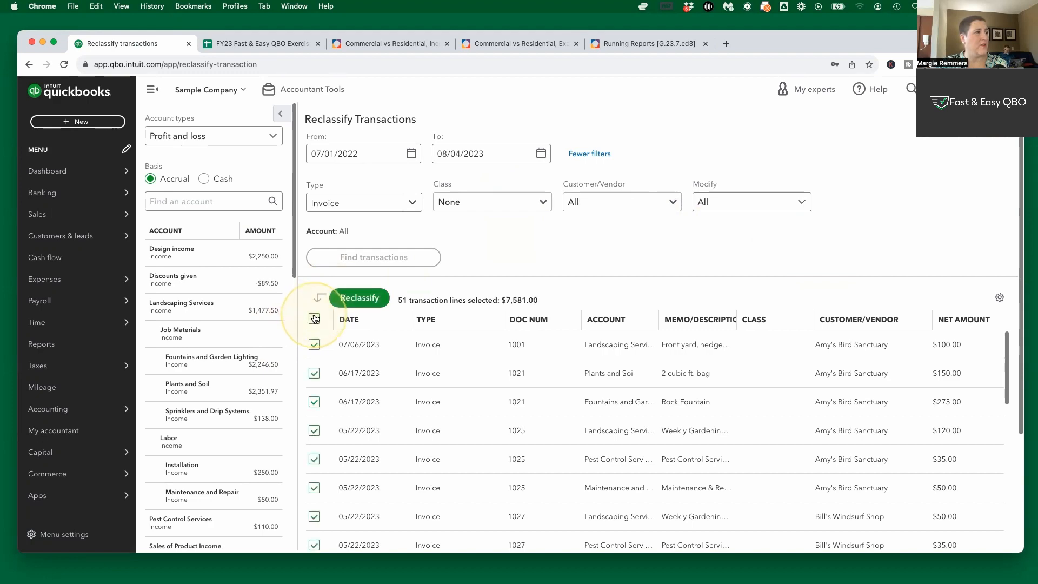
- Read Step 14 of the exercise and reclassify all selected invoice lines in QuickBooks to the Commercial class
left_click(407, 44)
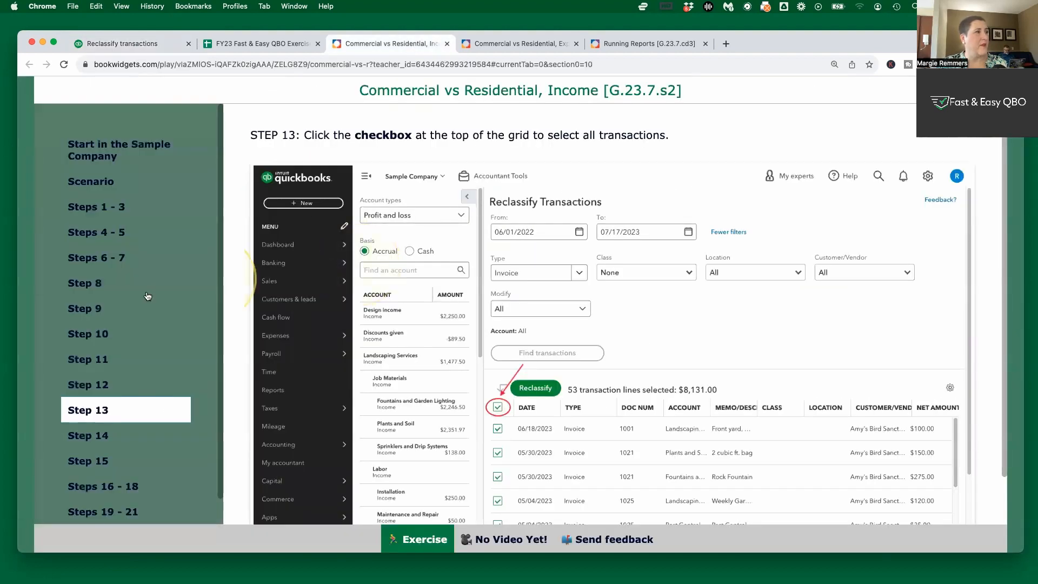
left_click(105, 435)
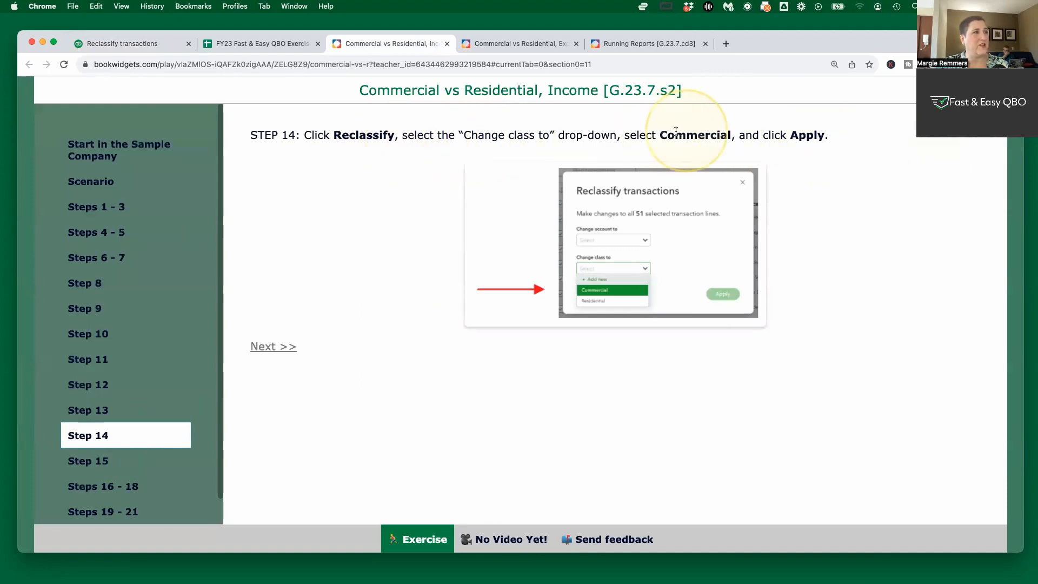
left_click(135, 40)
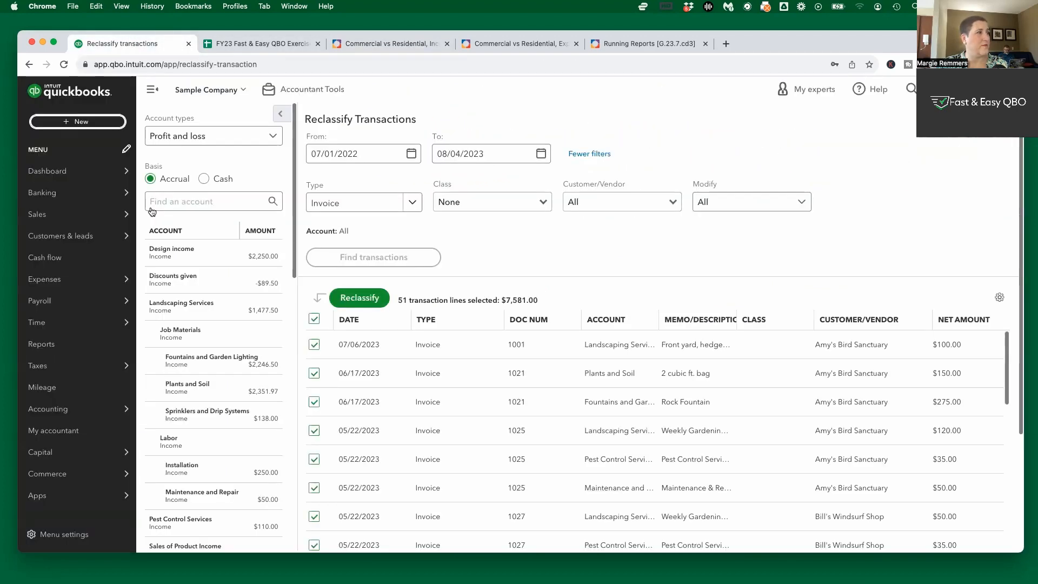
left_click(361, 299)
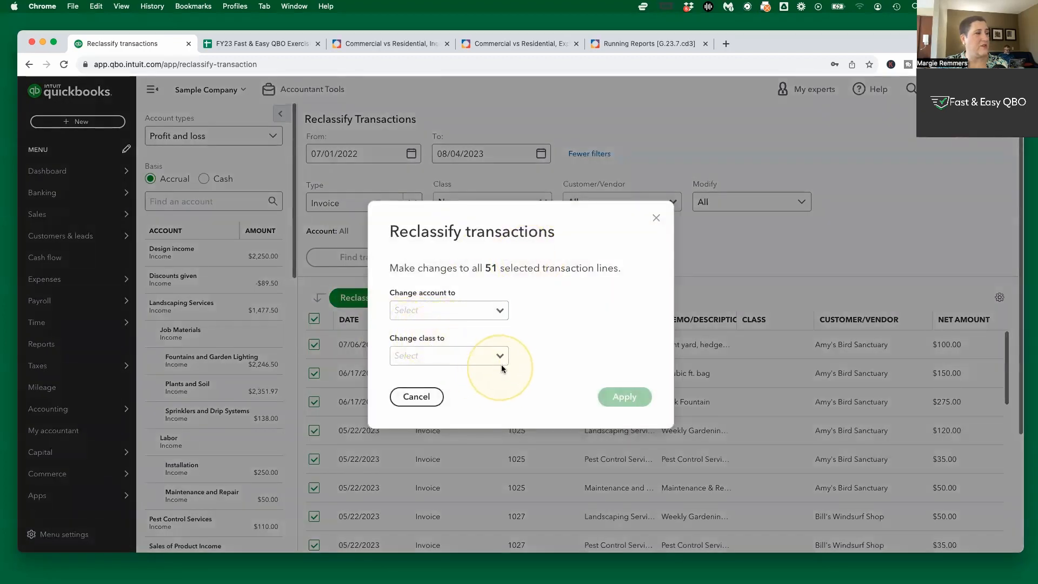
left_click(487, 358)
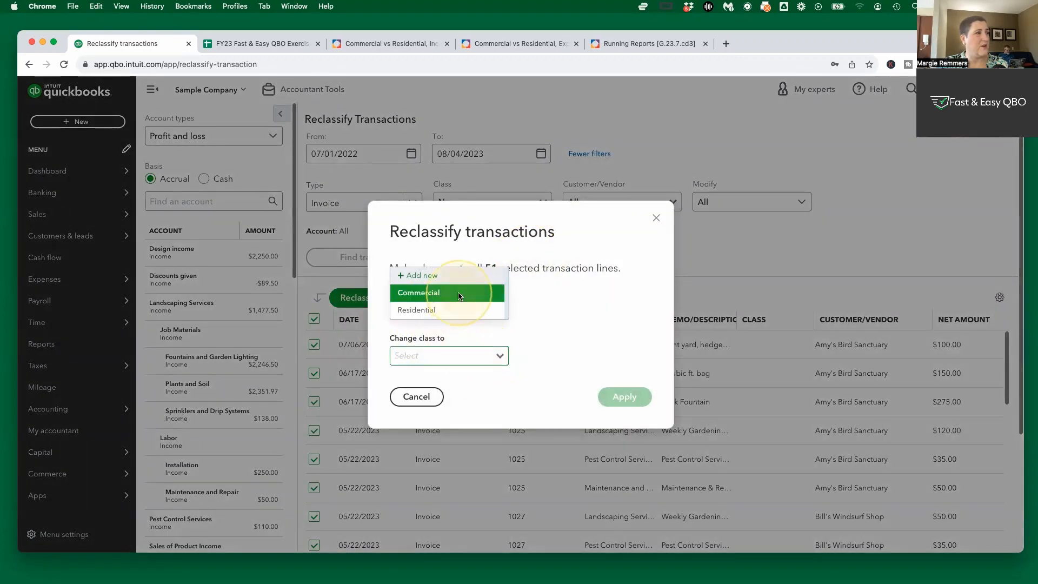
left_click(459, 296)
left_click(619, 399)
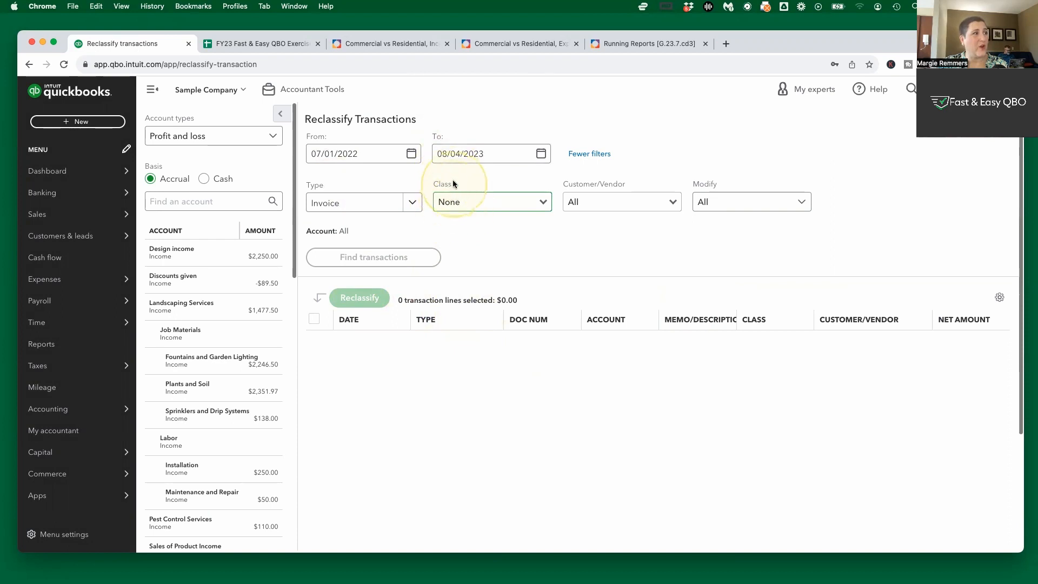
- Read Step 15 of the exercise and find the Sales Receipt transactions without a class in Reclassify Transactions
left_click(368, 43)
left_click(168, 467)
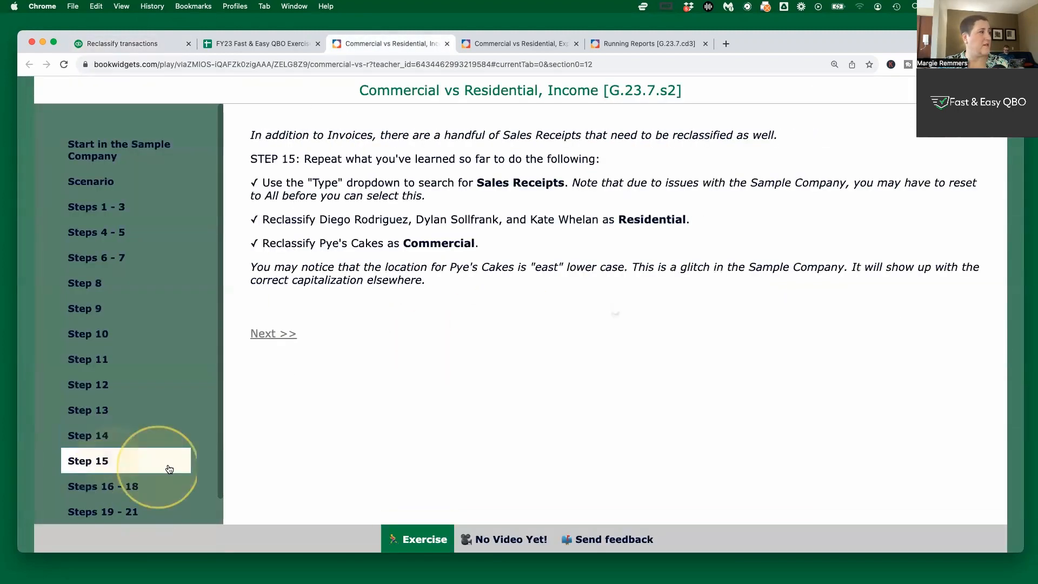
scroll(187, 386, "down", 1)
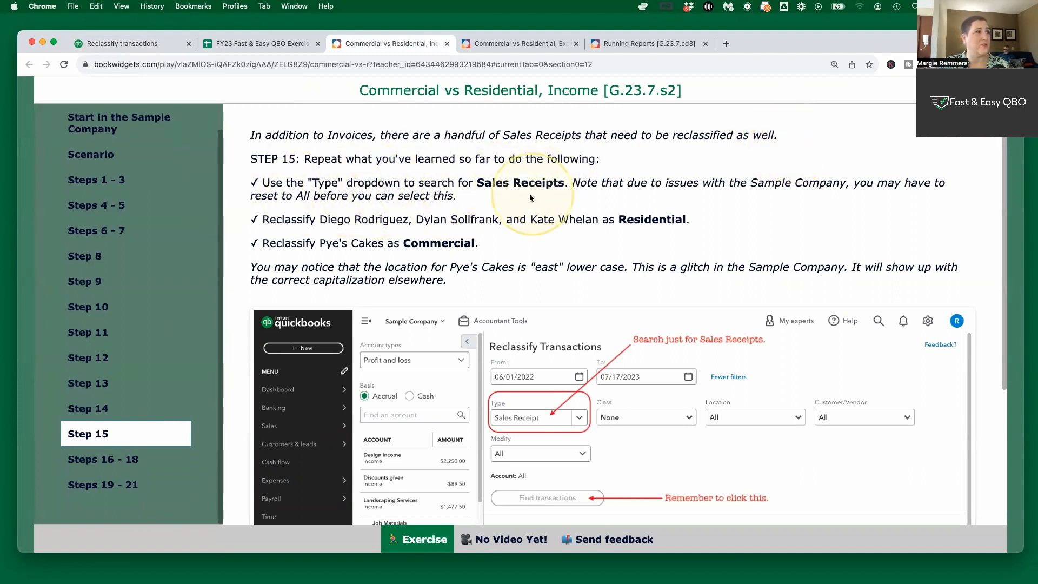
scroll(406, 146, "down", 1)
left_click(127, 52)
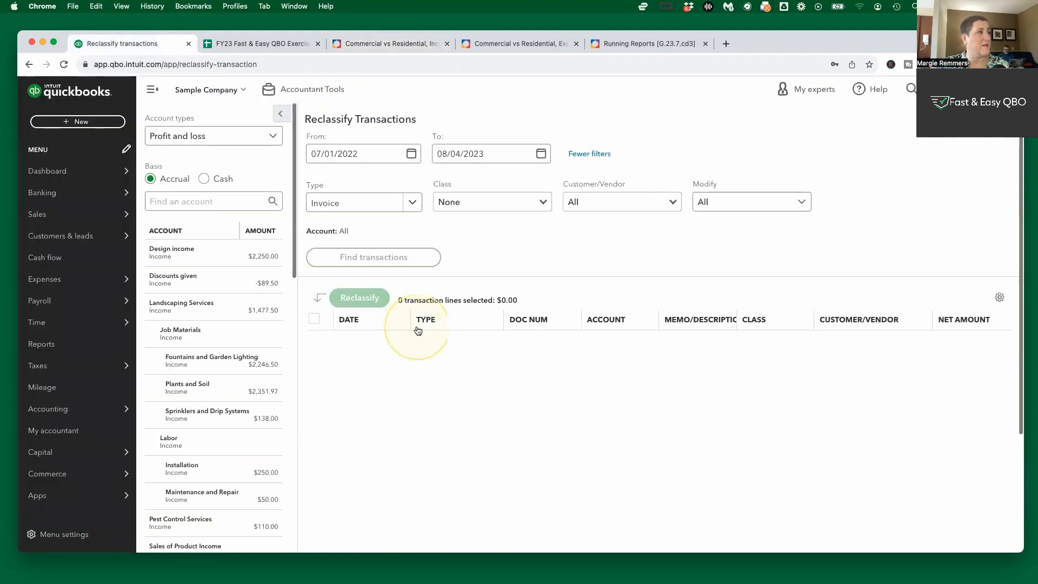
left_click(413, 203)
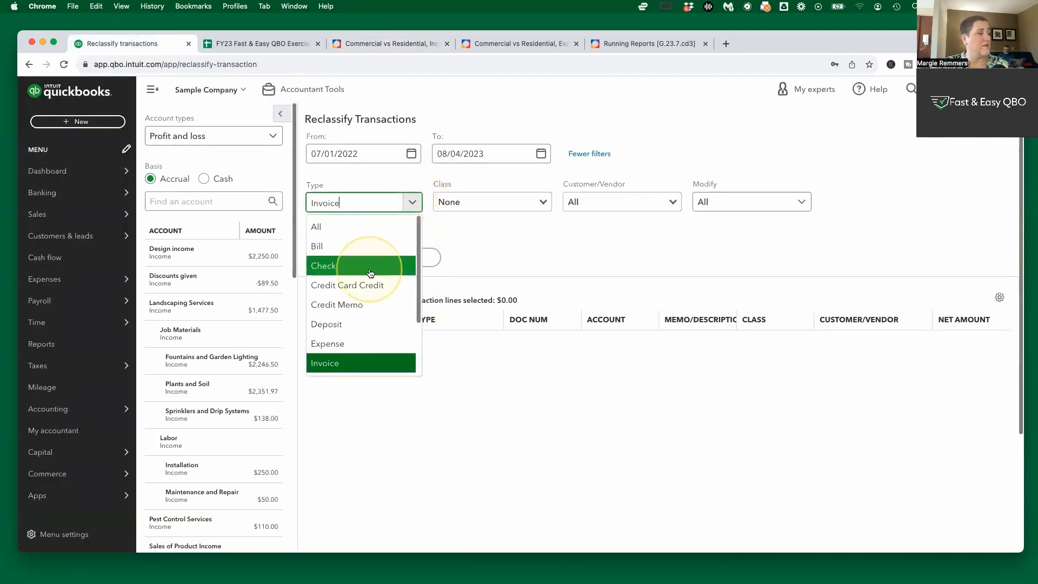
scroll(360, 270, "down", 3)
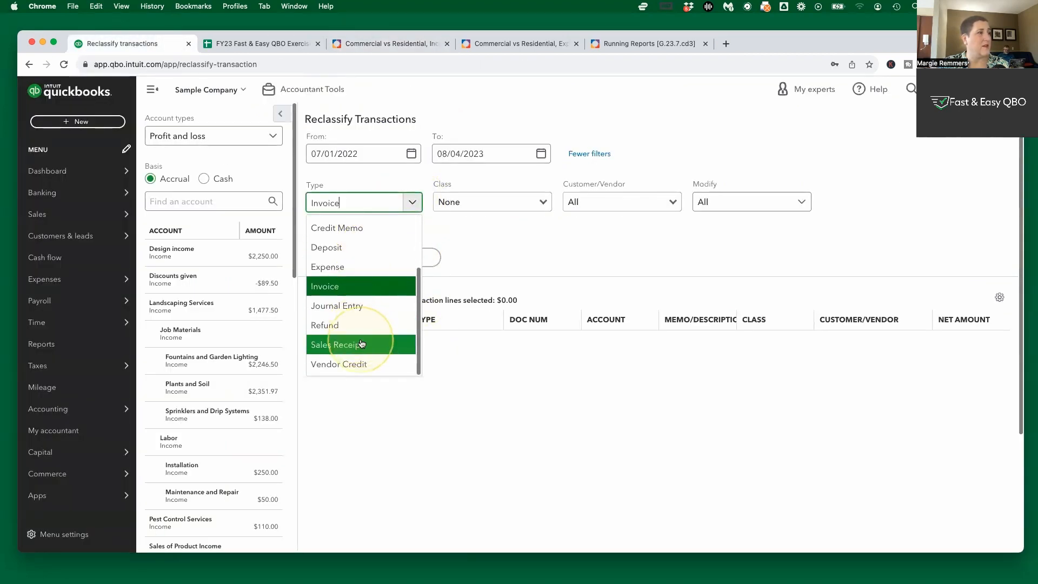
left_click(378, 345)
left_click(402, 44)
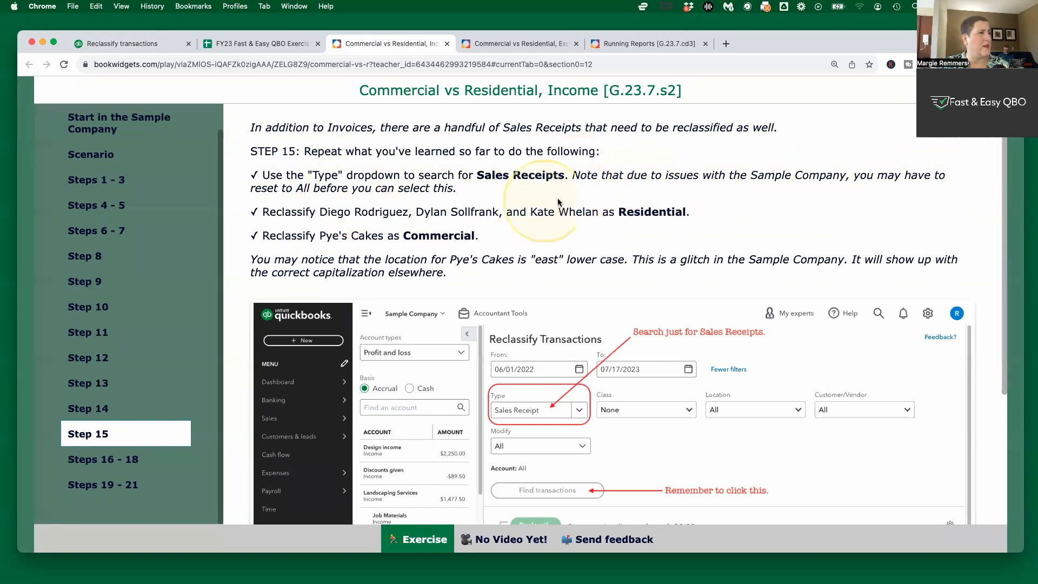
left_click(138, 45)
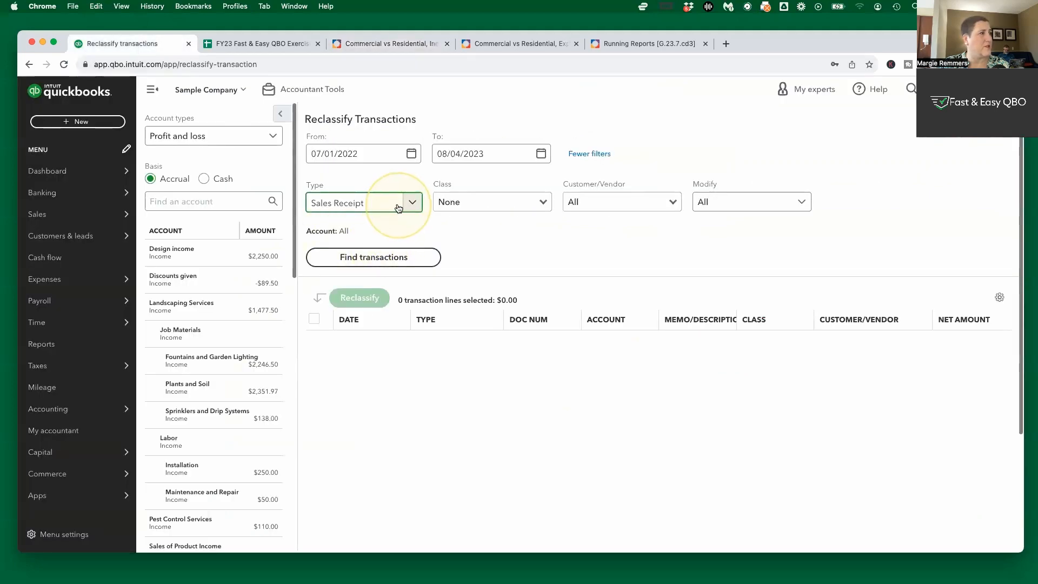
left_click(386, 250)
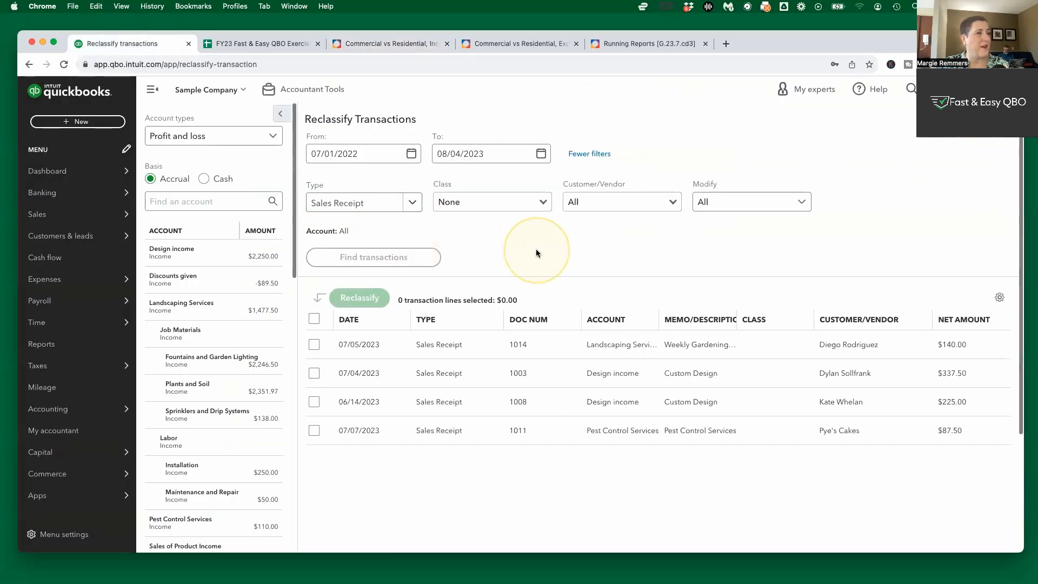
- Check the class assignments in Step 15 and reclassify sales receipts 1014, 1003 and 1008 in QuickBooks to the Residential class
left_click(379, 45)
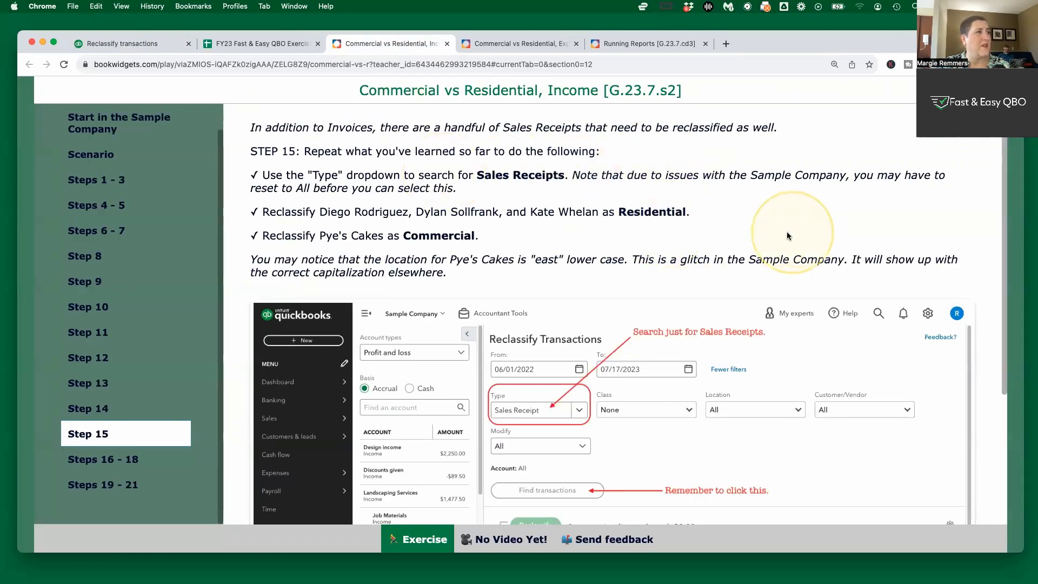
scroll(726, 217, "down", 1)
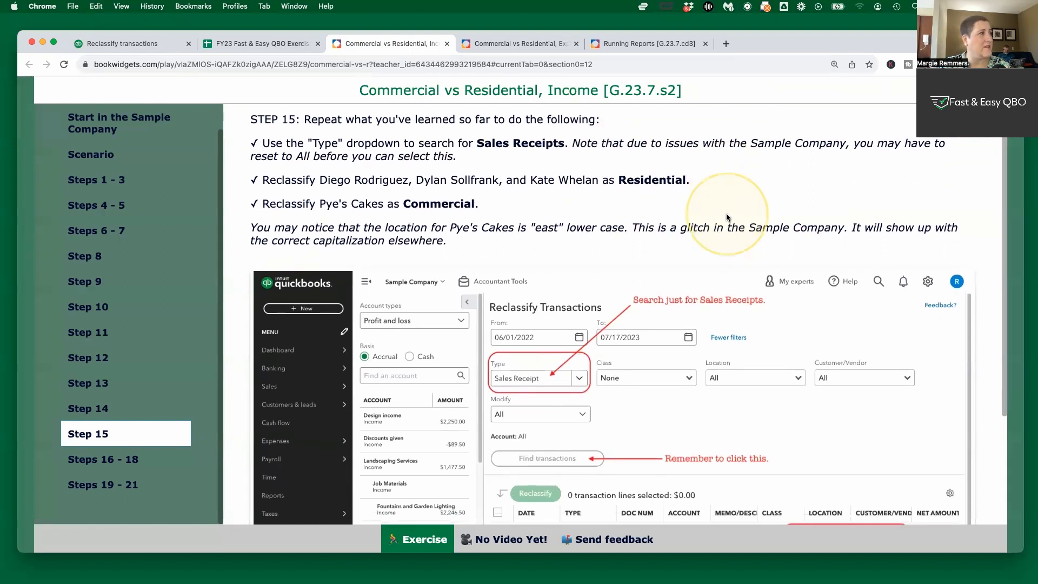
scroll(726, 218, "up", 1)
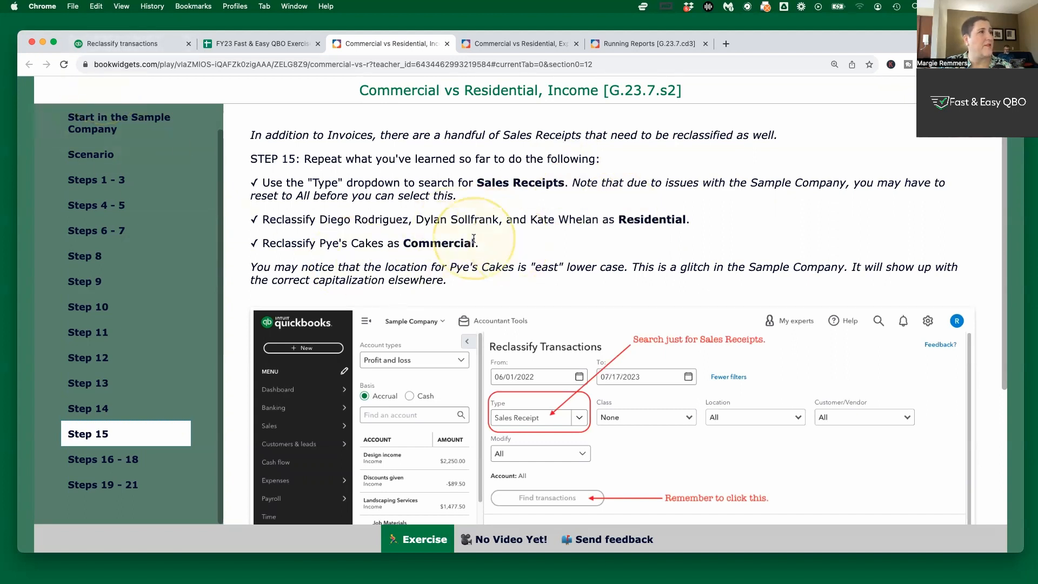
left_click(131, 40)
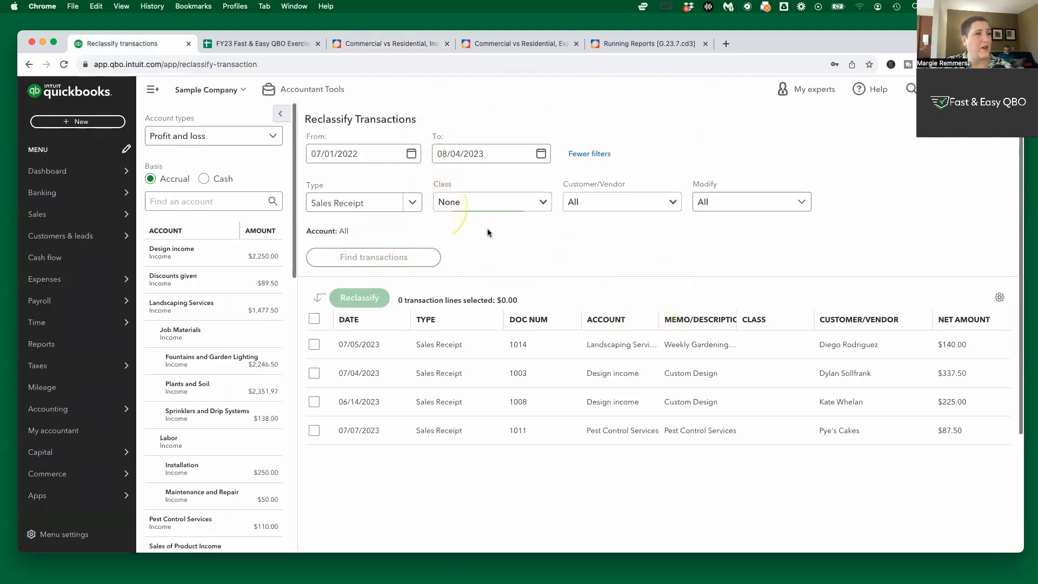
left_click(426, 45)
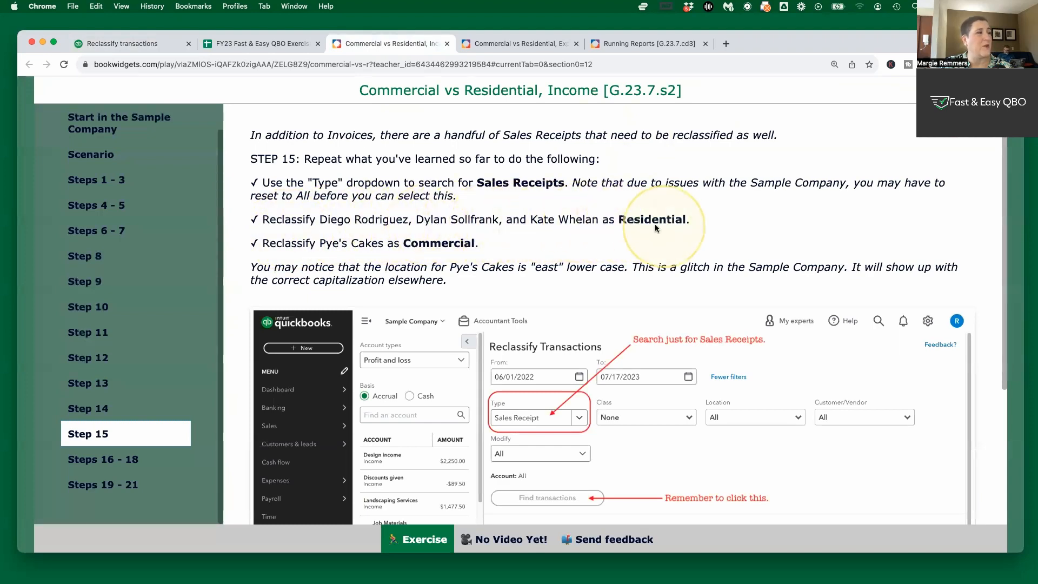
left_click(152, 44)
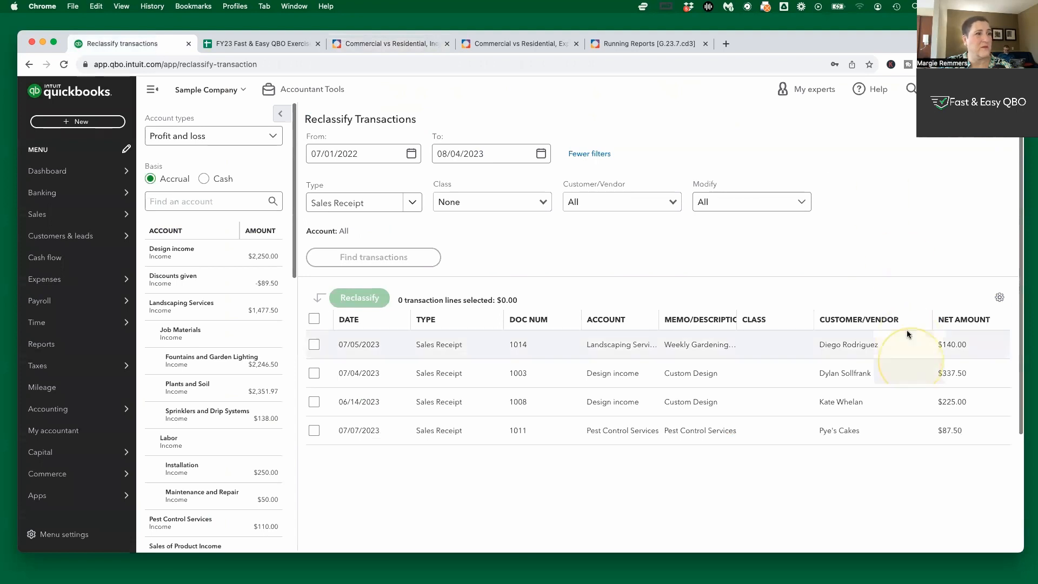
left_click(315, 346)
left_click(315, 374)
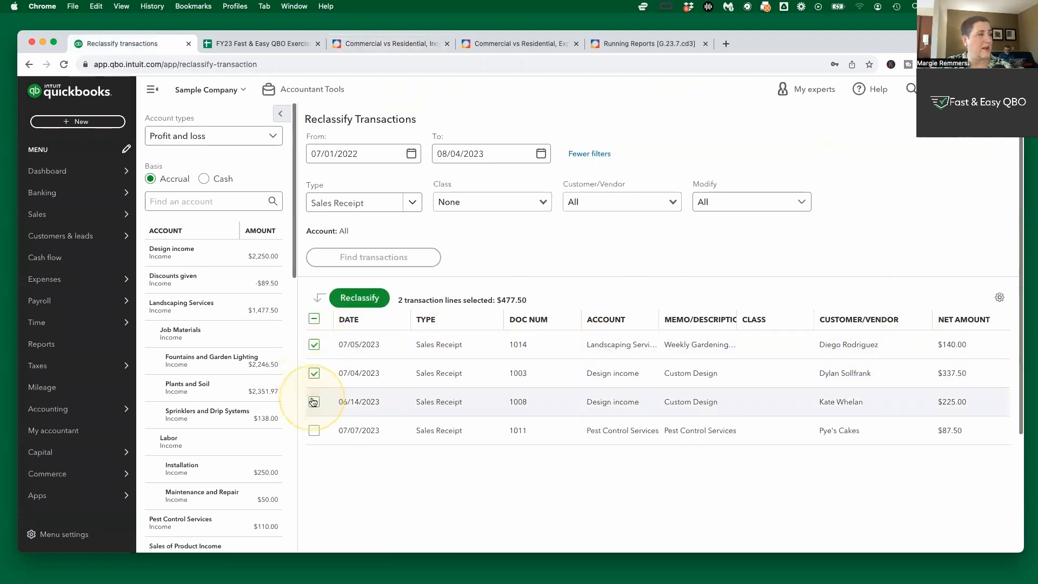
left_click(313, 402)
left_click(359, 297)
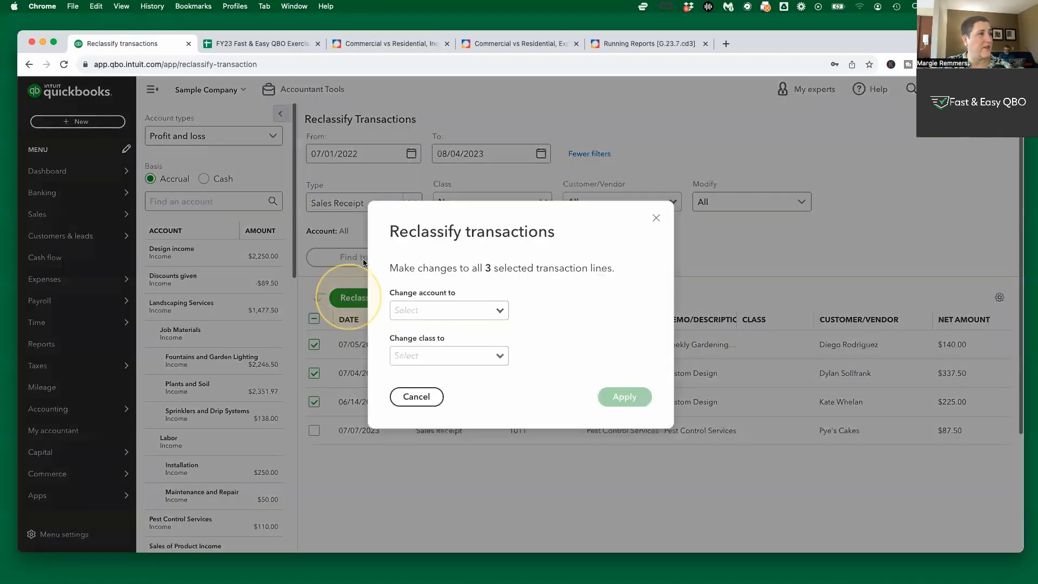
left_click(499, 356)
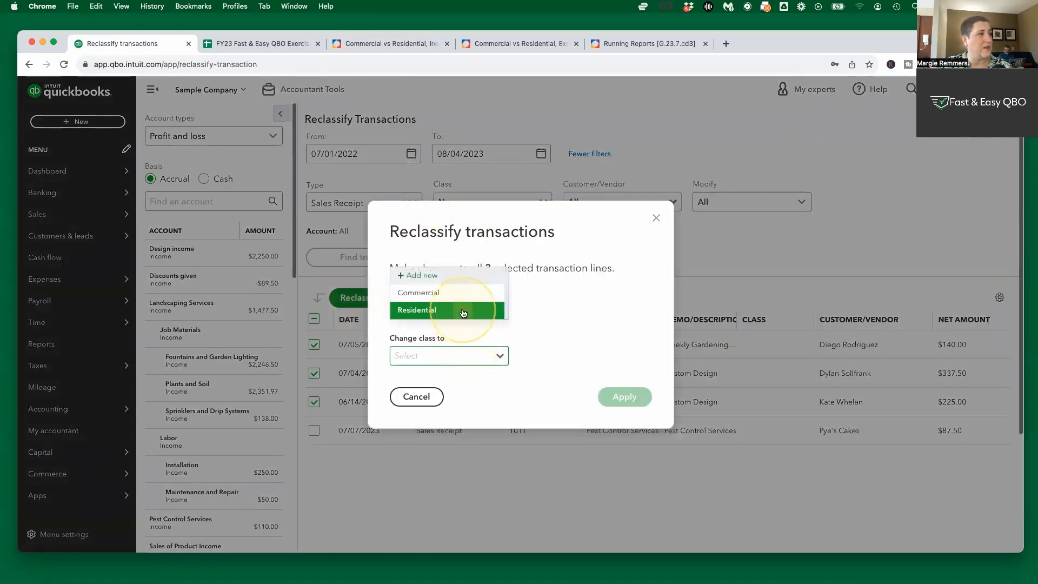
left_click(433, 309)
left_click(623, 396)
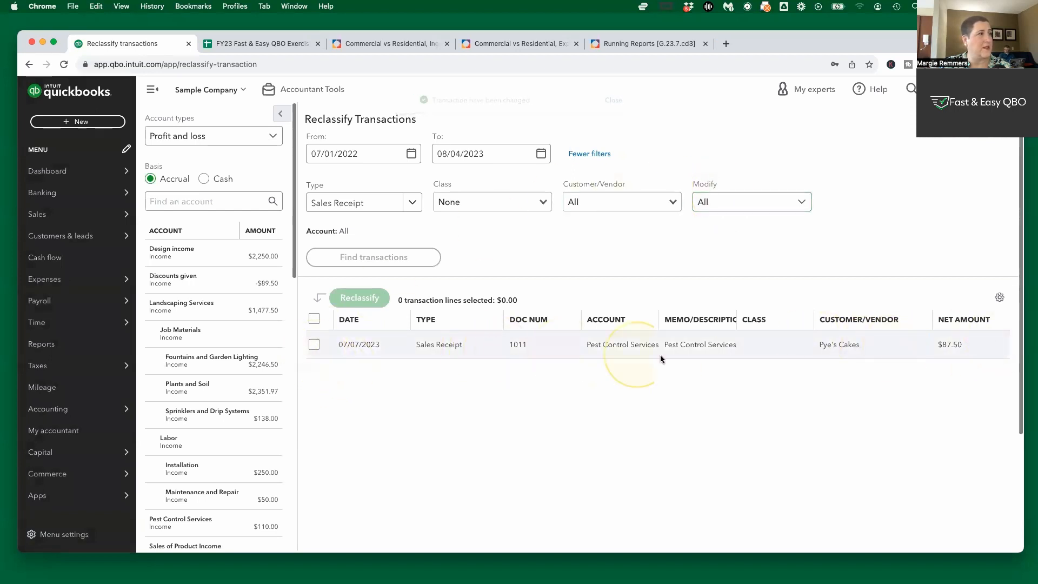
- Reclassify sales receipt 1011 for Pye's Cakes to the Commercial class
left_click(314, 346)
left_click(357, 298)
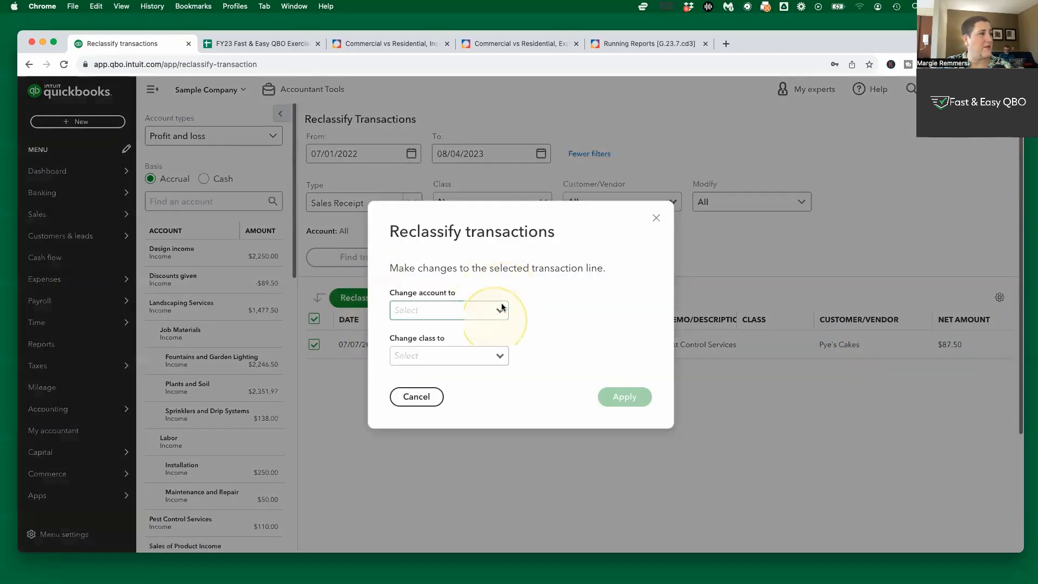
left_click(491, 354)
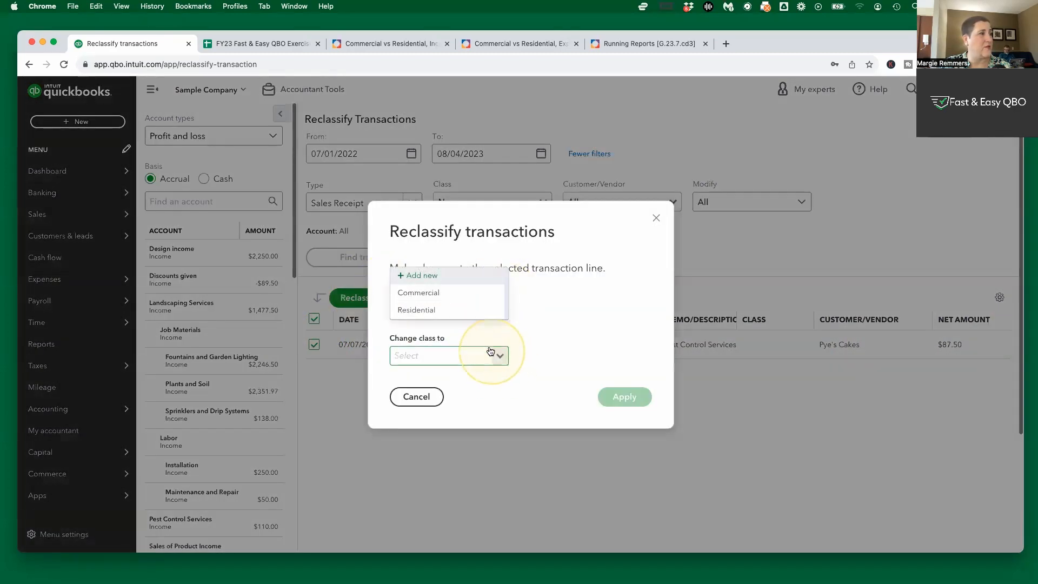
left_click(418, 292)
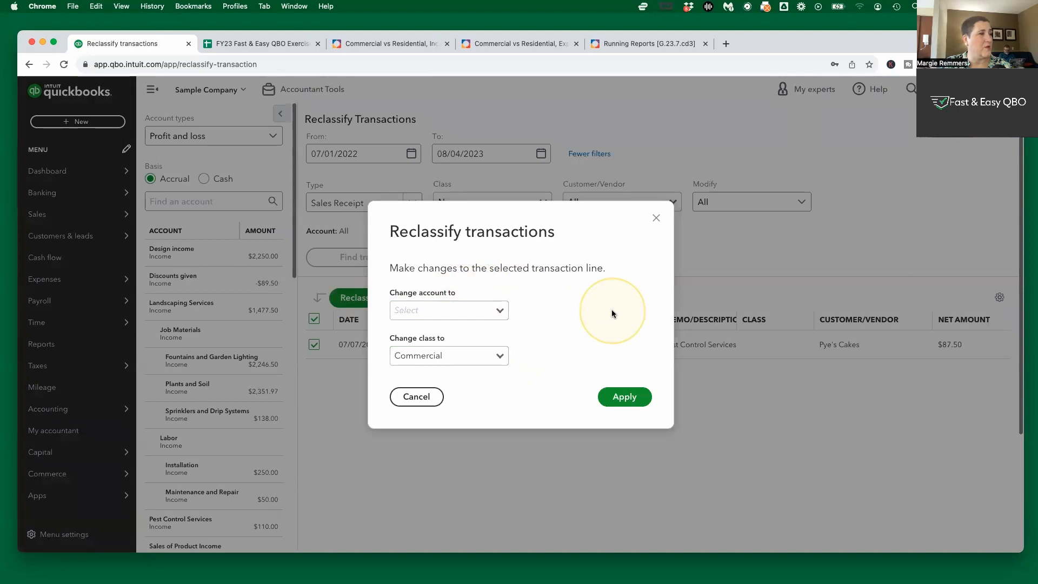
left_click(624, 398)
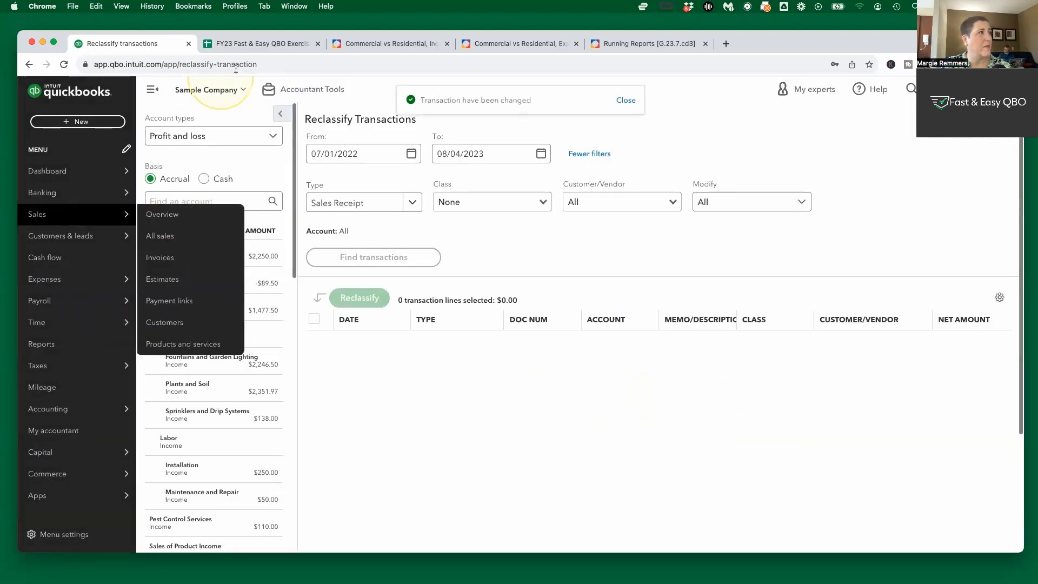
- Return to the exercise and open Steps 16 - 18 to read the instructions for creating a Commercial invoice
left_click(392, 44)
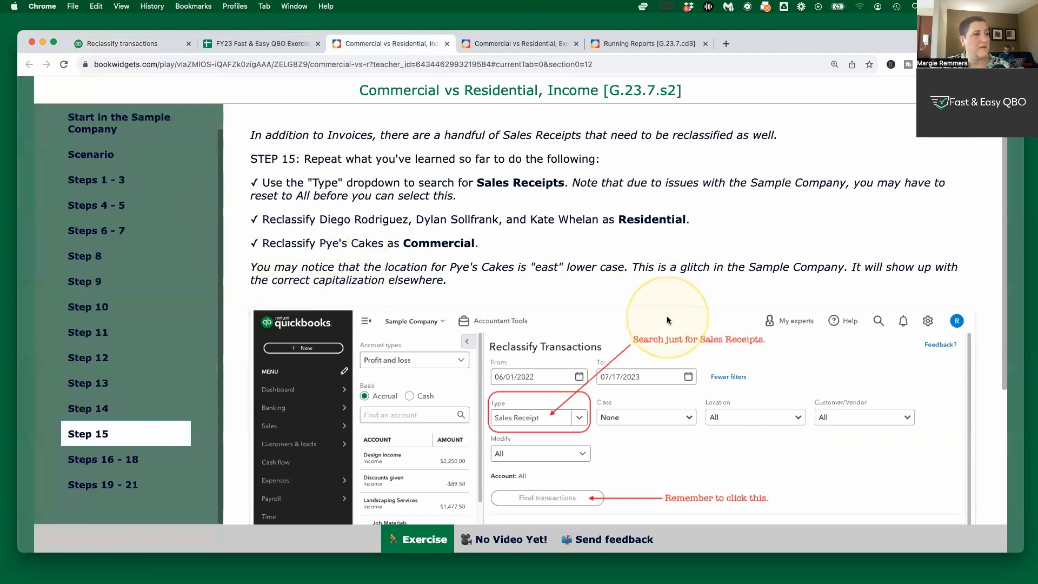
scroll(666, 316, "down", 1)
left_click(116, 458)
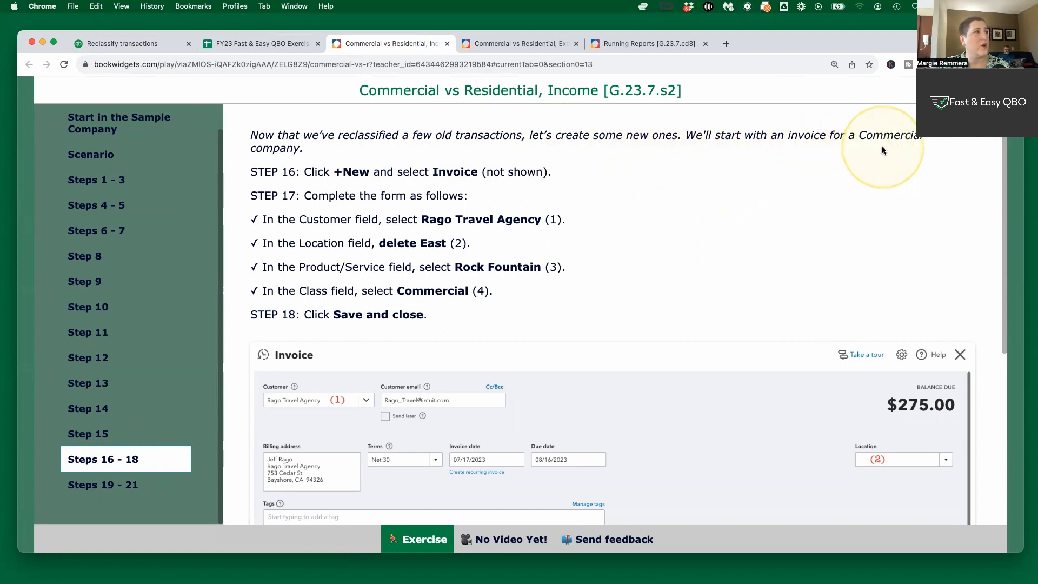
- Switch to QuickBooks and create a new invoice with Rago Travel Agency as the customer, checking Step 17 in the exercise
scroll(778, 190, "down", 1)
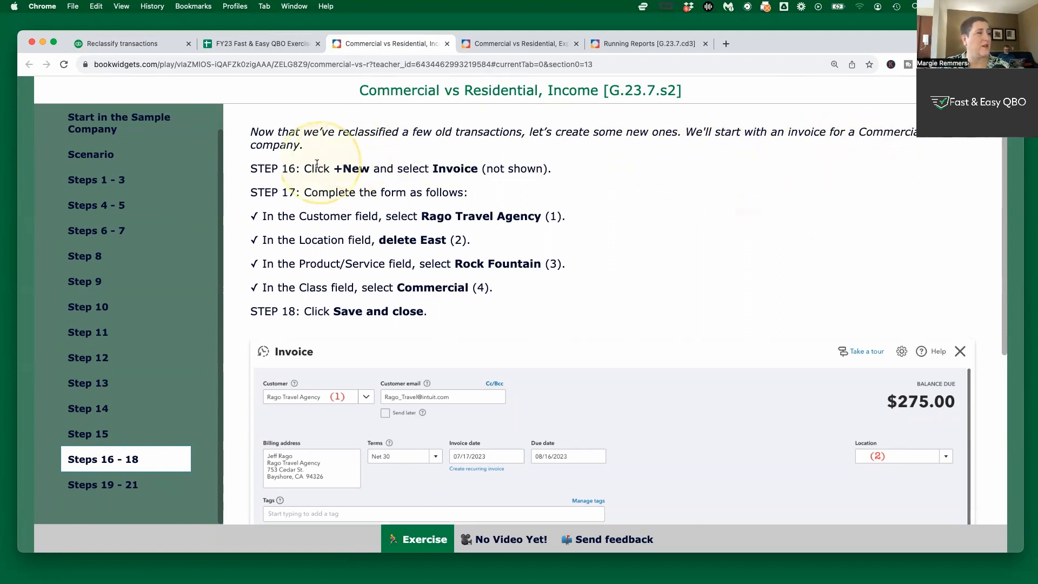
left_click(122, 43)
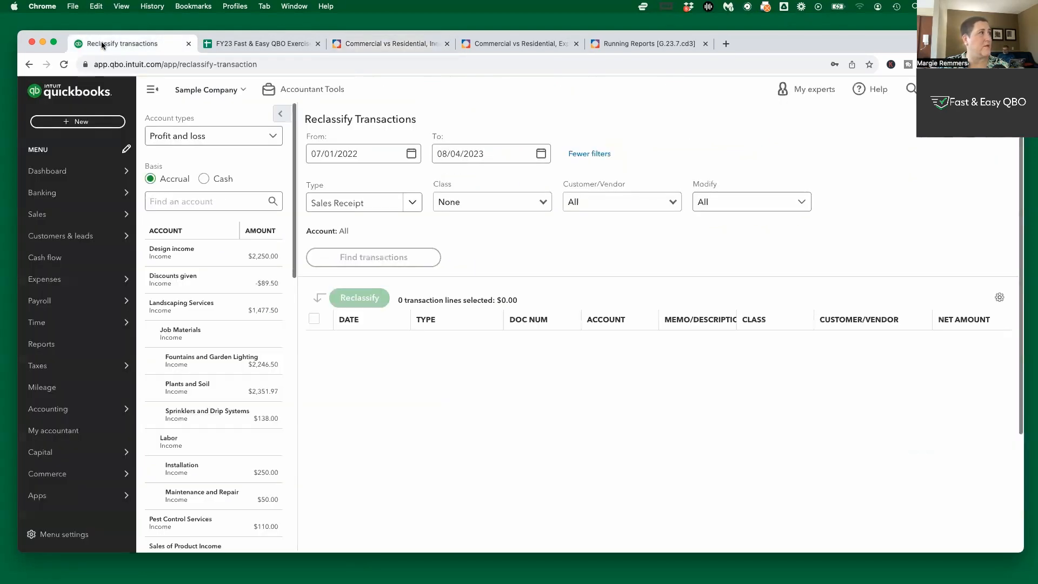
left_click(74, 121)
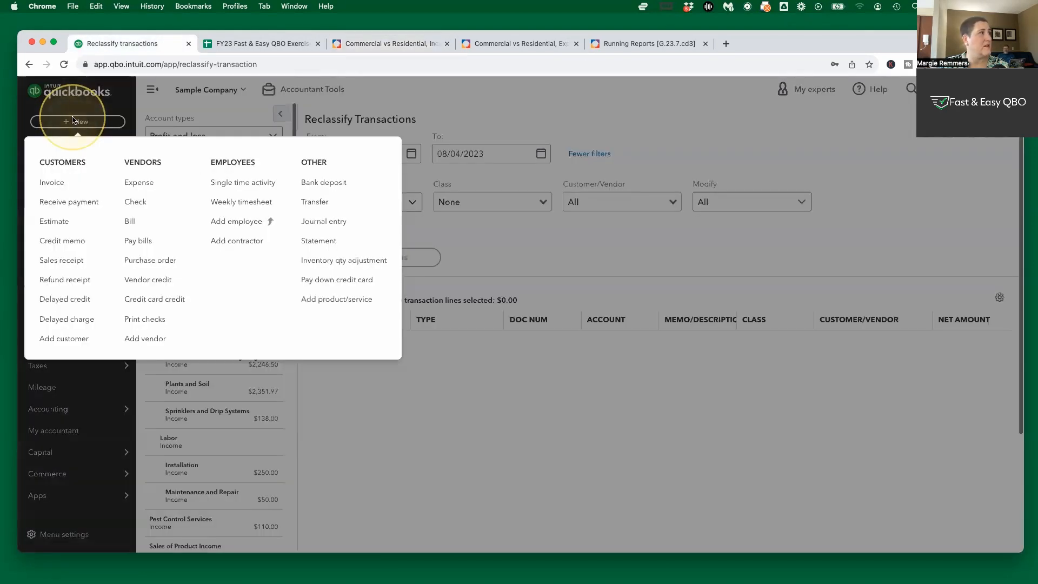
left_click(50, 182)
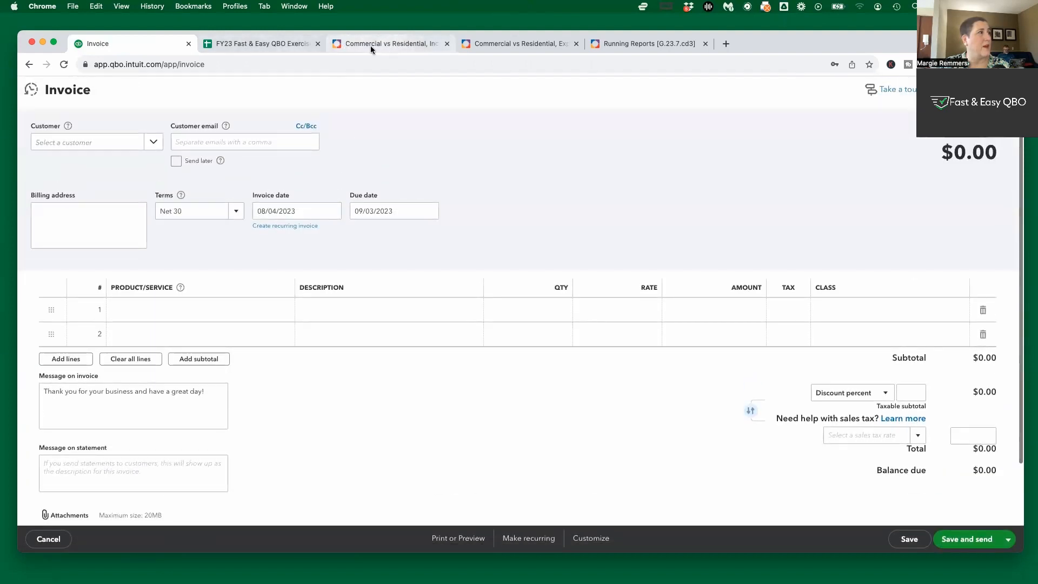
left_click(400, 45)
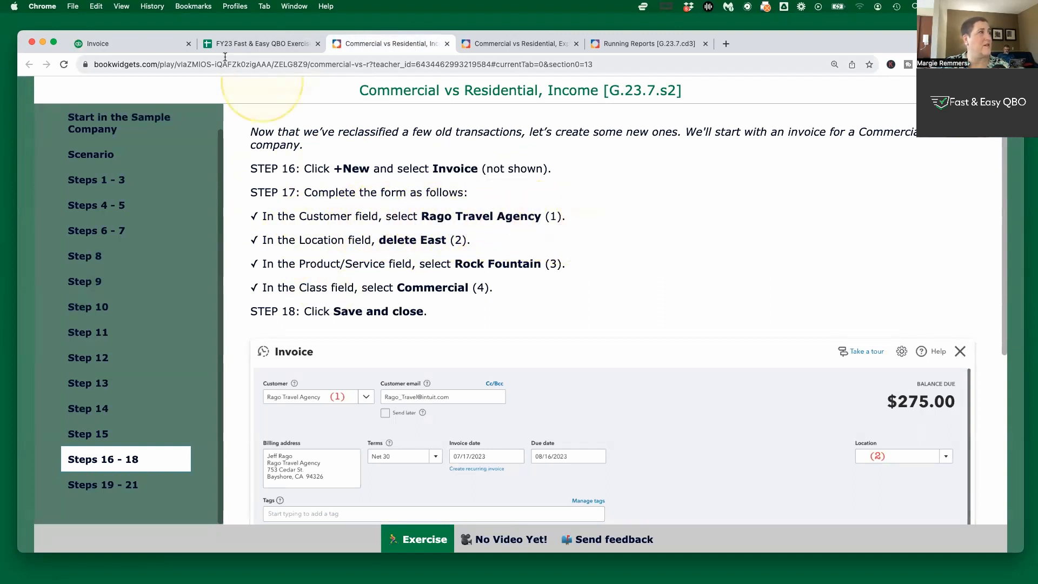
left_click(108, 43)
left_click(109, 144)
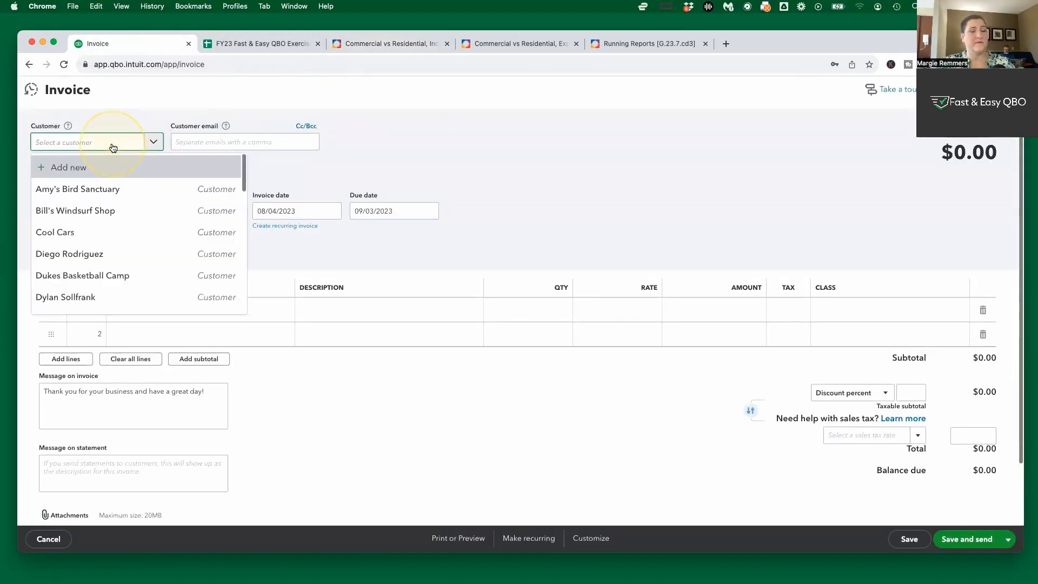
type("rago")
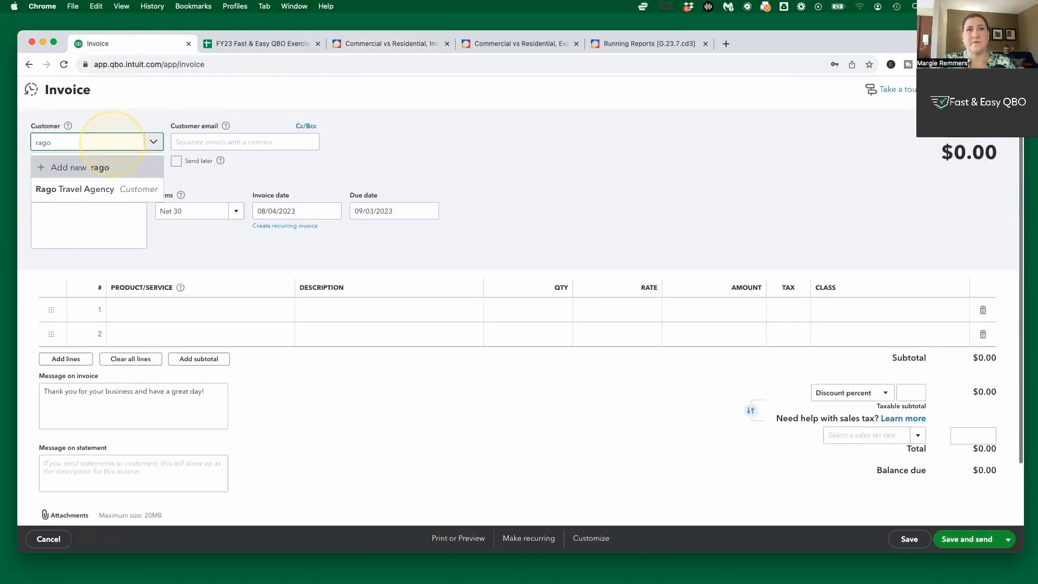
left_click(121, 189)
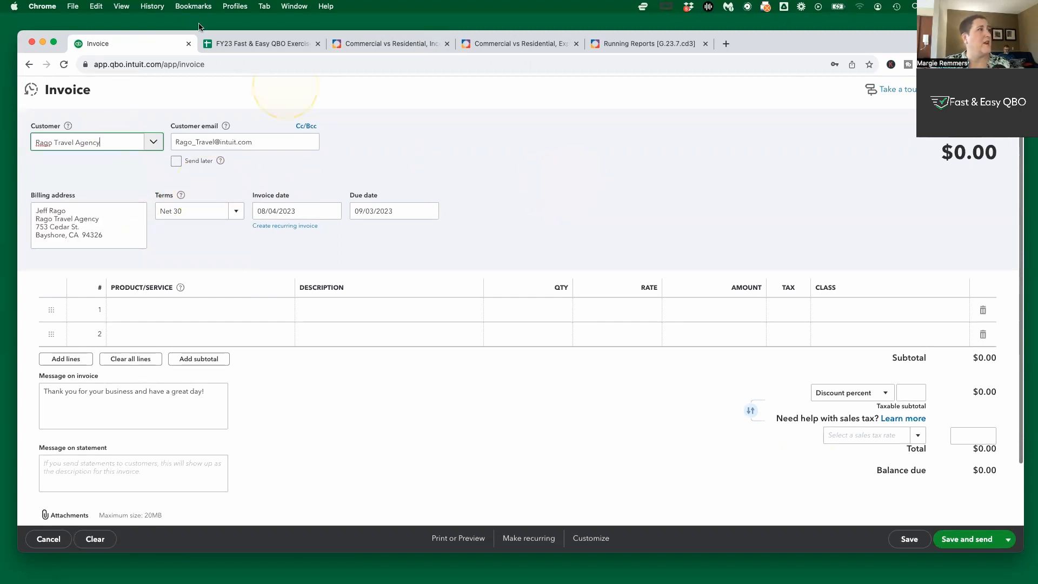
- Check the product in Step 17 of the exercise and add Rock Fountain as the invoice's first line item in QuickBooks
left_click(383, 44)
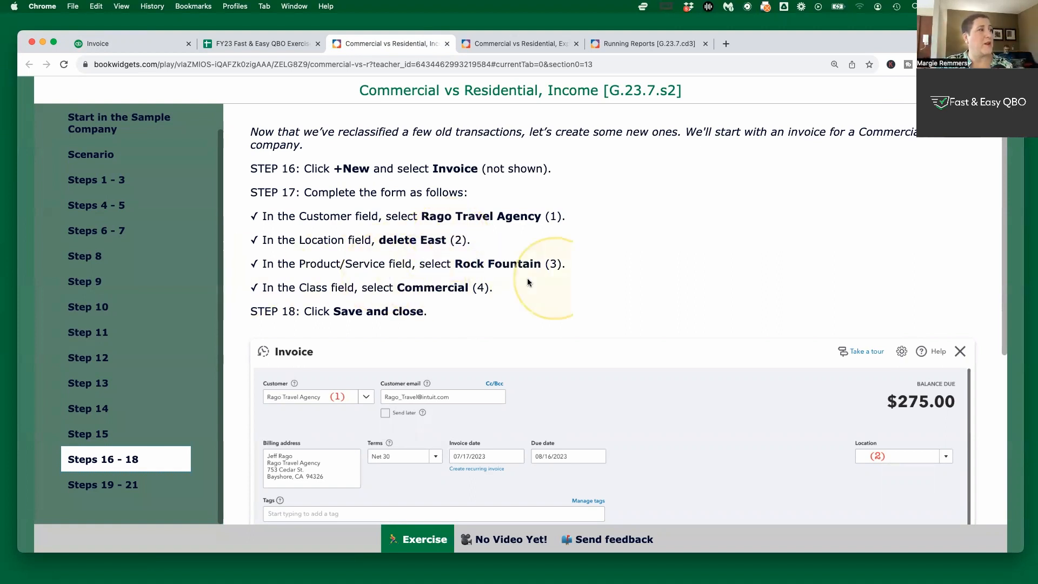
left_click(137, 42)
left_click(230, 313)
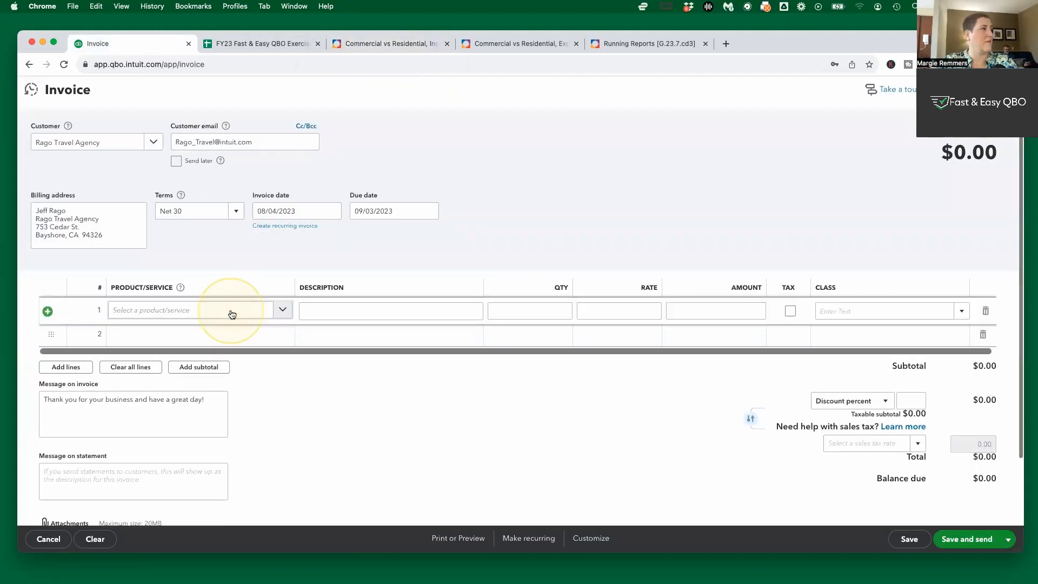
left_click(233, 315)
type("t")
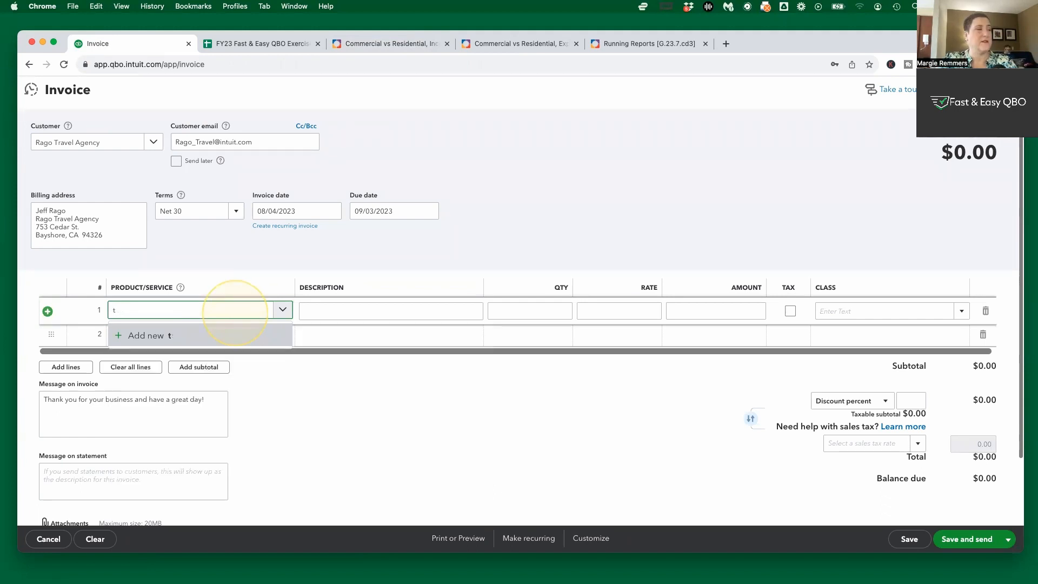
type("fou")
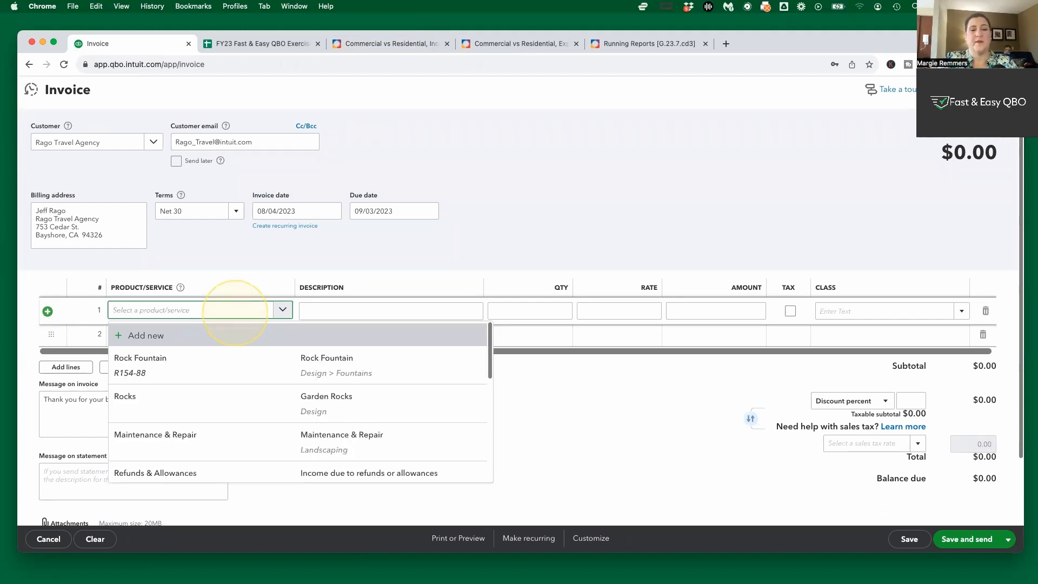
type("nt")
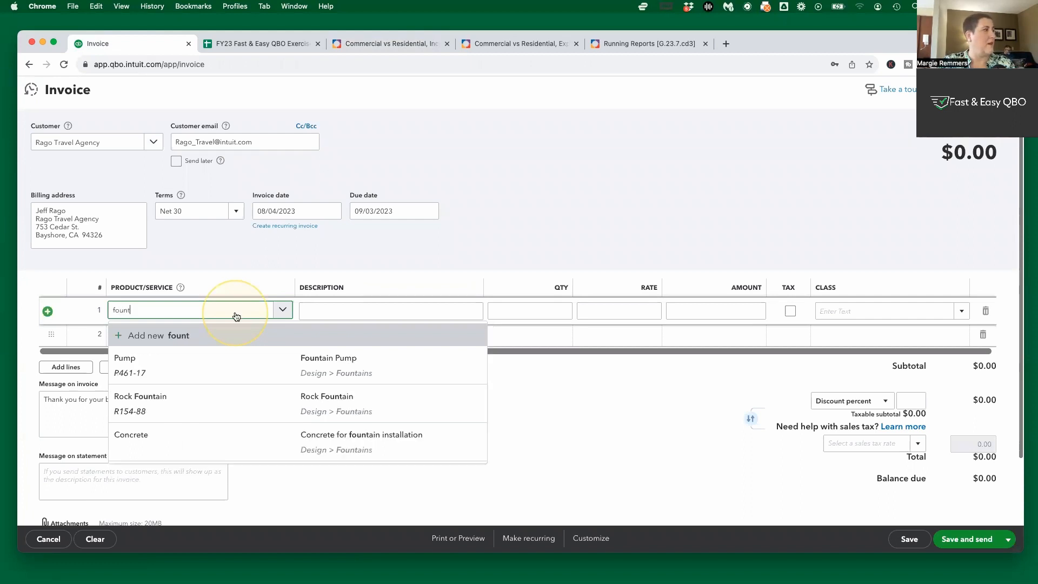
left_click(327, 400)
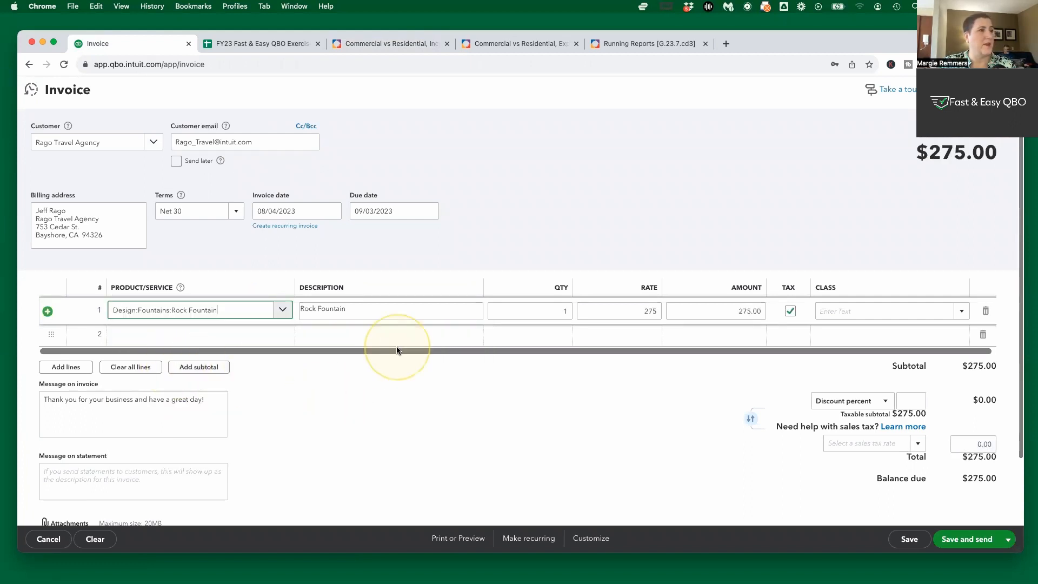
- Assign the Commercial class to the Rock Fountain line, then save and close the invoice as Step 18 instructs
left_click(964, 313)
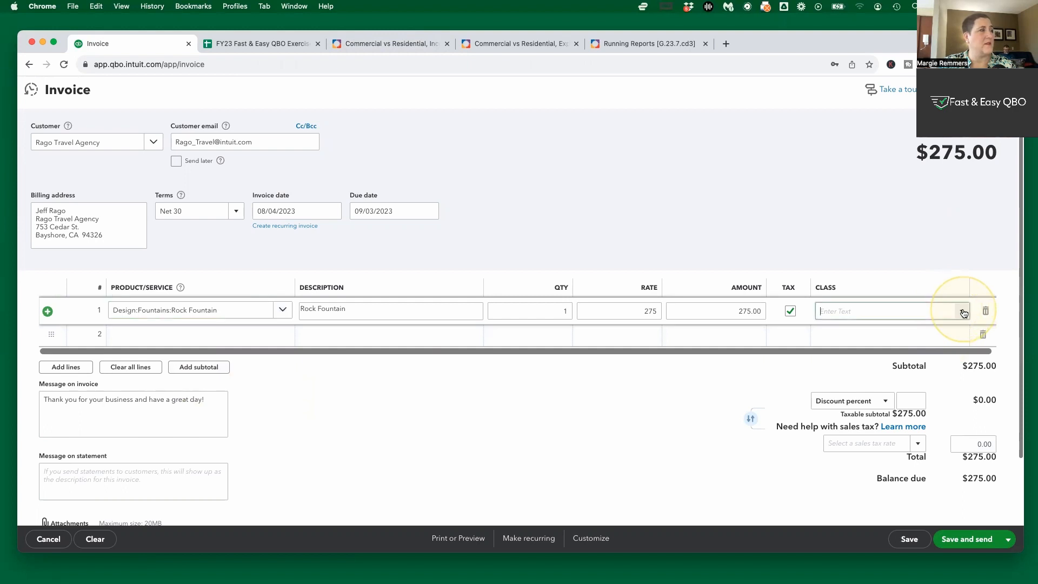
left_click(856, 348)
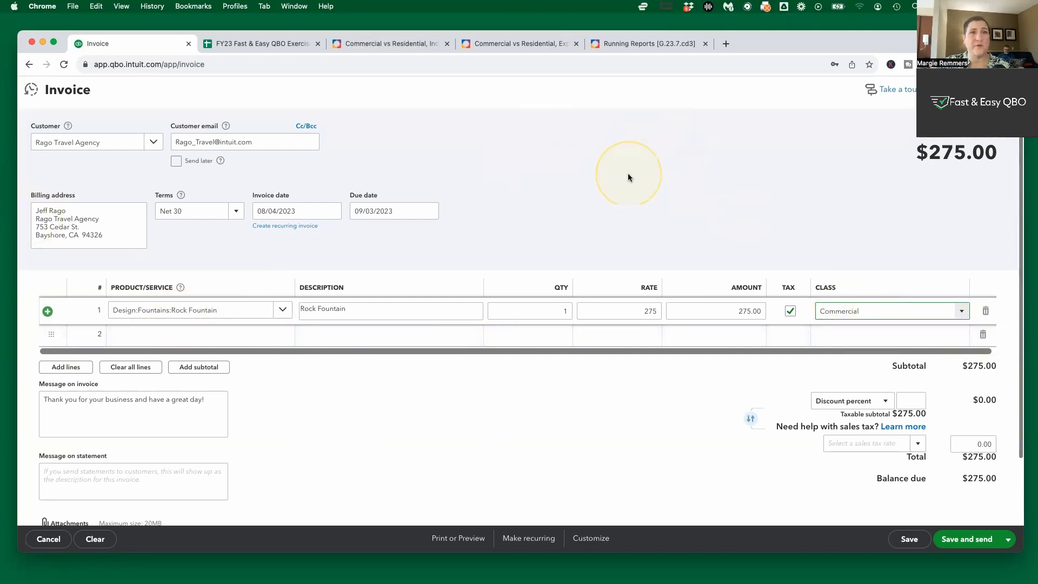
left_click(381, 45)
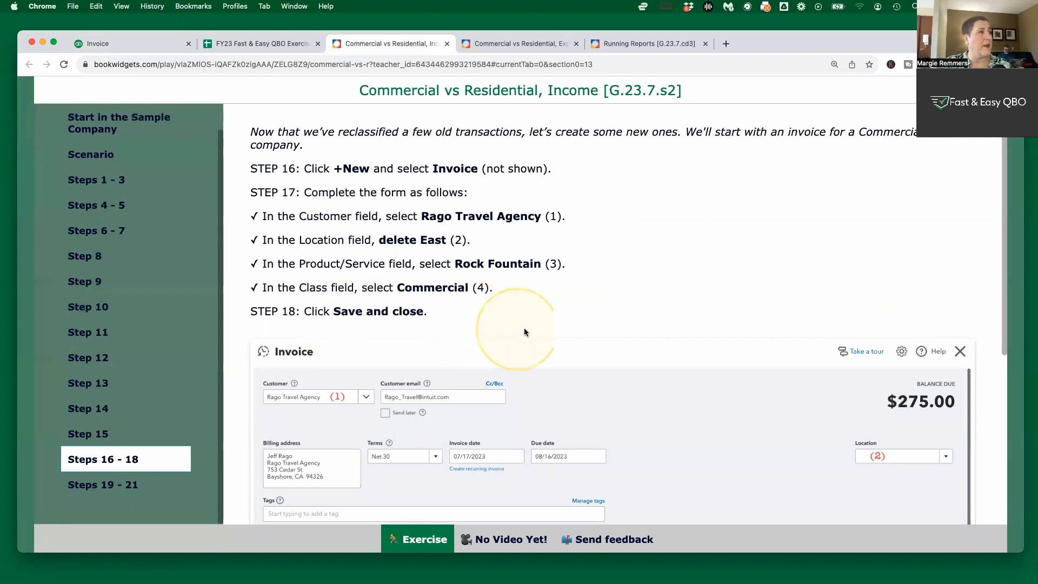
left_click(118, 43)
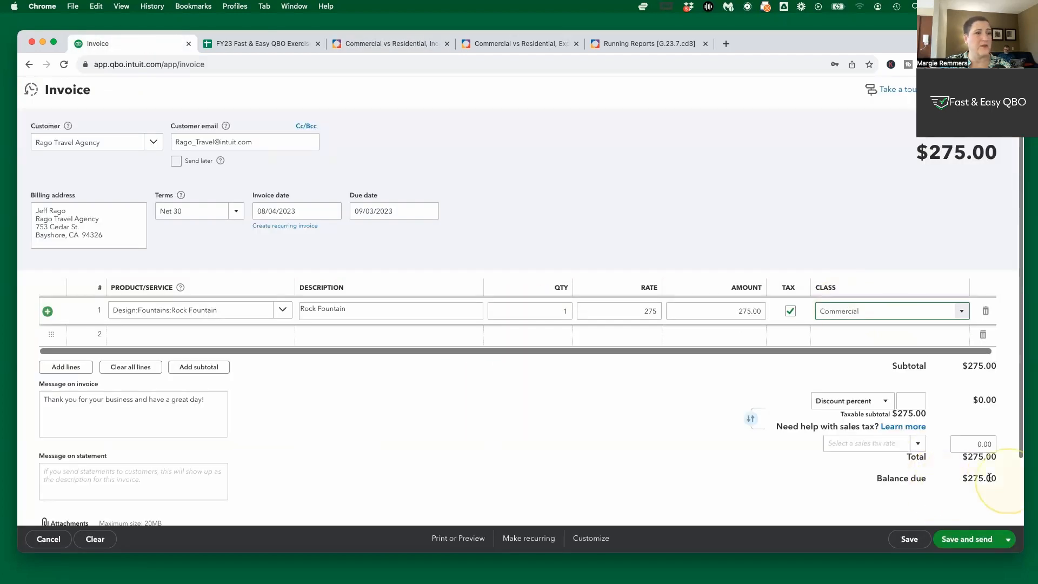
left_click(1009, 540)
left_click(956, 506)
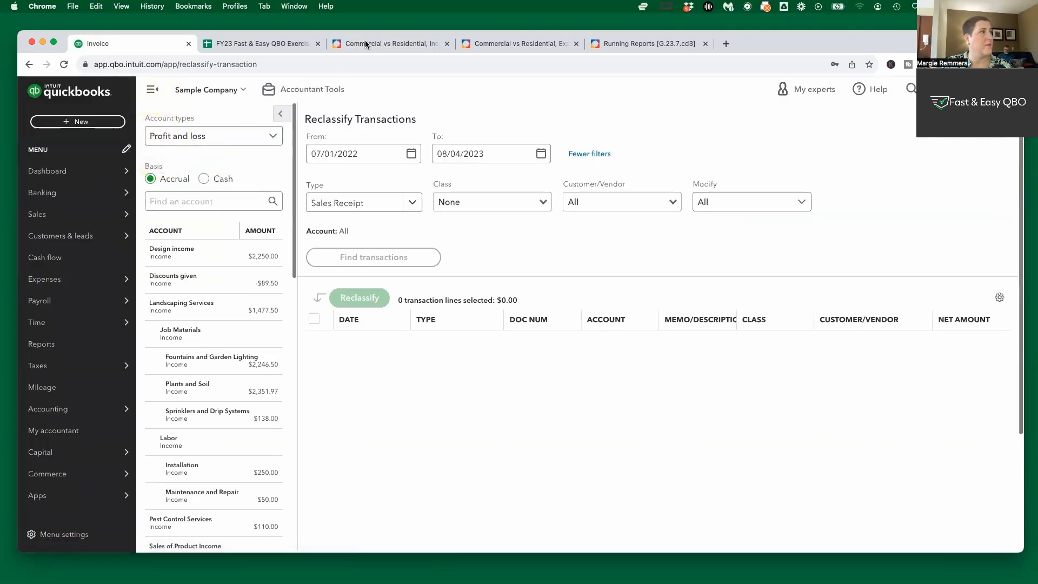
- Open Steps 19 - 21 of the exercise and start a new sales receipt in QuickBooks
left_click(368, 42)
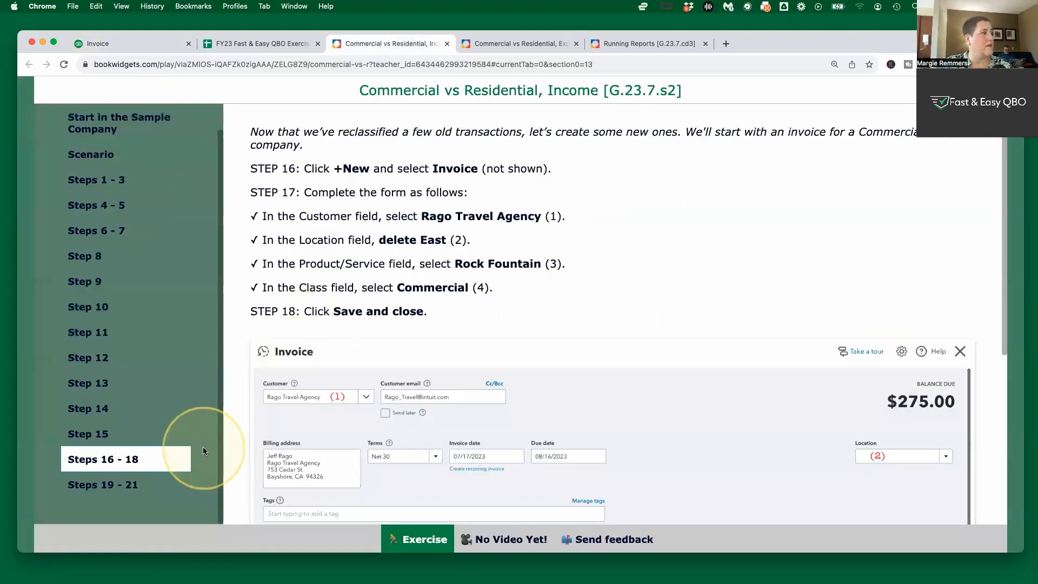
left_click(84, 485)
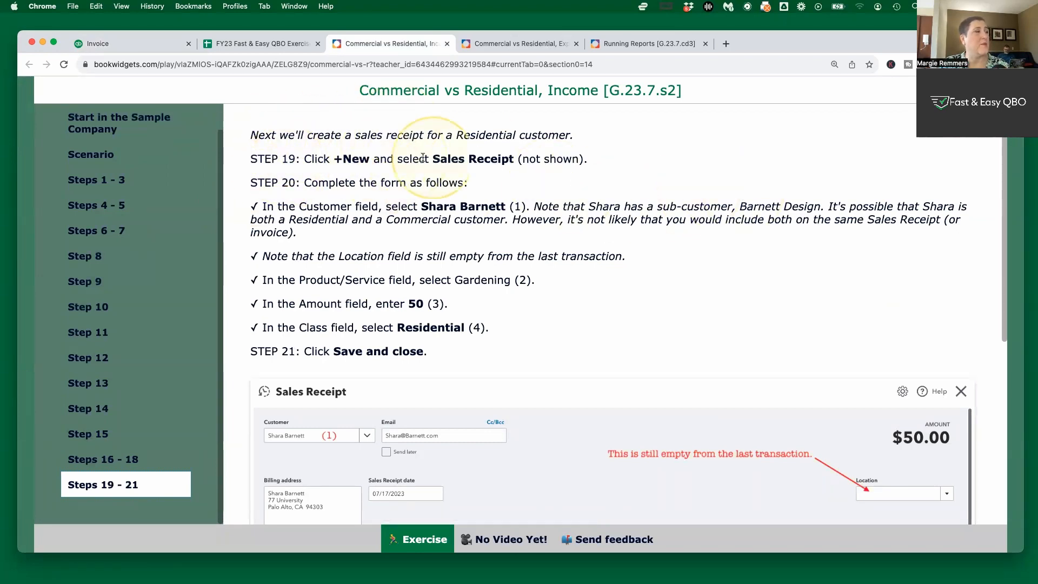
left_click(142, 42)
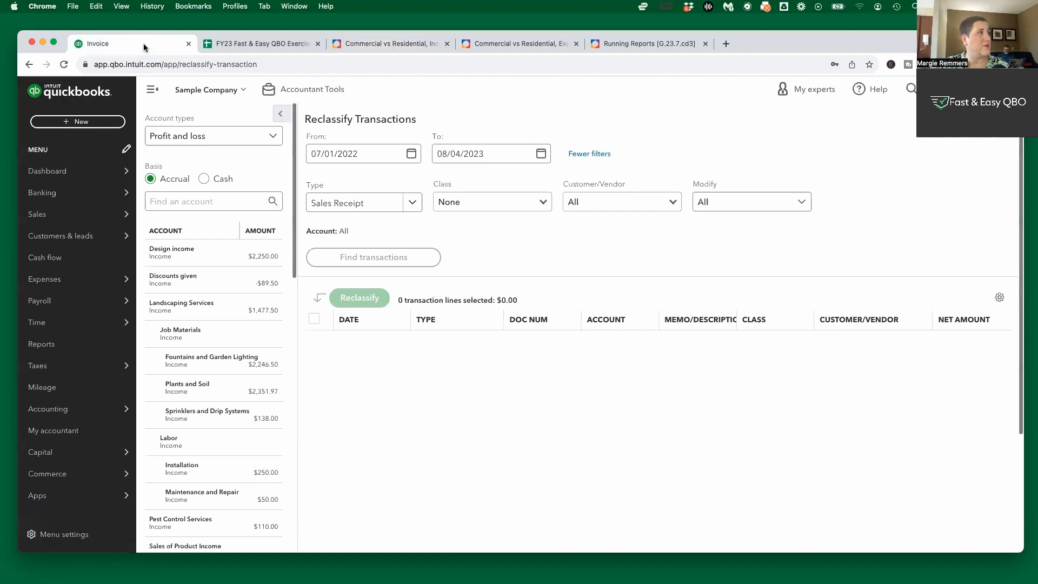
left_click(80, 123)
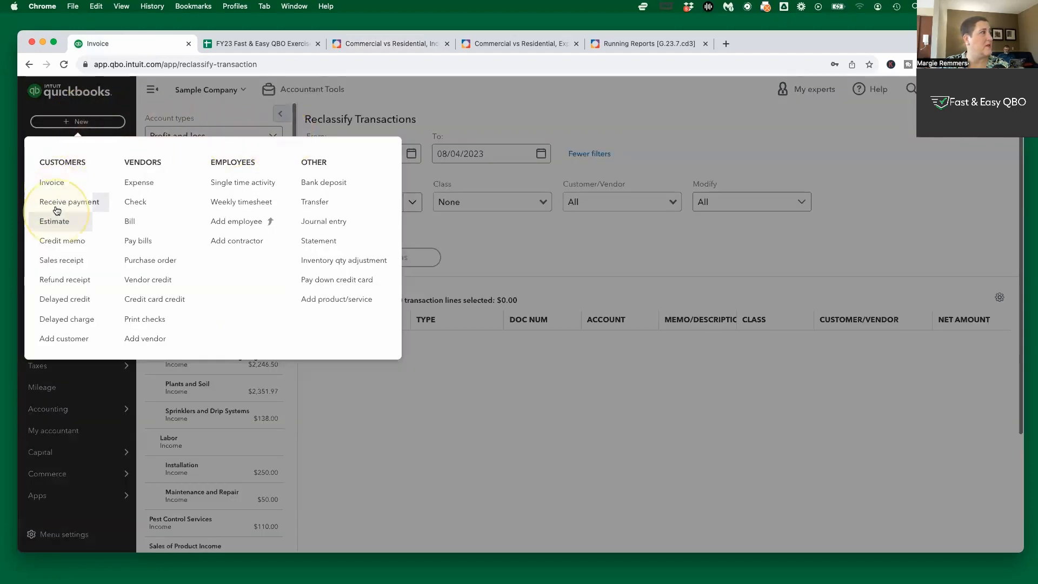
left_click(61, 260)
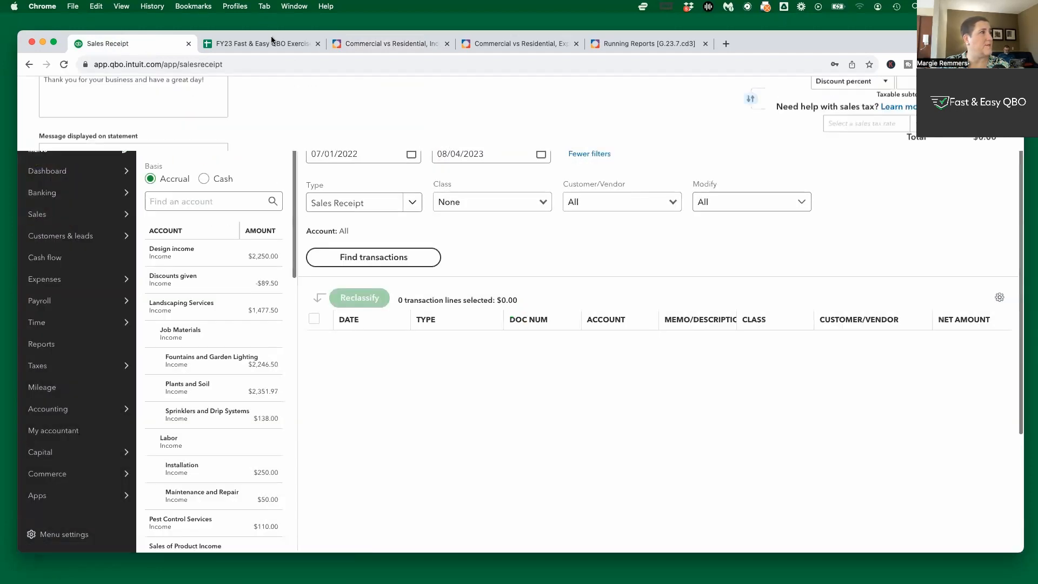
- Read Step 20 of the exercise and select the named residential parent customer, not the Barnett Design sub-customer, on the sales receipt
left_click(392, 43)
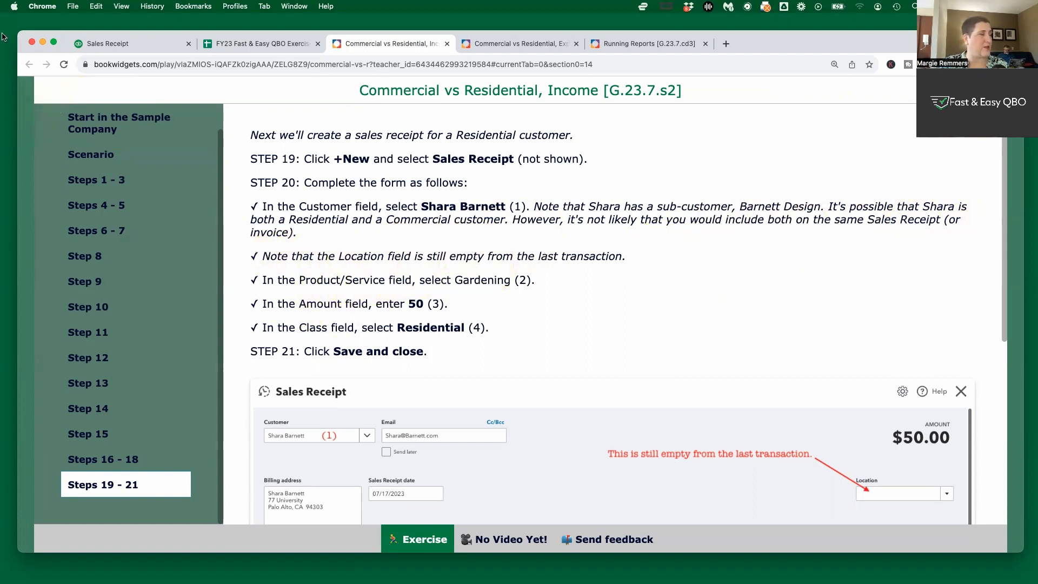
left_click(119, 43)
left_click(94, 144)
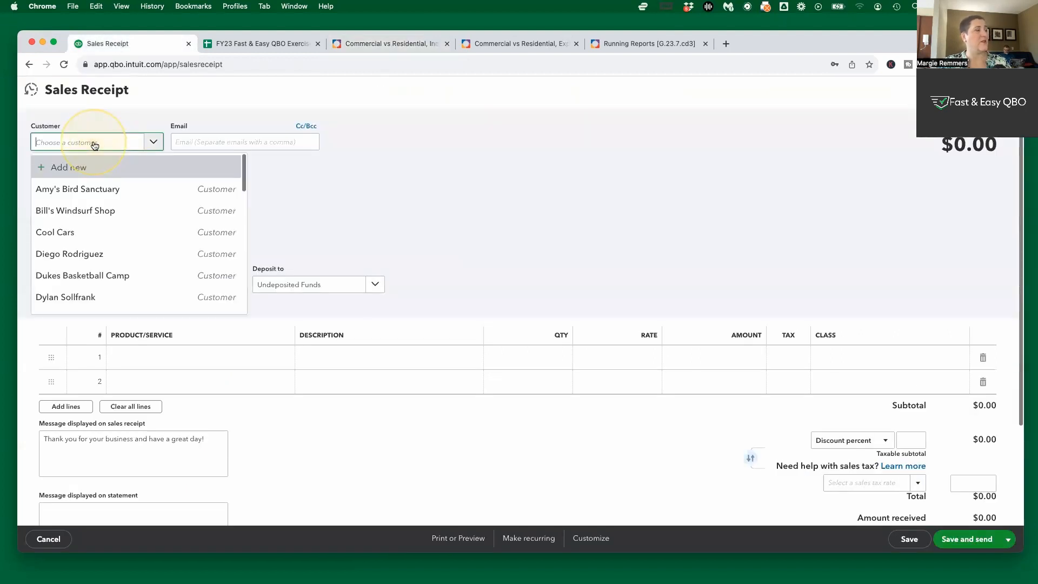
type("shar")
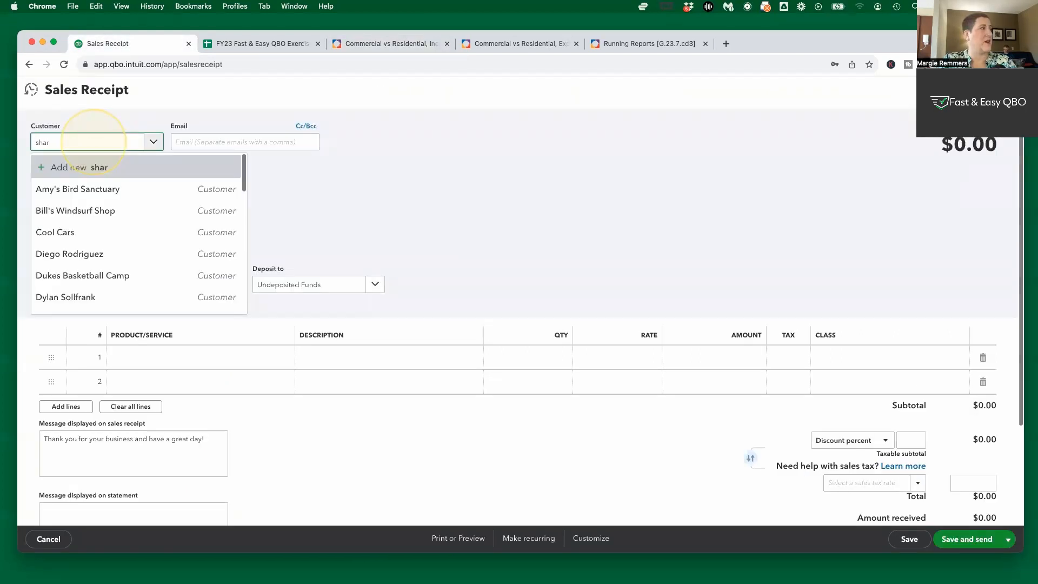
type("a")
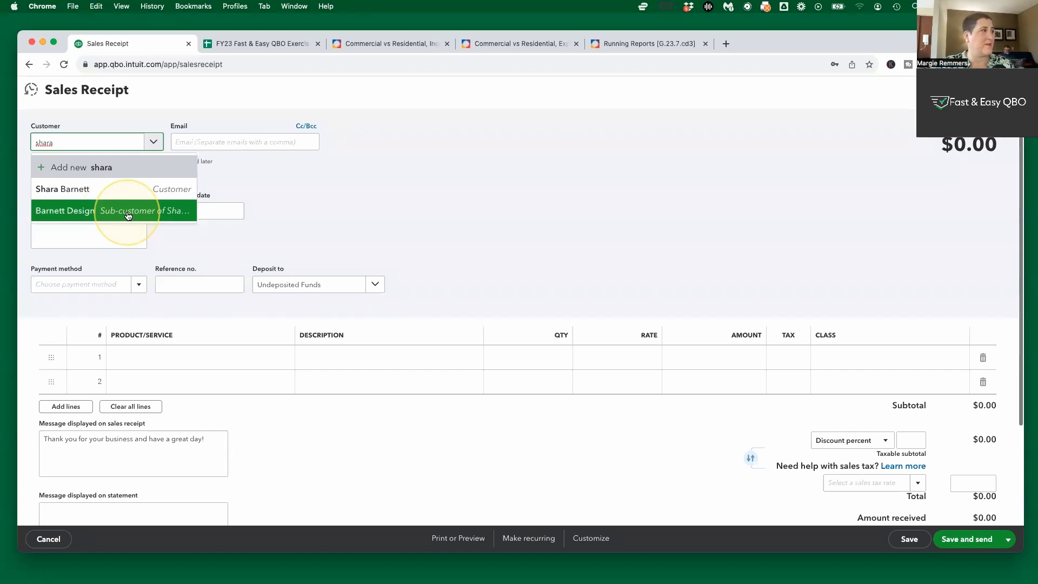
left_click(70, 189)
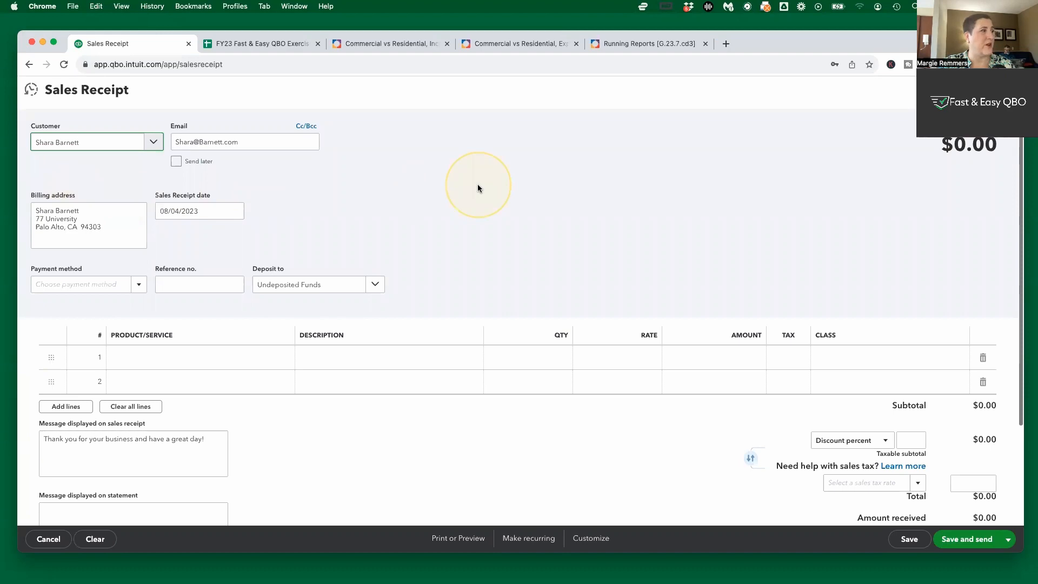
- Add Gardening as the first line item of the sales receipt in QuickBooks and return to Step 20 for the remaining line details
left_click(386, 43)
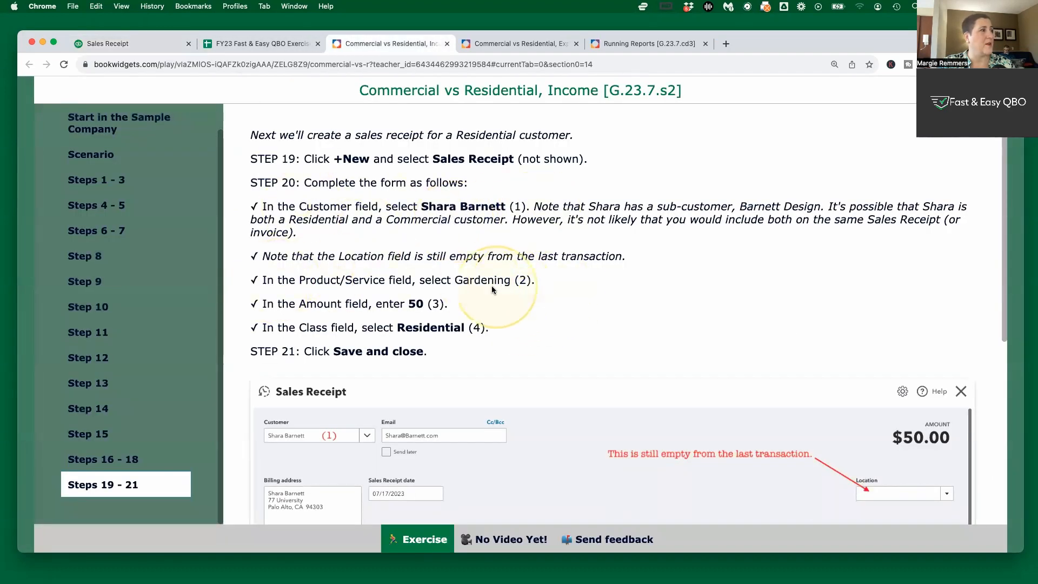
left_click(121, 42)
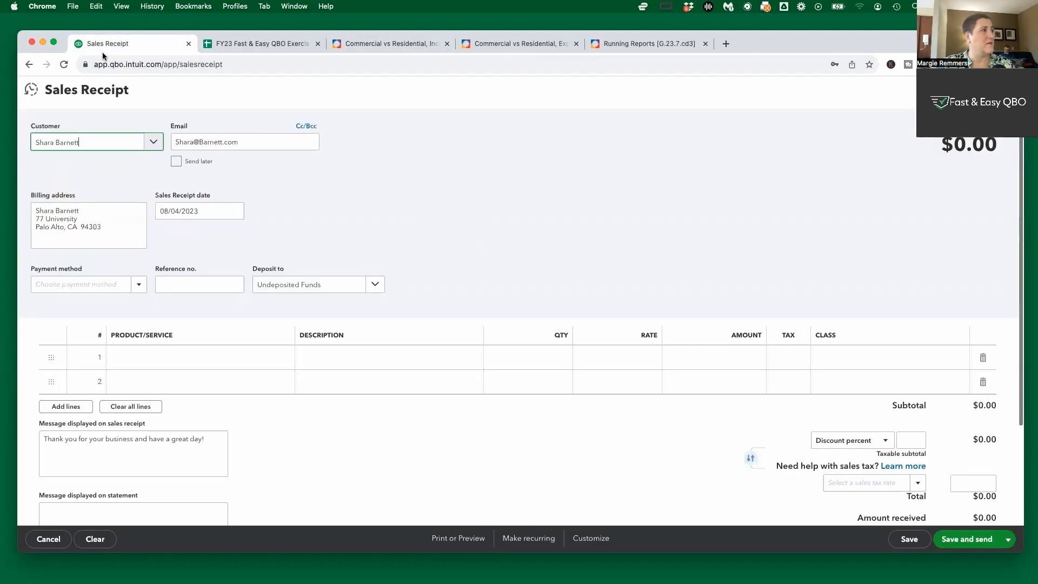
left_click(187, 358)
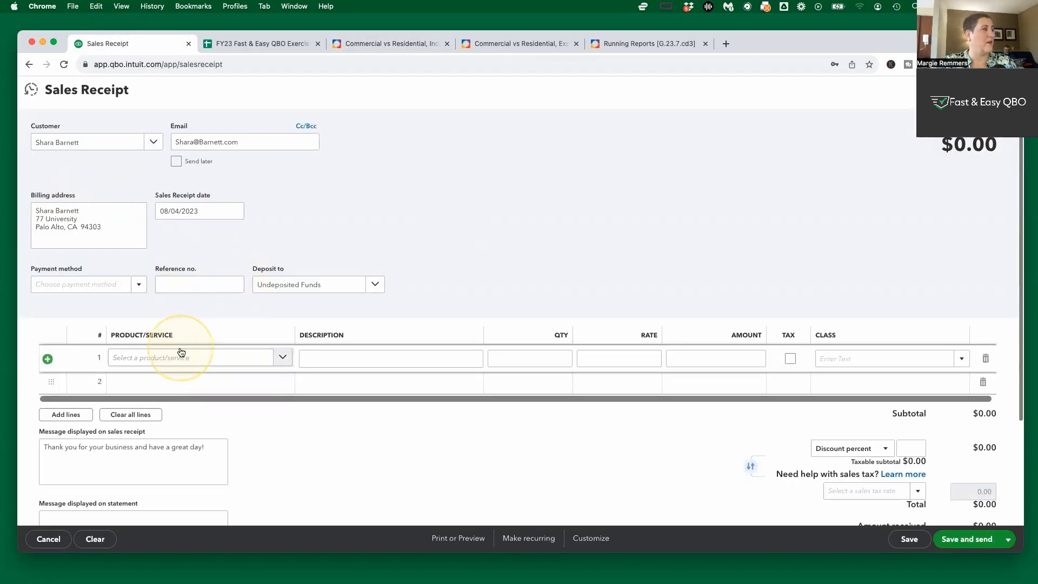
left_click(184, 356)
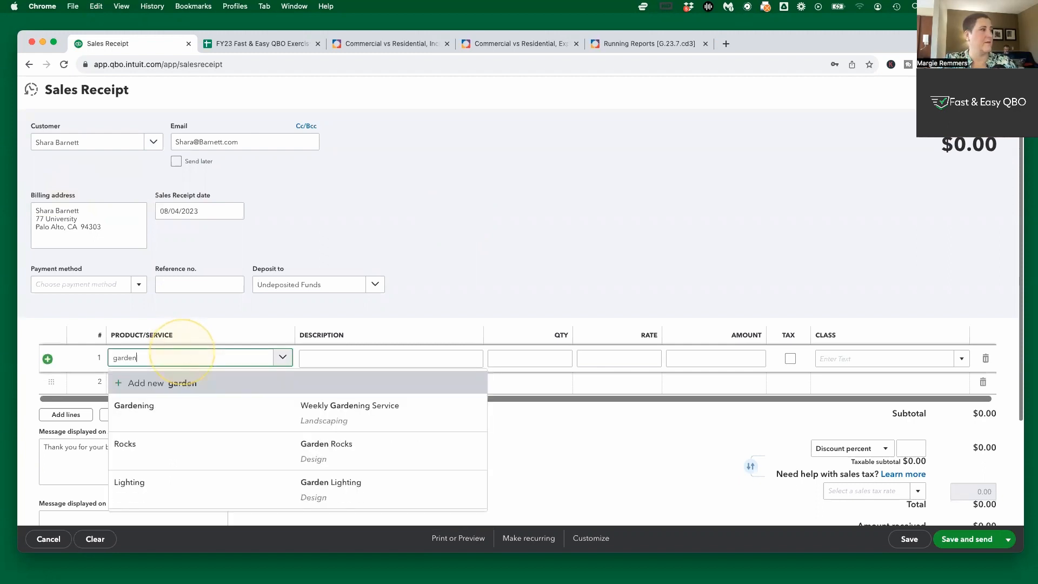
left_click(307, 403)
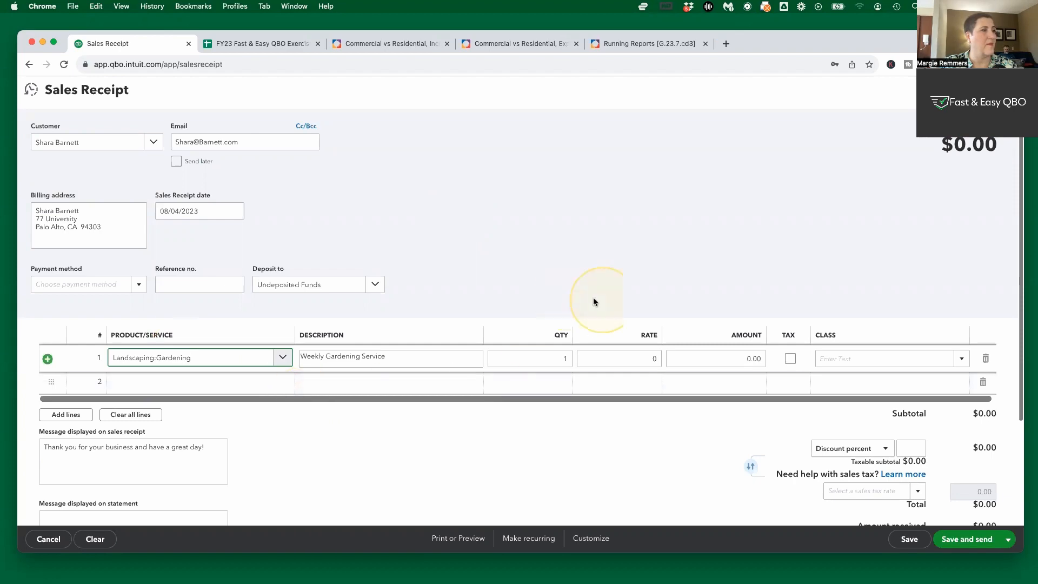
left_click(395, 46)
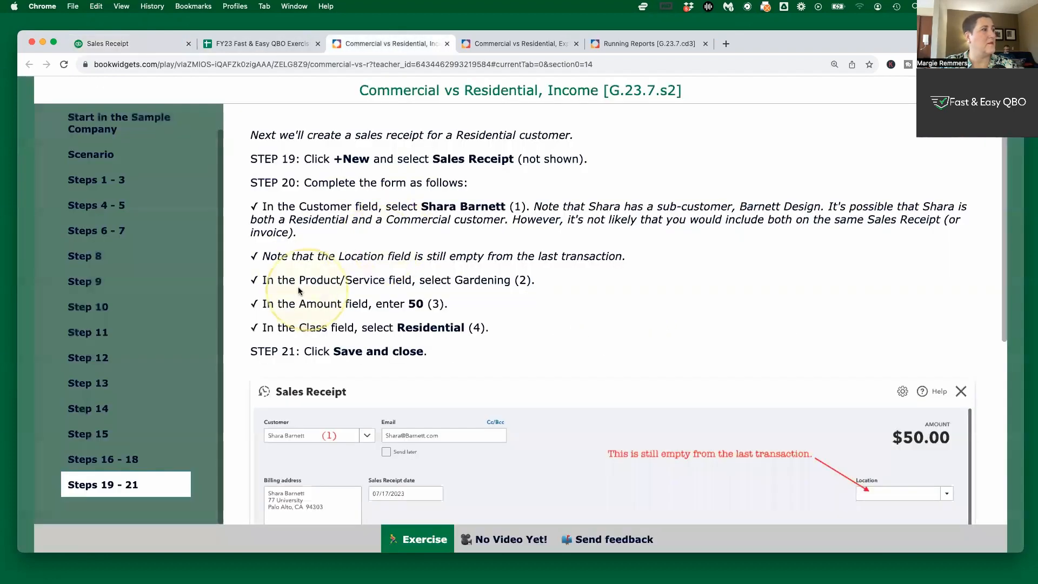
- In QuickBooks, set the amount of the Gardening line on the sales receipt to 50
left_click(115, 43)
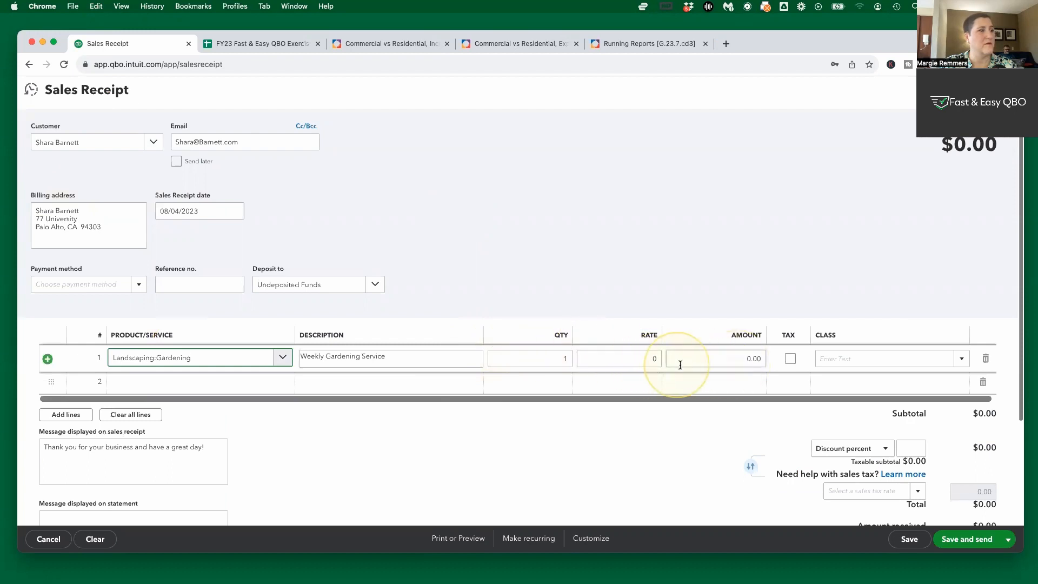
left_click(751, 360)
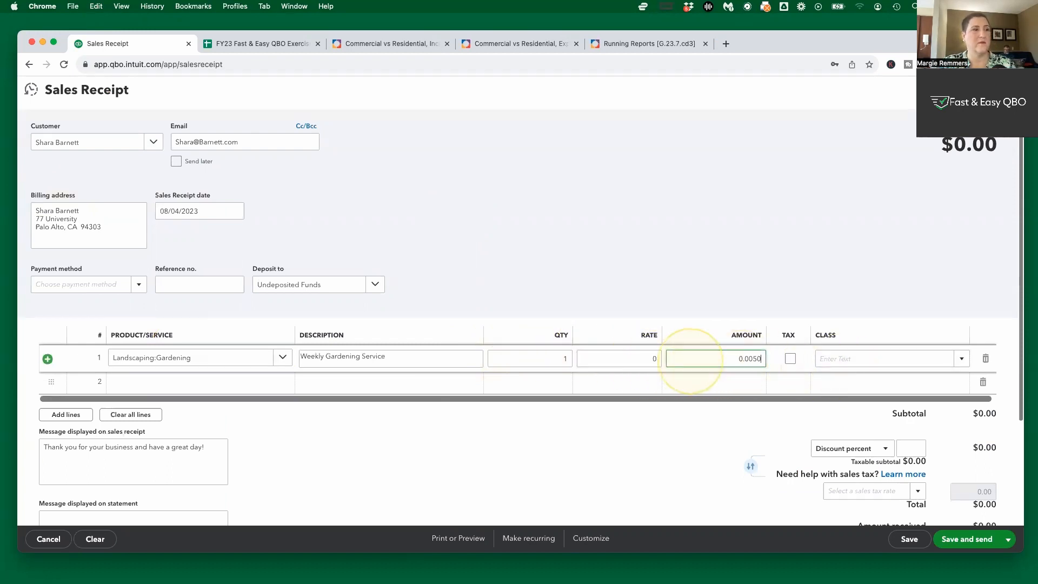
type("5")
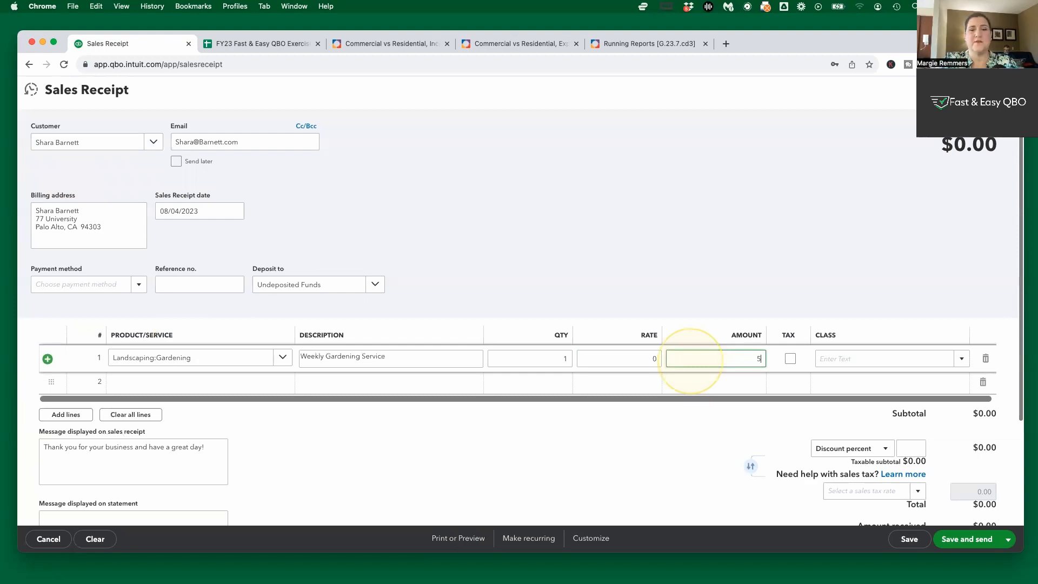
type("0")
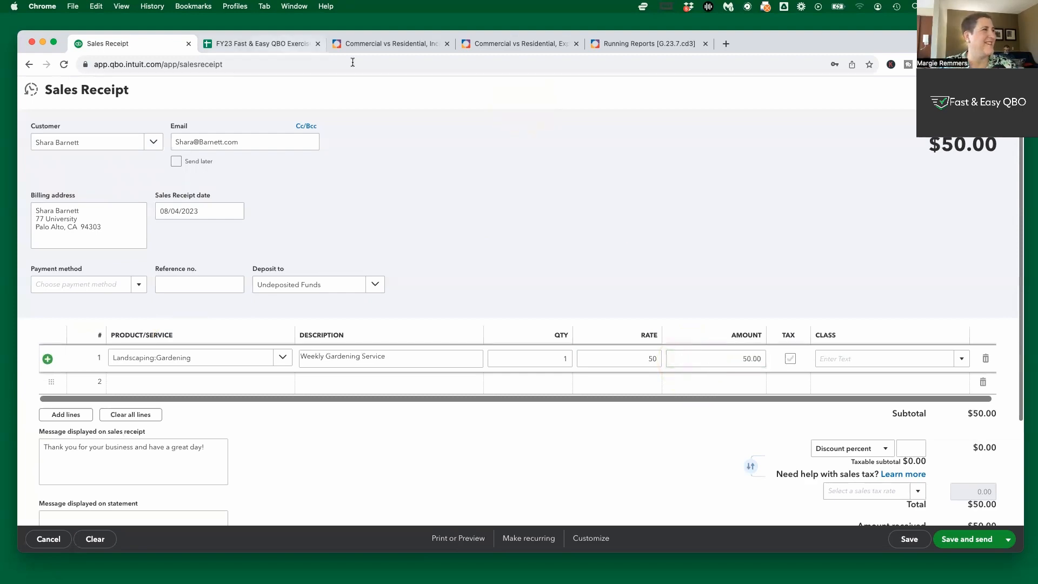
- Check Step 20 for the class instruction and assign the Residential class to the Gardening line in QuickBooks
left_click(403, 46)
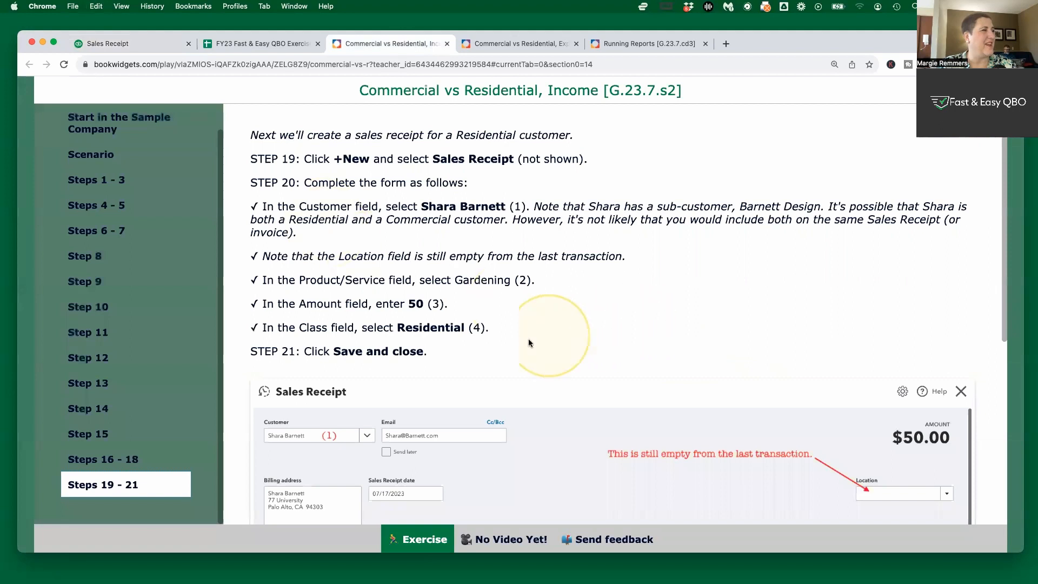
left_click(111, 45)
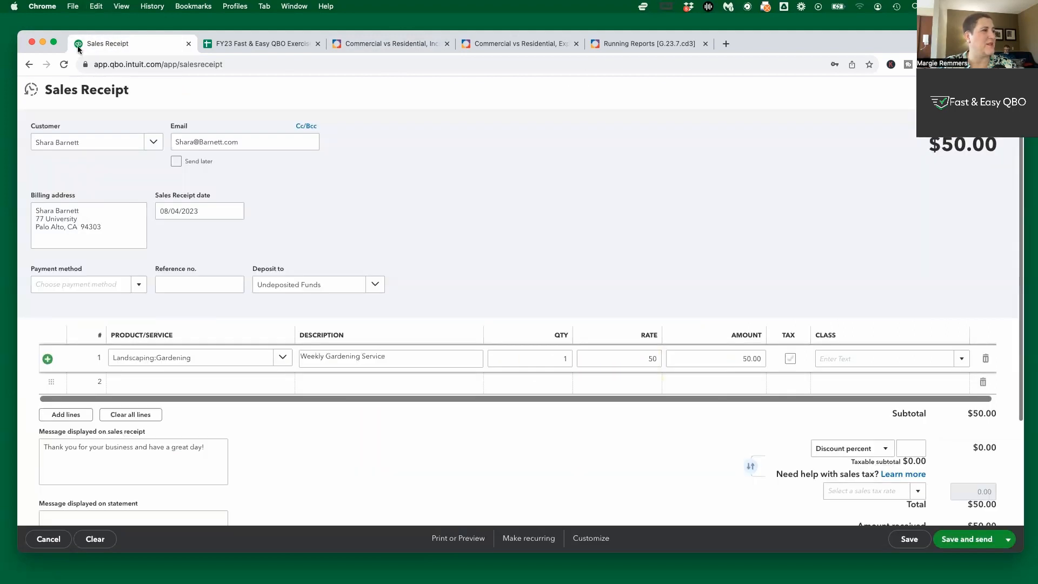
left_click(888, 365)
type("Residential")
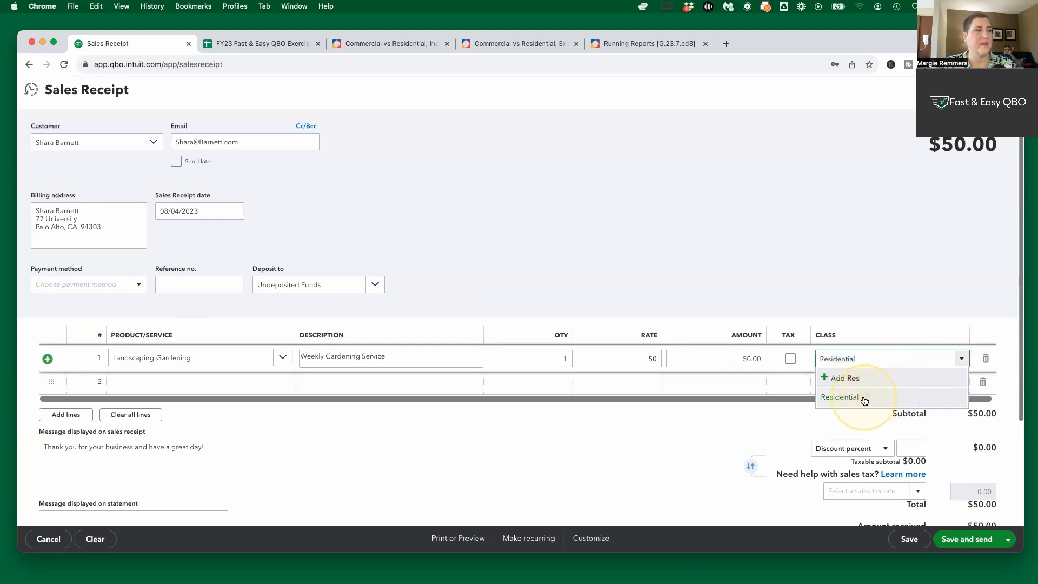
left_click(864, 399)
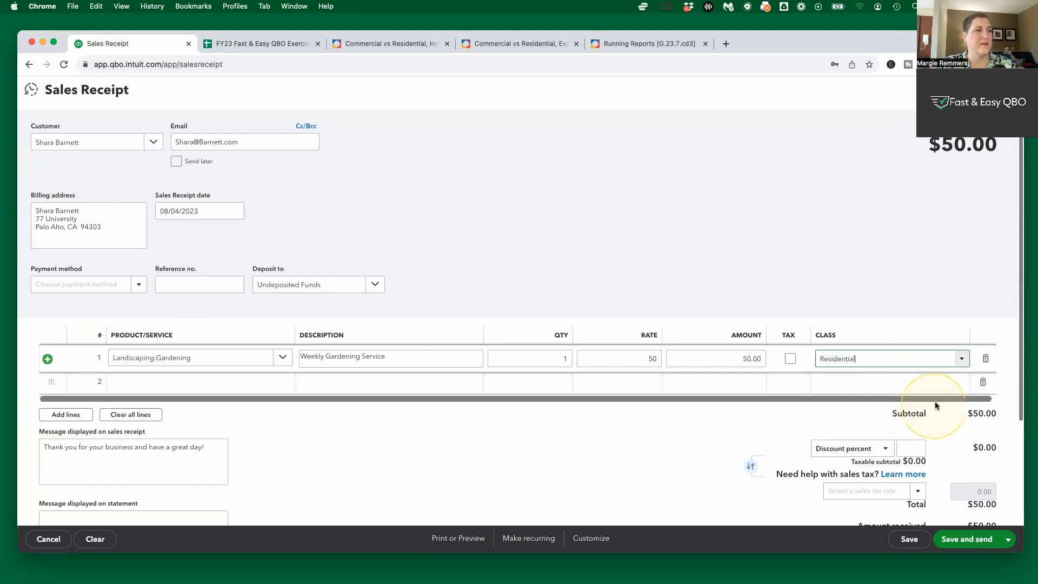
left_click(917, 274)
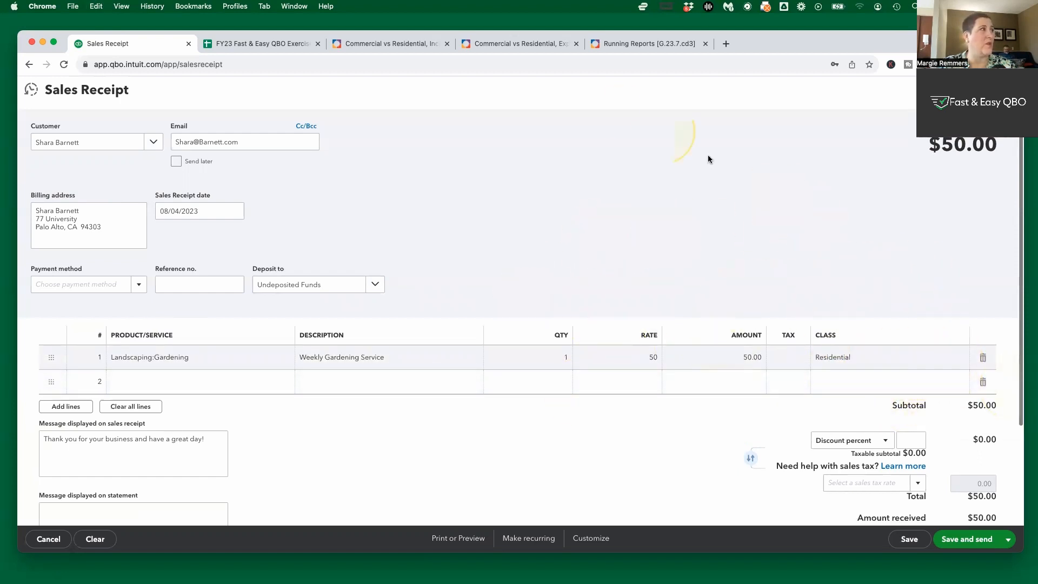
- Read Step 21 of the exercise, then save and close the sales receipt in QuickBooks
left_click(378, 42)
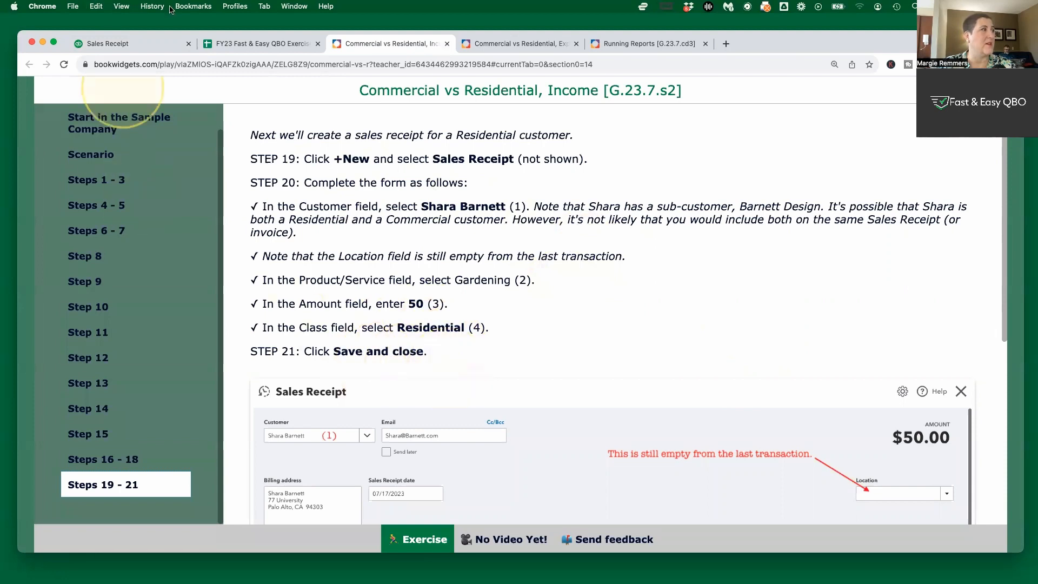
left_click(110, 43)
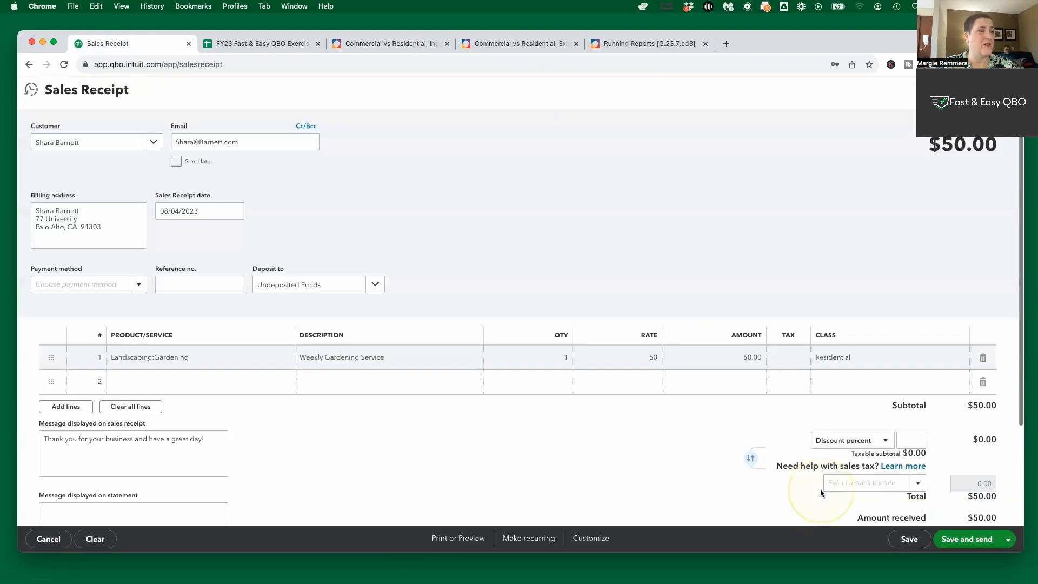
left_click(1008, 539)
left_click(953, 513)
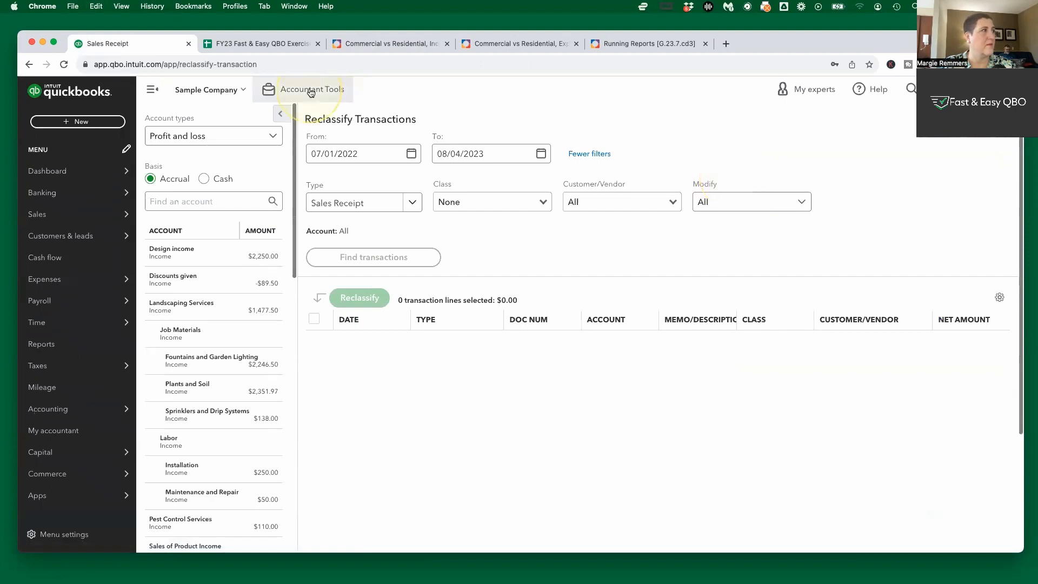
- Return to the Income exercise and review the rest of Steps 19 - 21, including the illustrated sales receipt
left_click(383, 47)
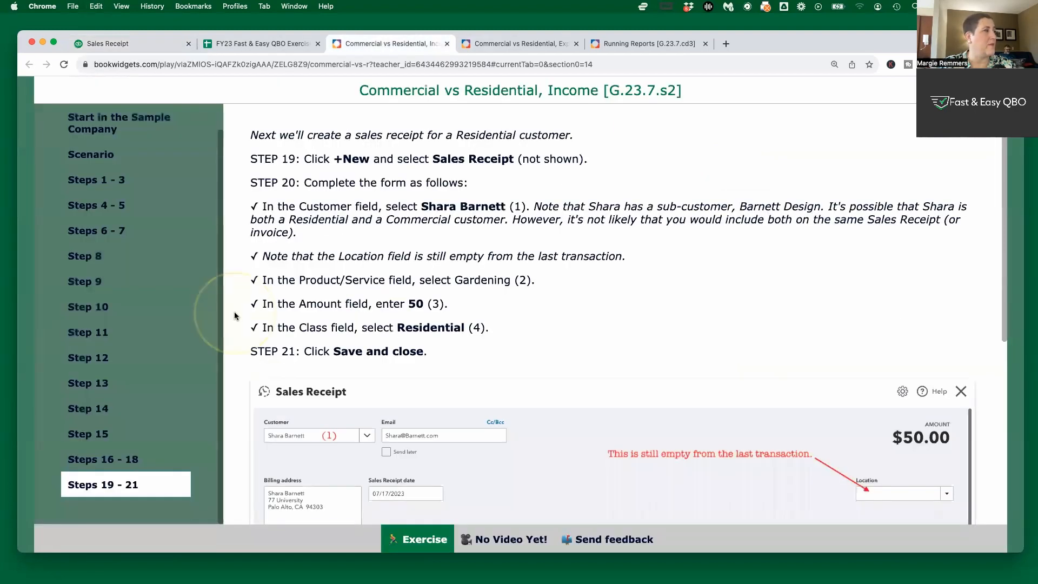
scroll(492, 334, "down", 4)
scroll(491, 334, "down", 10)
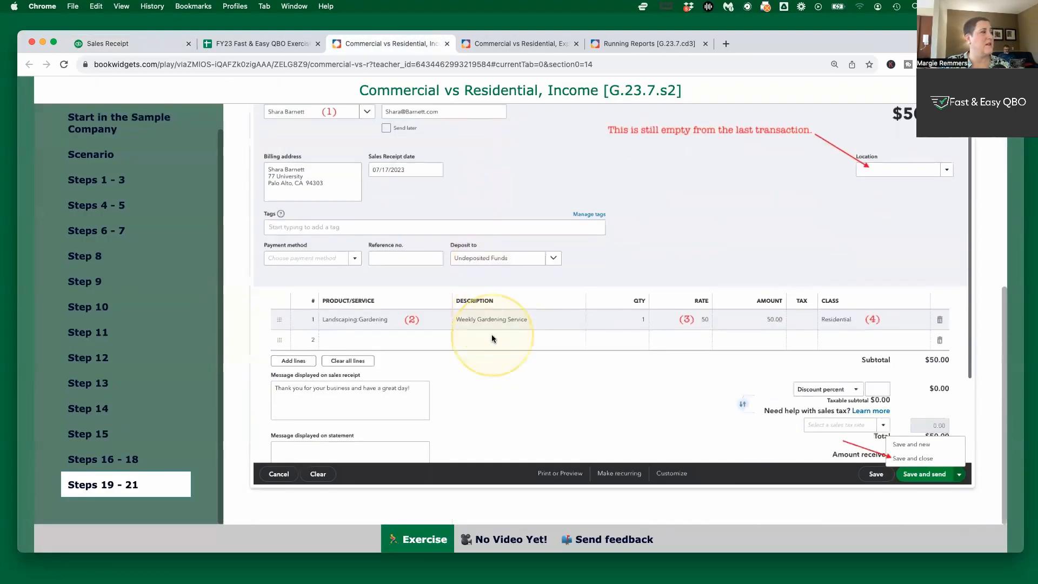
scroll(492, 334, "up", 14)
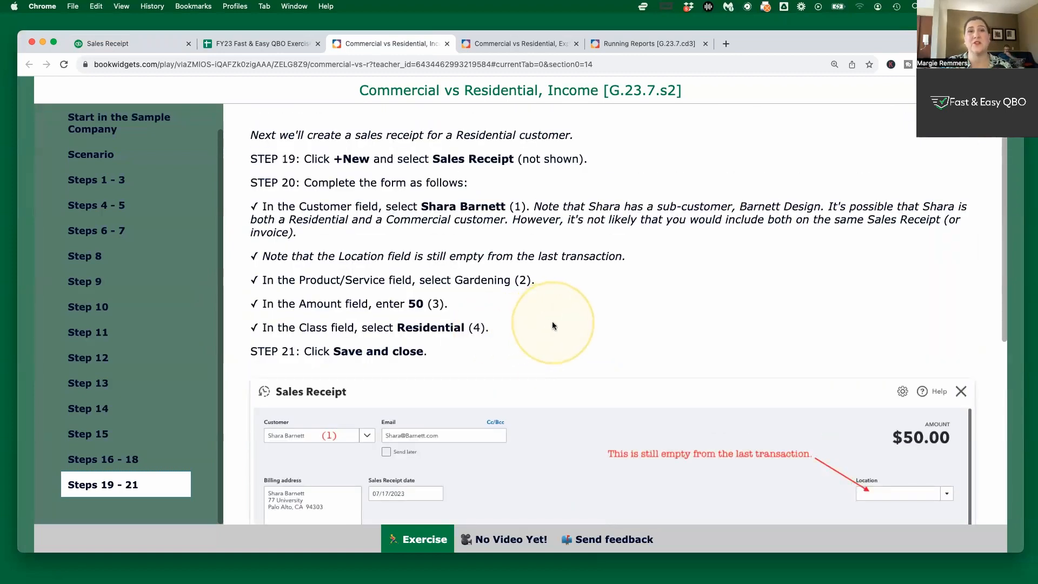
- Switch to the Commercial vs Residential, Expense exercise and read its introduction and Scenario
left_click(531, 43)
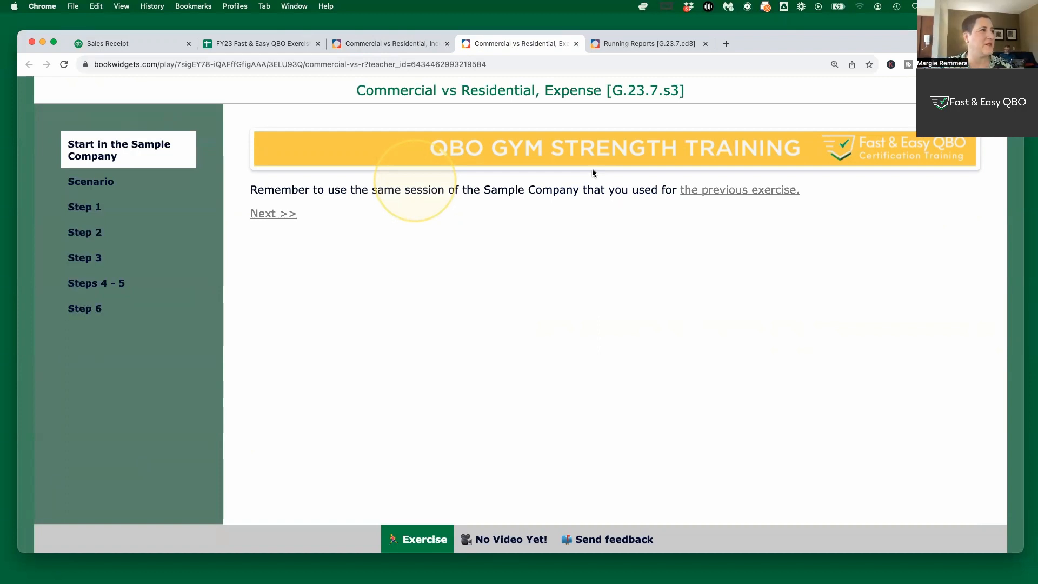
left_click(622, 219)
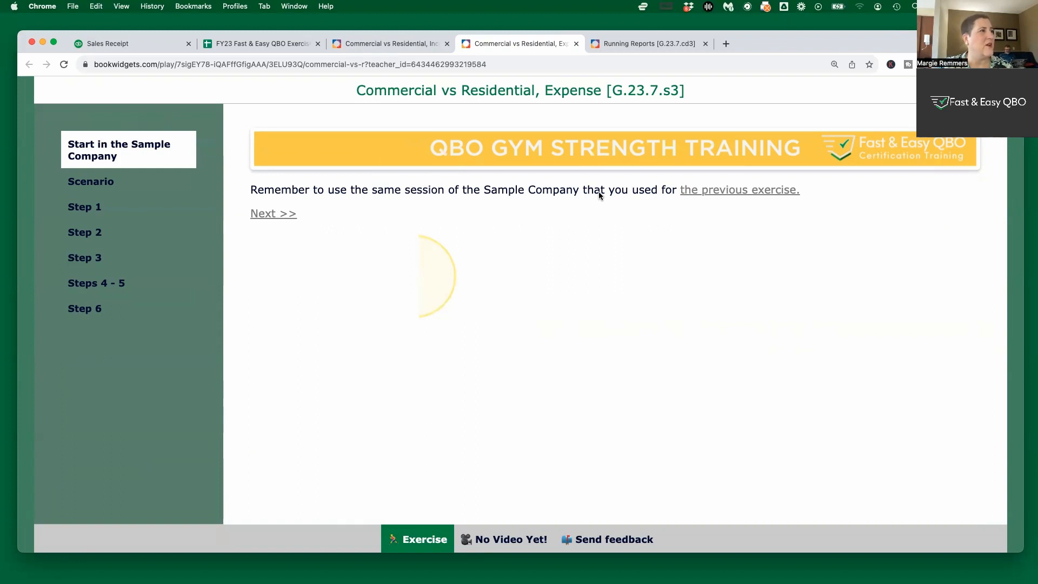
left_click(621, 185)
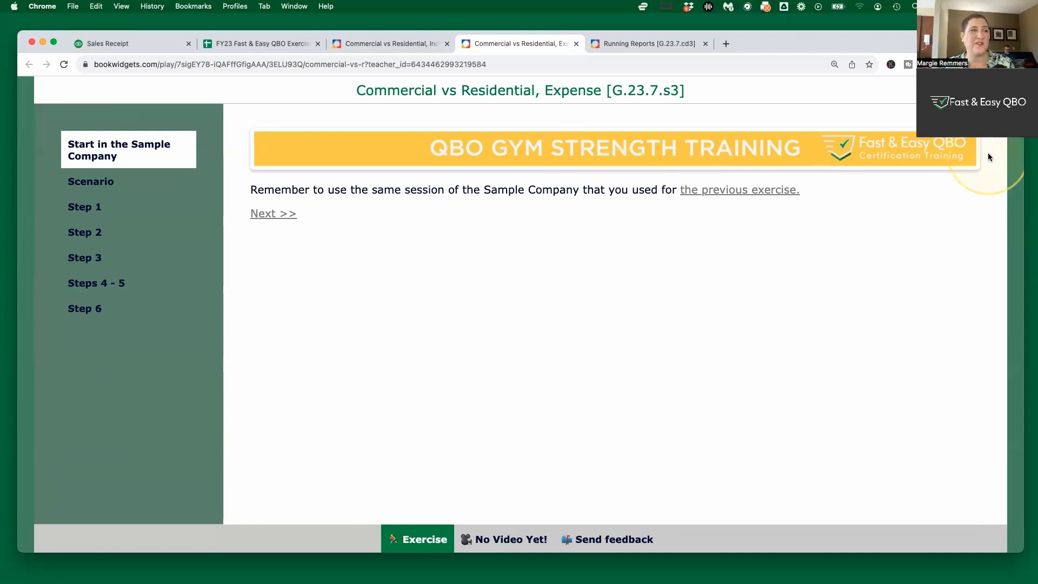
left_click(95, 181)
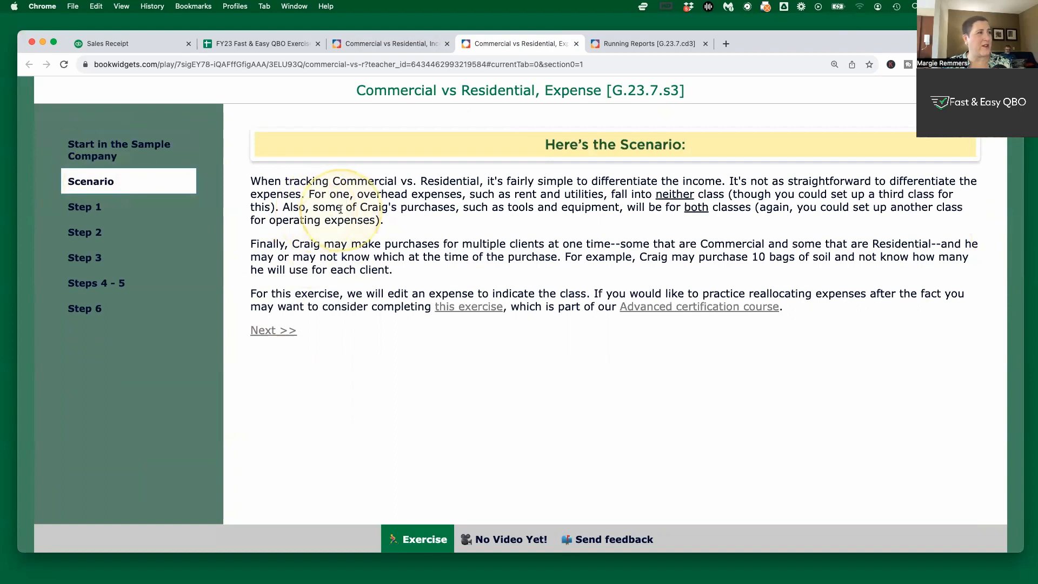
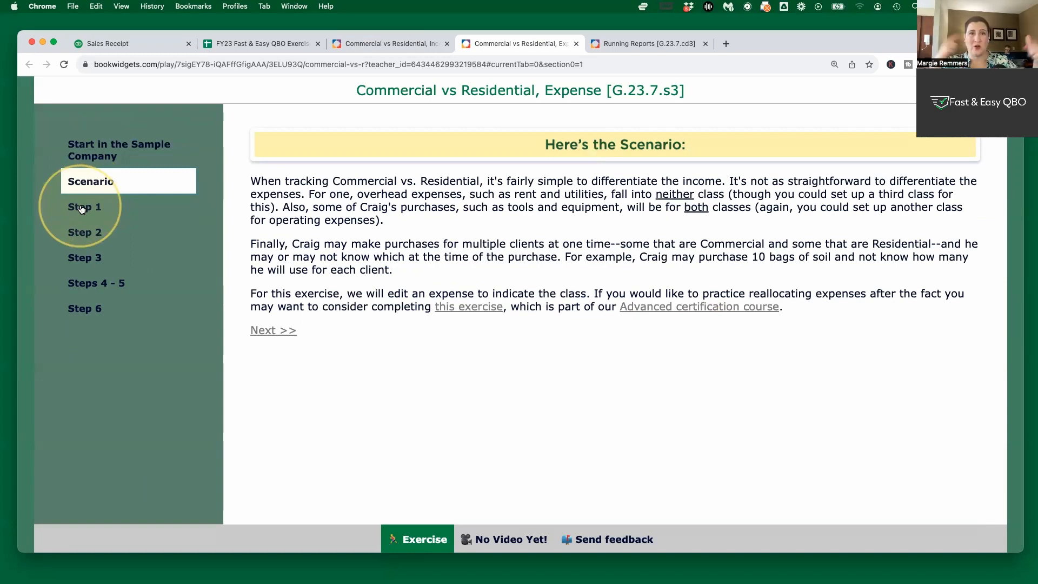
- Read Step 1 of the Expense exercise and open the Vendors list under Expenses in QuickBooks
left_click(81, 207)
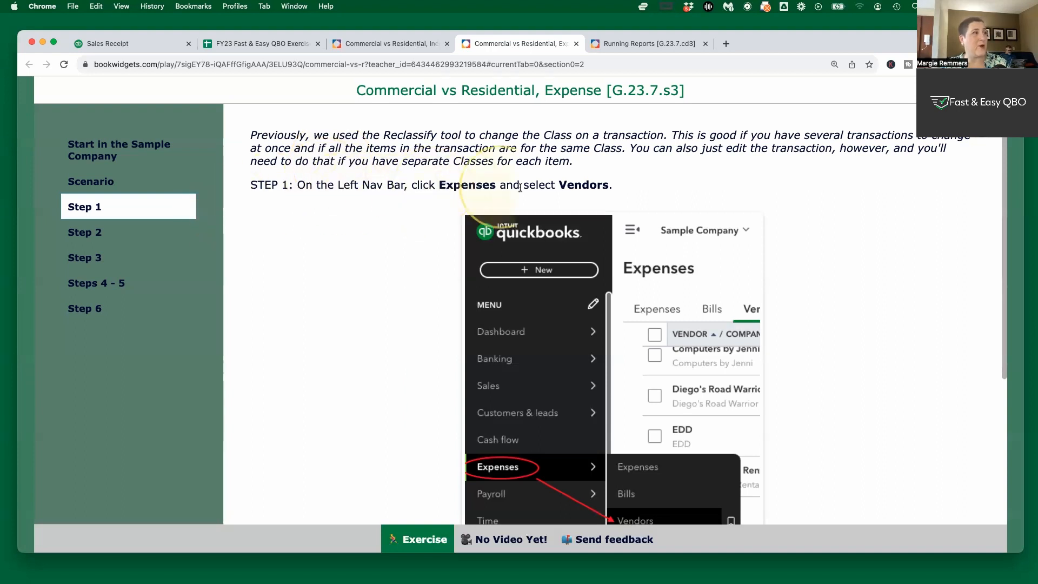
left_click(138, 41)
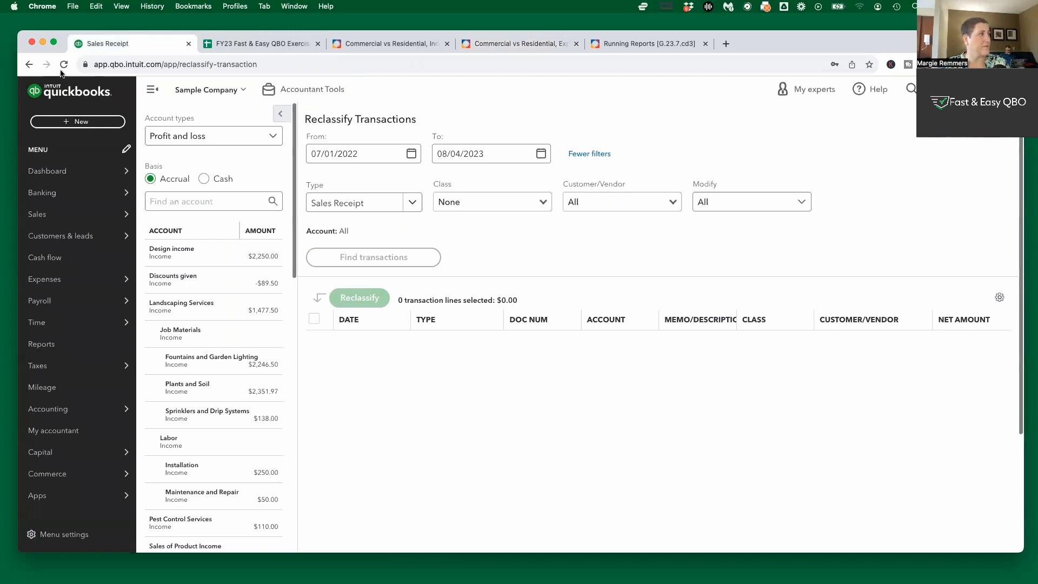
mouse_move(69, 279)
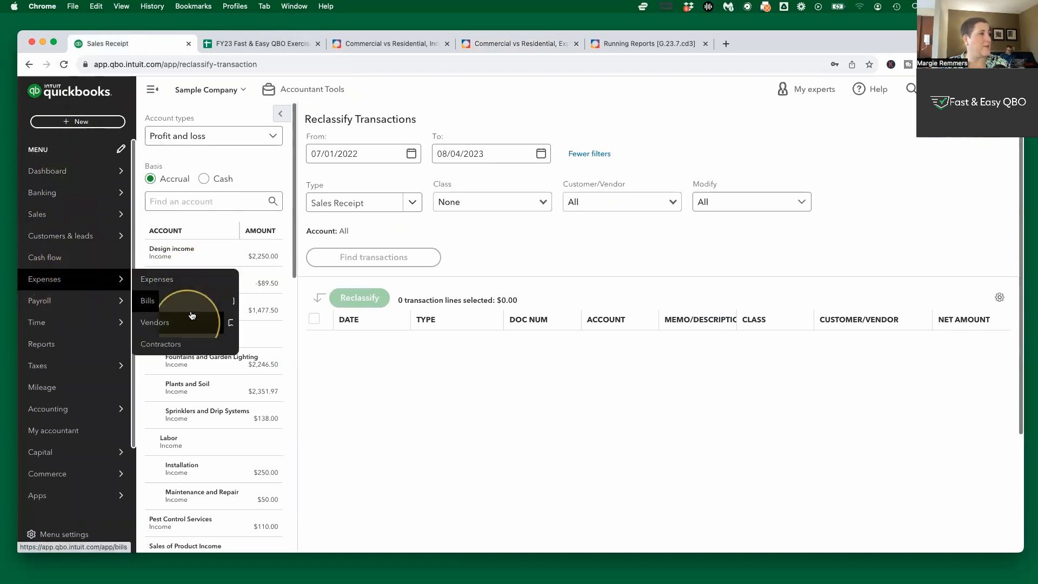
left_click(155, 325)
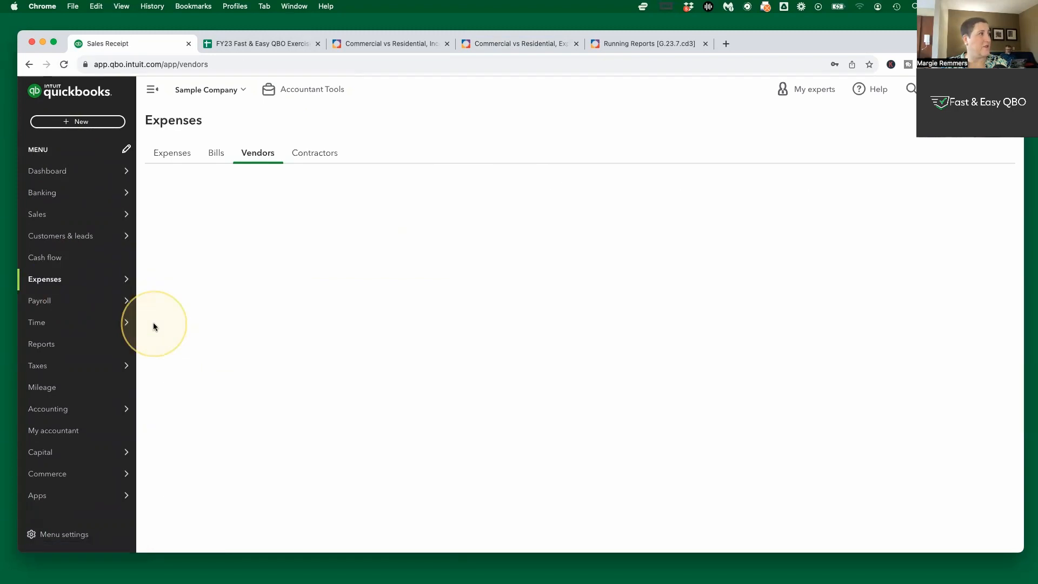
- Close the finished Income exercise and open Step 2 of the Expense exercise
left_click(408, 43)
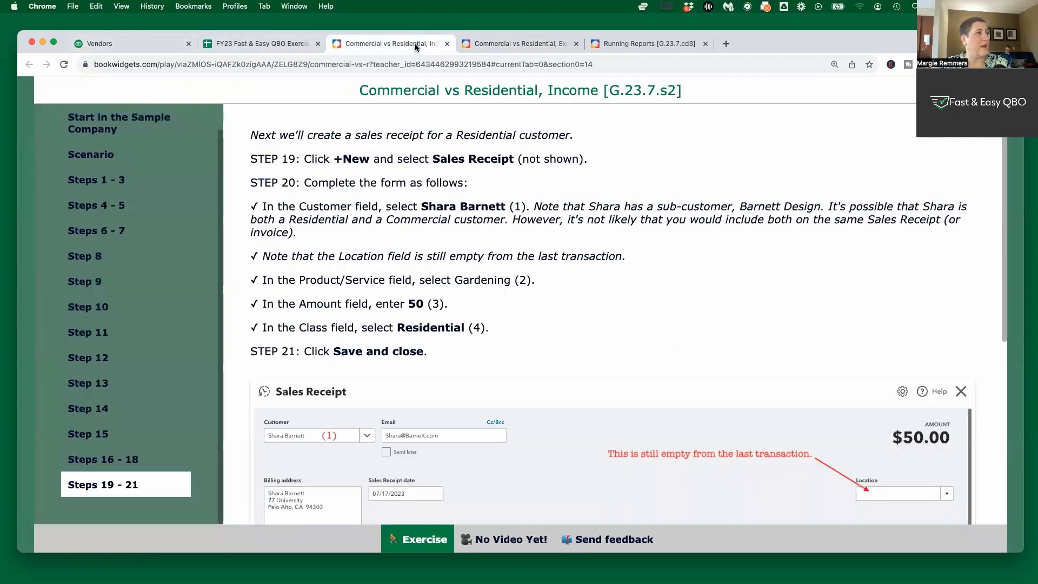
left_click(447, 44)
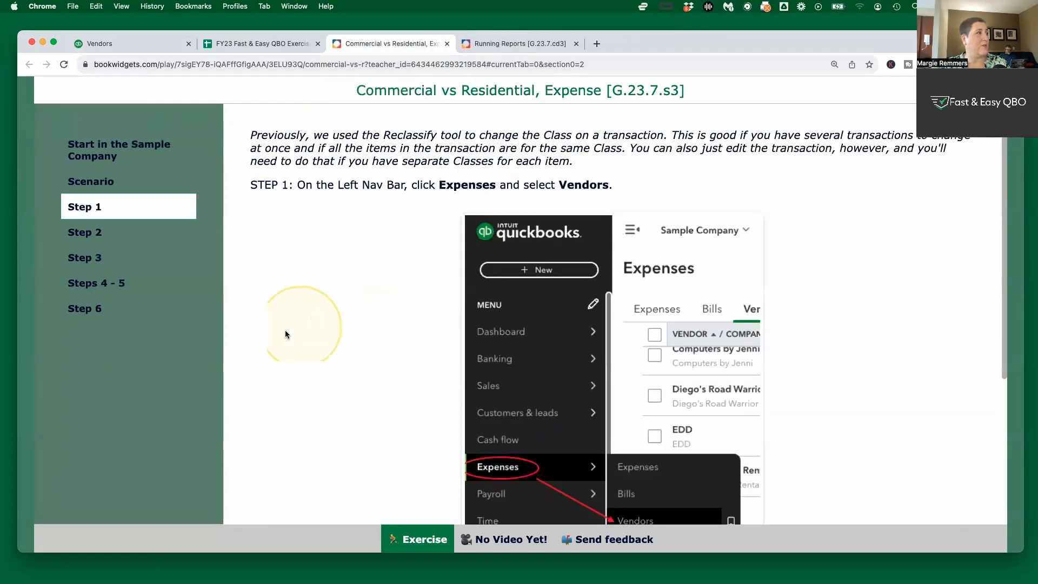
left_click(89, 232)
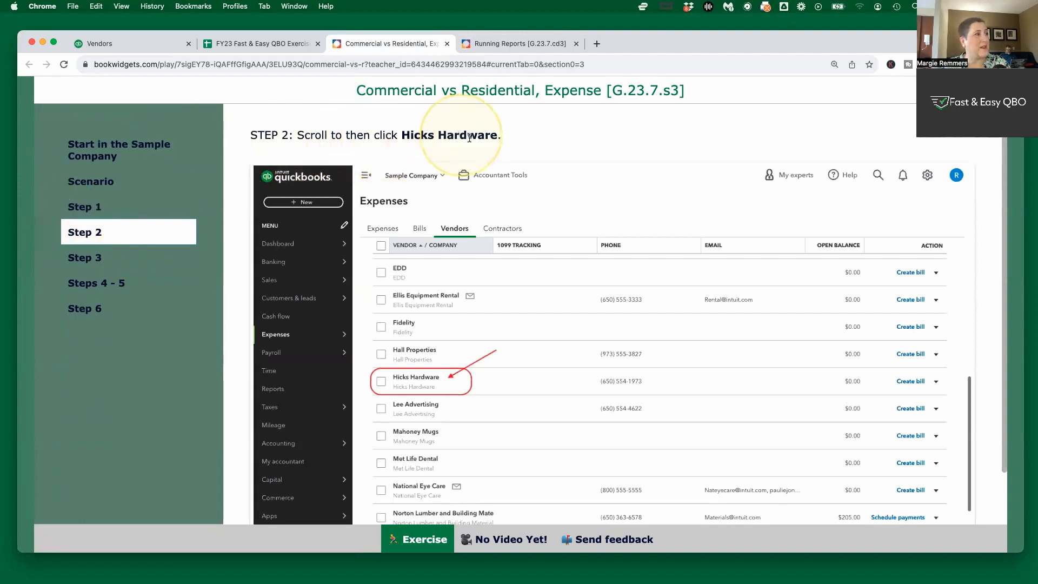
- Find Hicks Hardware in the QuickBooks vendor list and open its transaction list
left_click(124, 43)
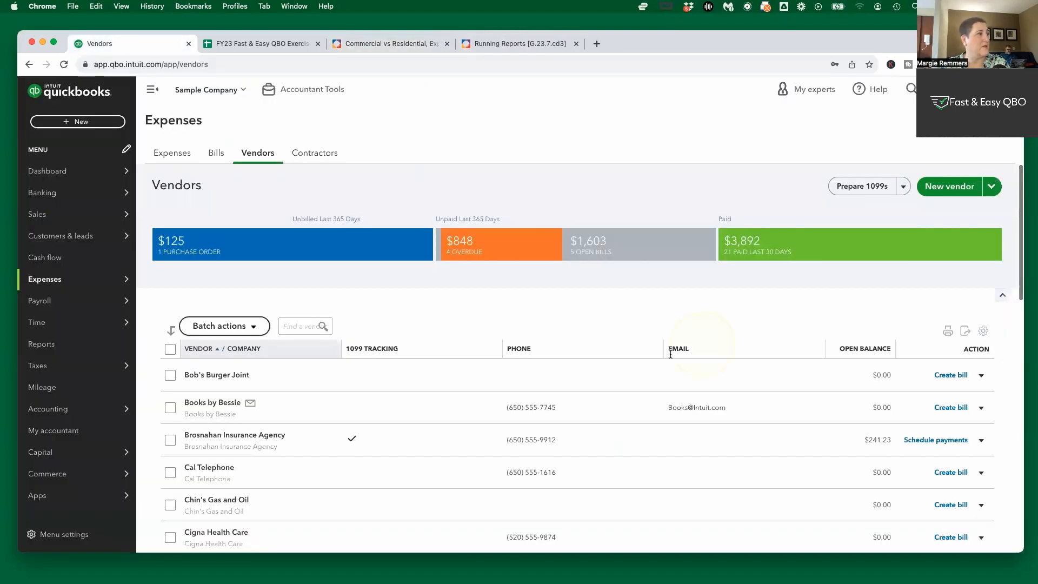
scroll(523, 468, "down", 10)
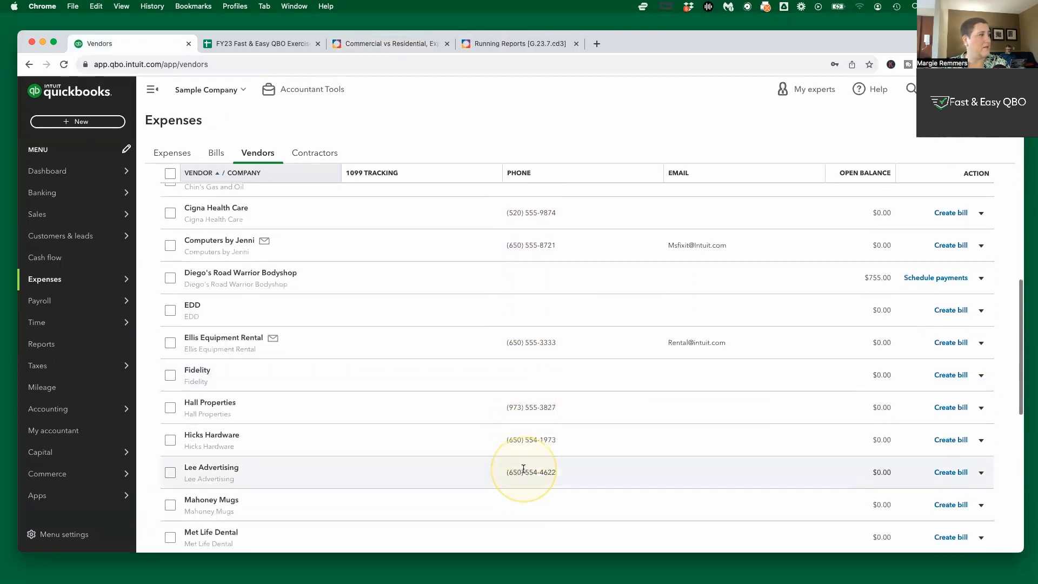
scroll(523, 468, "down", 3)
left_click(227, 336)
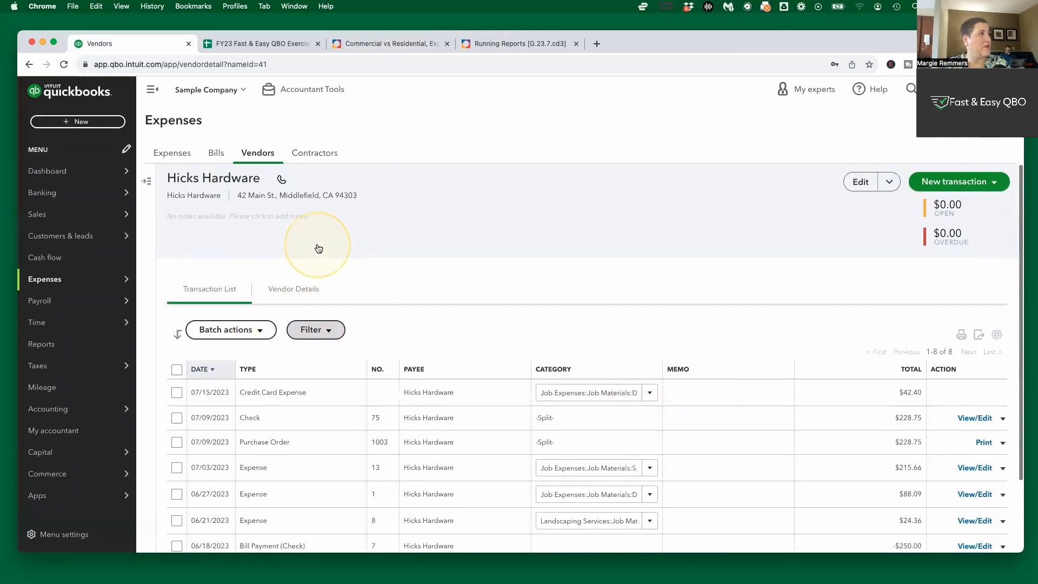
left_click(599, 136)
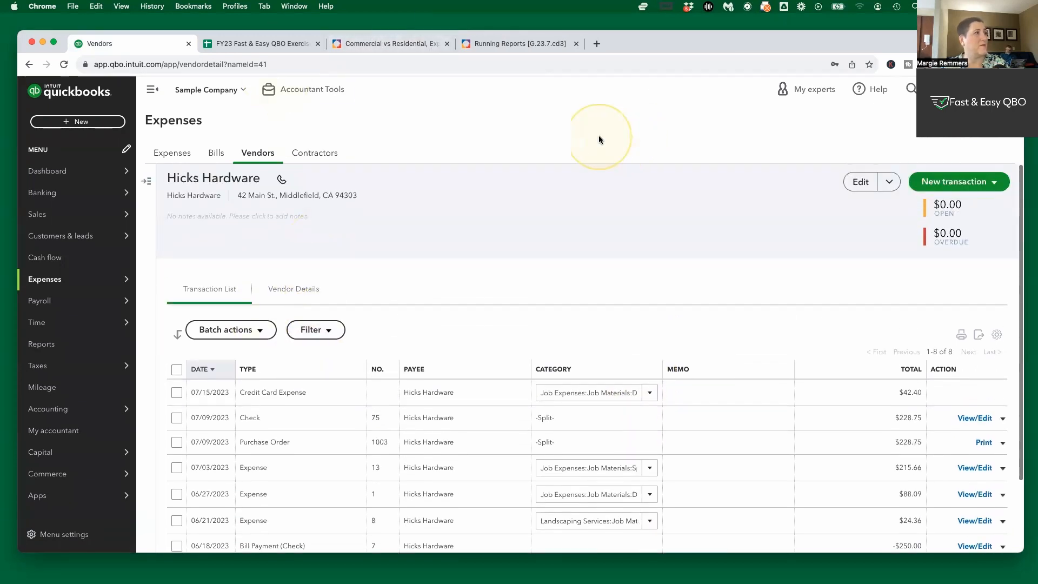
- Read Step 3 of the Expense exercise and open Check 75 from the Hicks Hardware transactions in QuickBooks
left_click(399, 46)
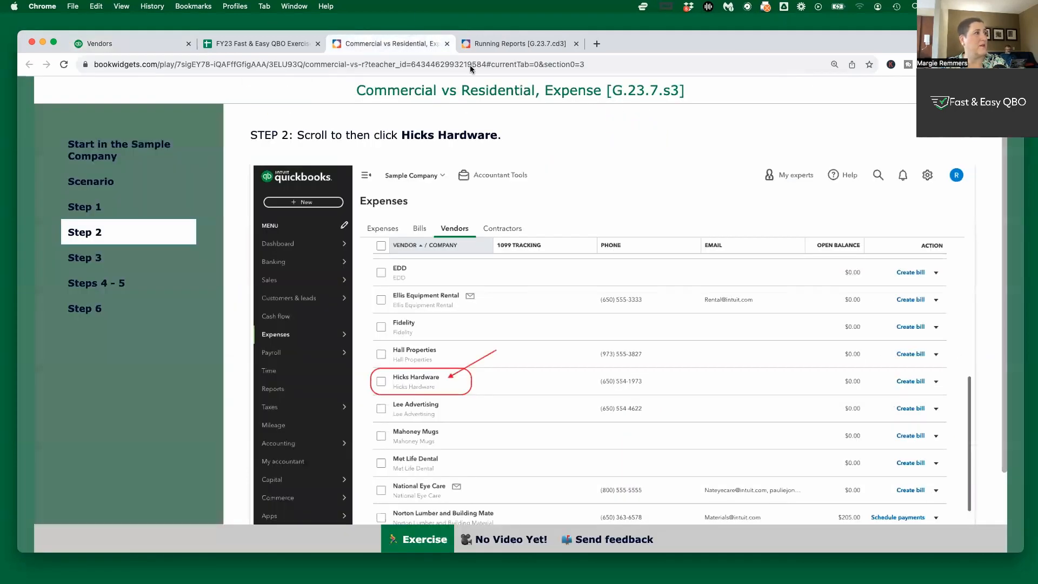
left_click(88, 258)
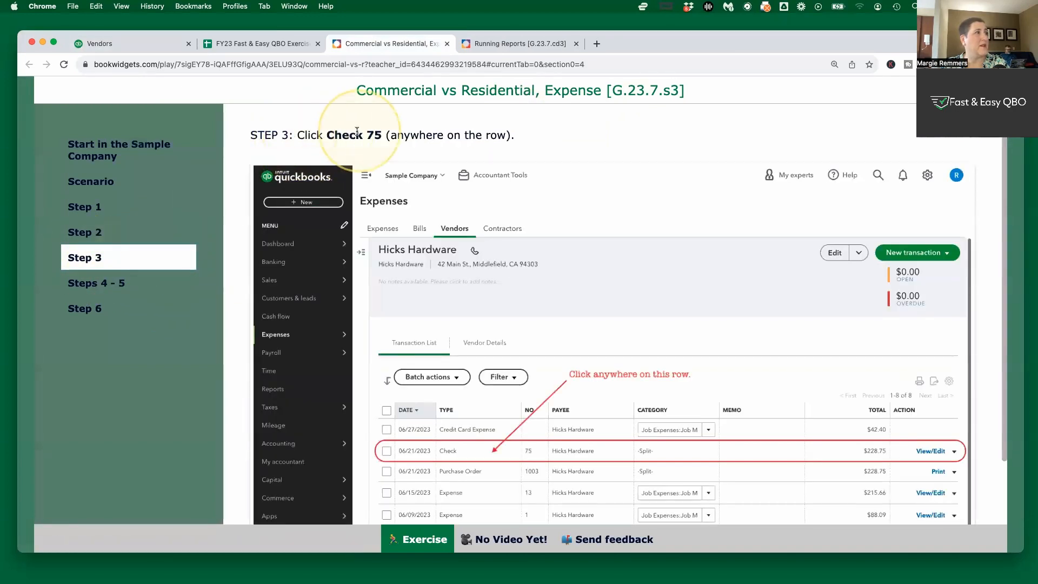
left_click(107, 47)
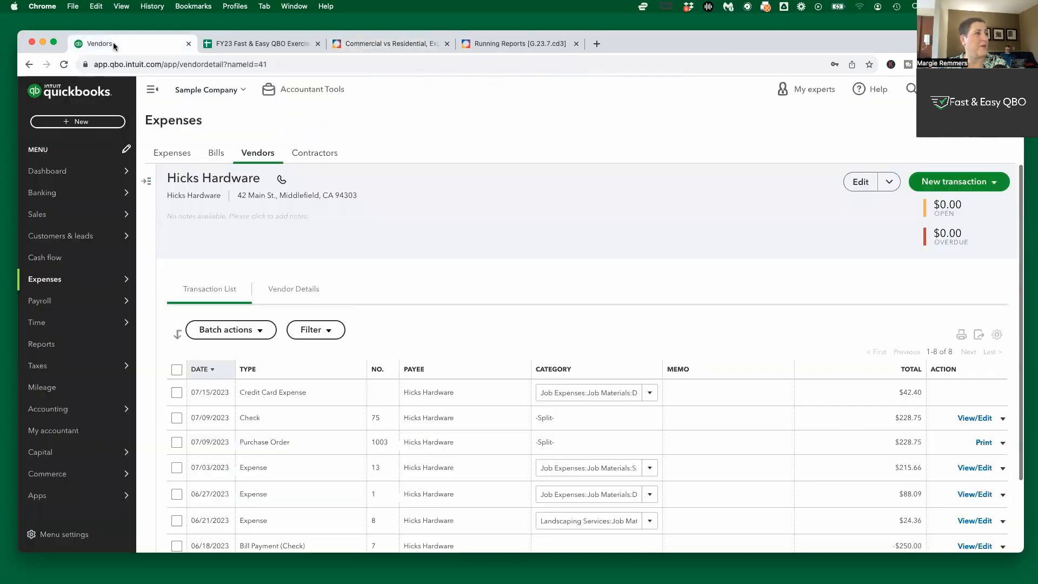
left_click(327, 419)
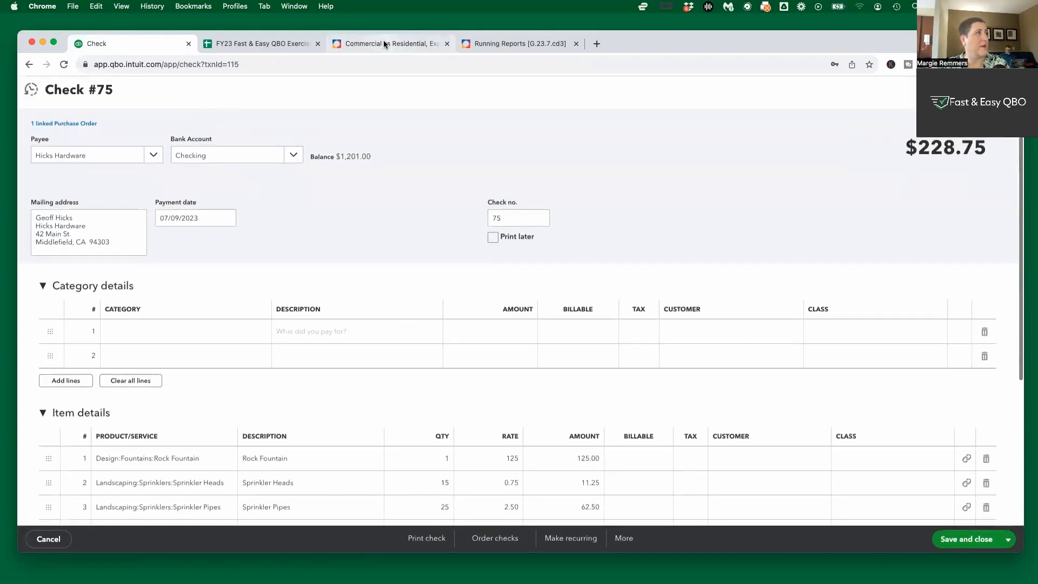
- Open Steps 4 - 5 of the Expense exercise and read the instructions for editing Check 75's item details
left_click(381, 43)
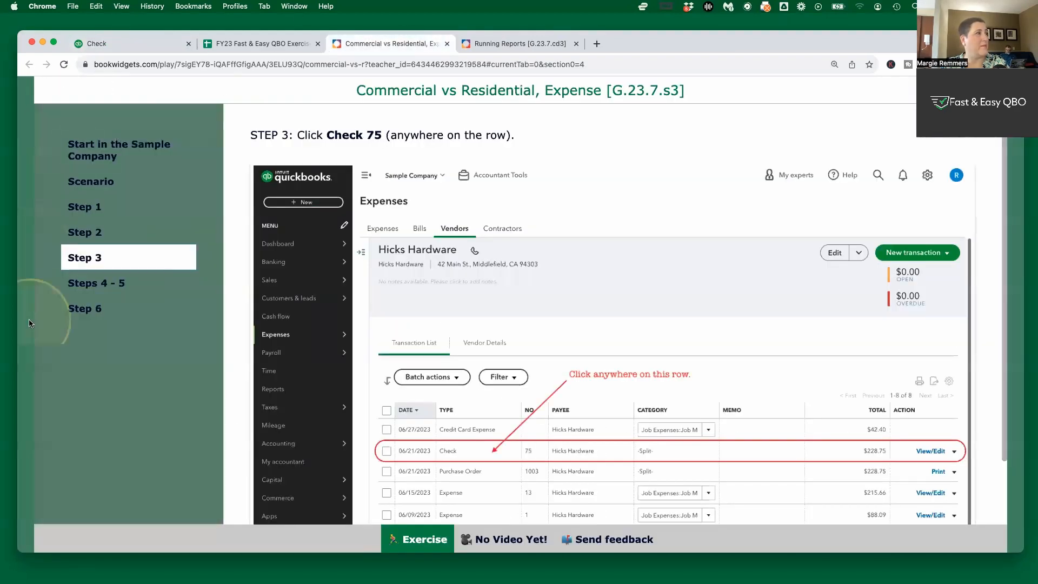
left_click(100, 286)
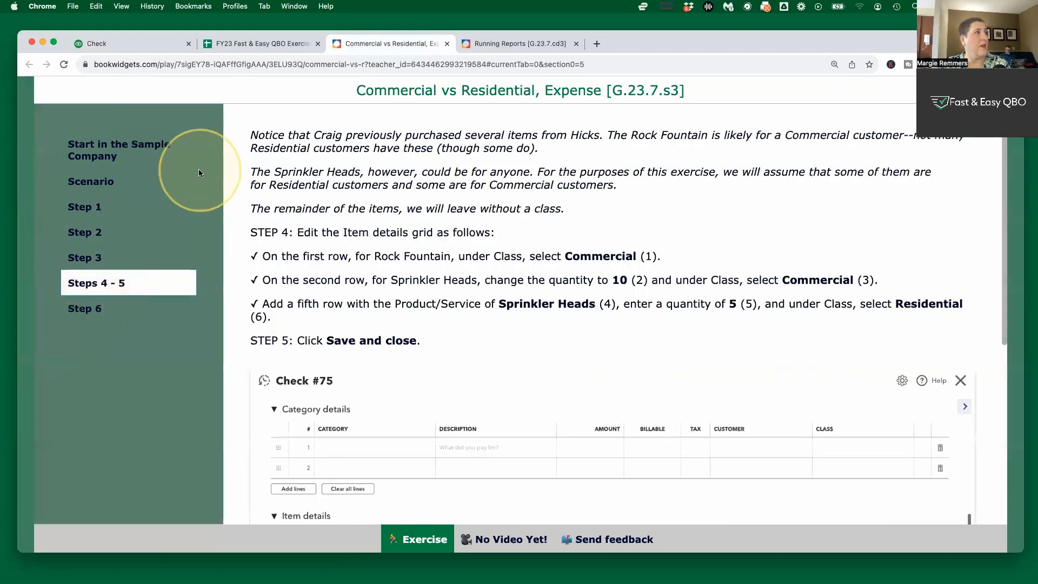
scroll(403, 139, "down", 1)
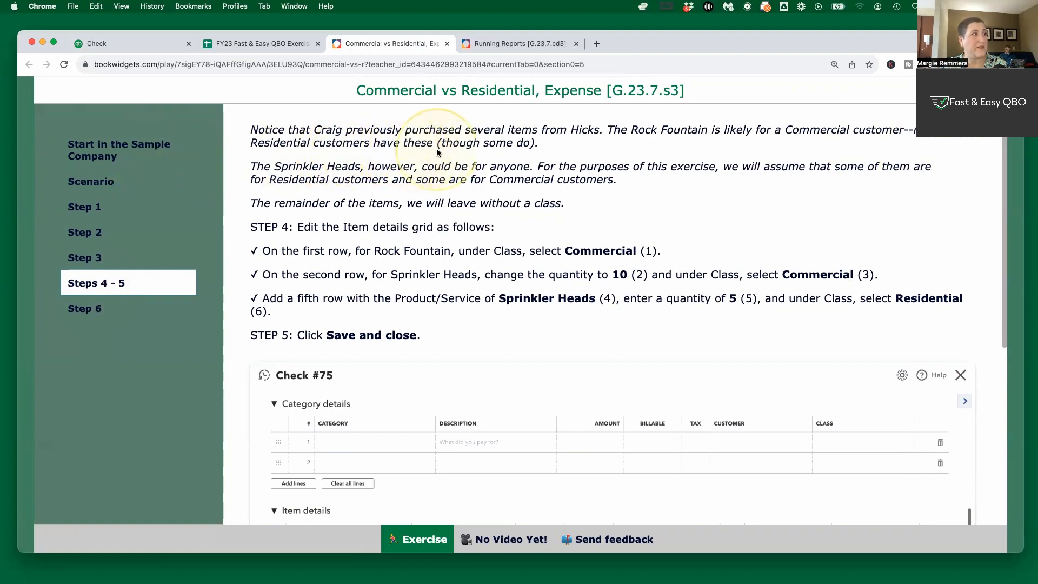
scroll(472, 149, "down", 1)
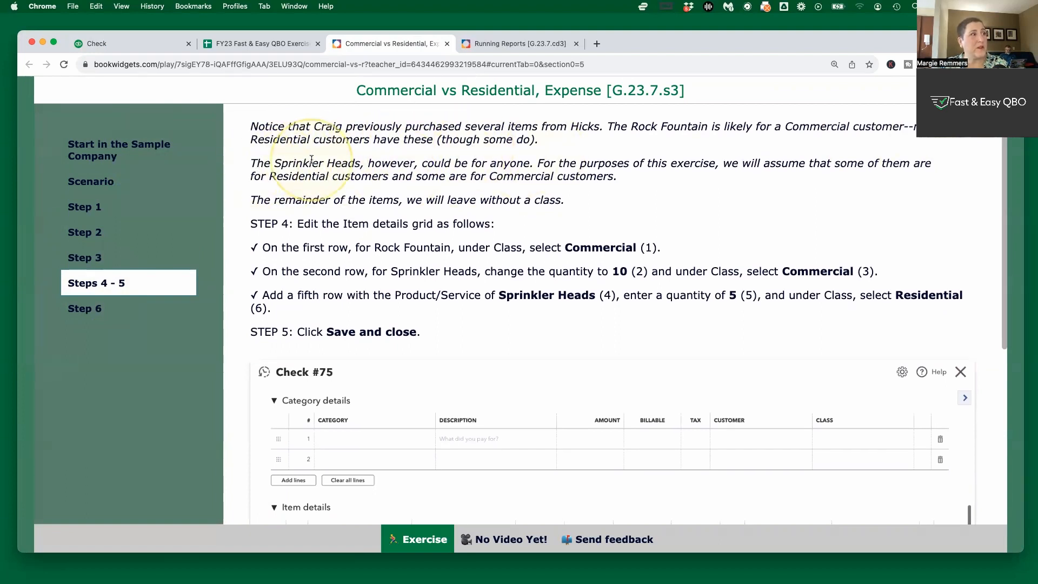
scroll(346, 151, "down", 1)
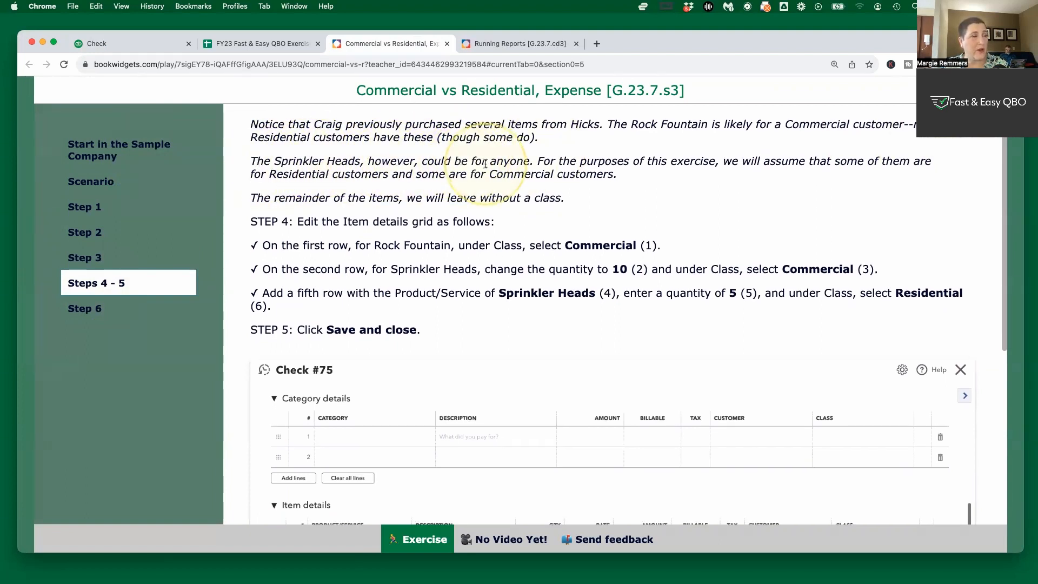
scroll(648, 163, "down", 1)
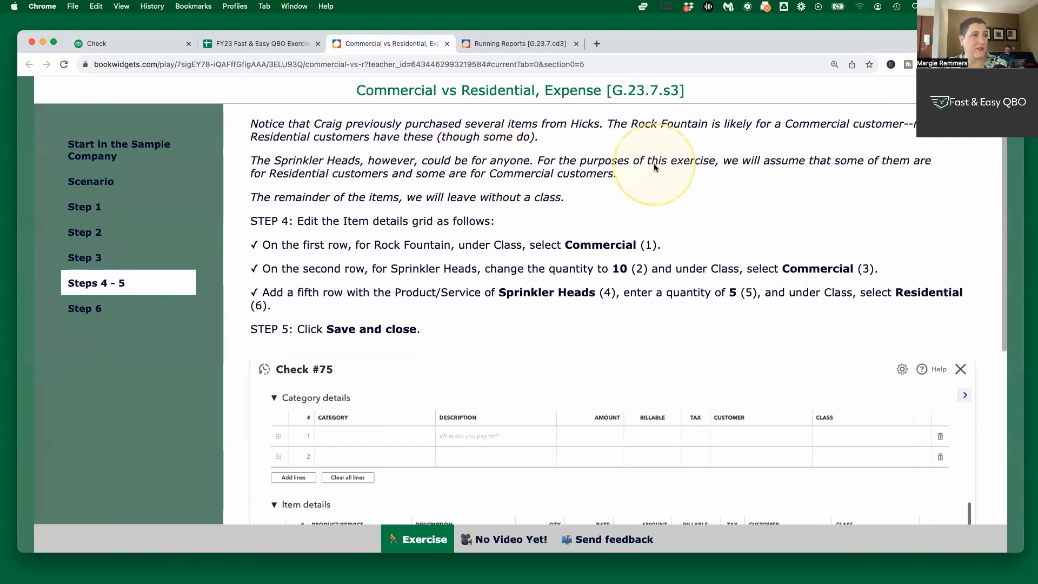
scroll(811, 165, "down", 1)
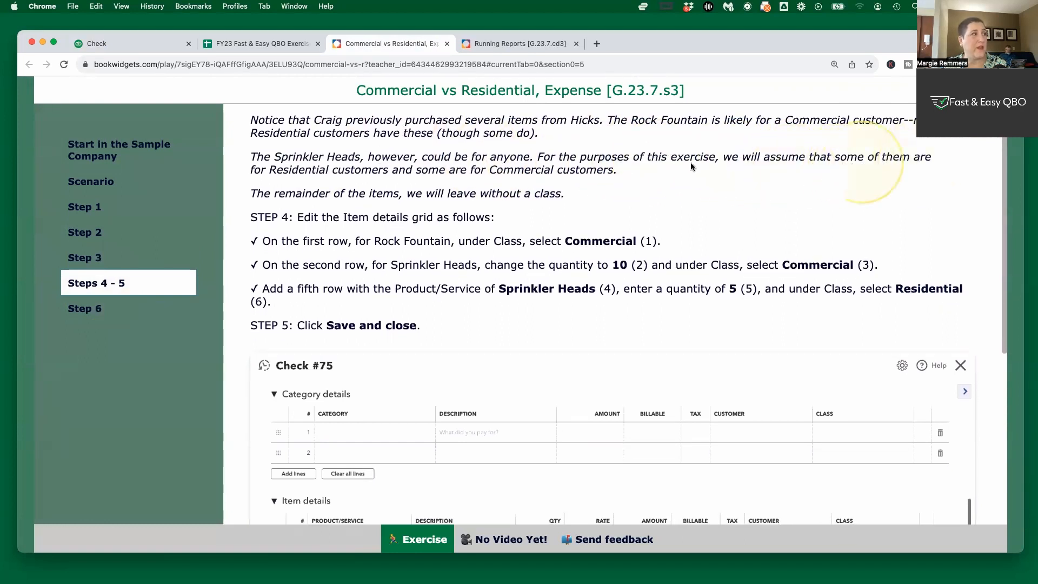
scroll(381, 171, "down", 1)
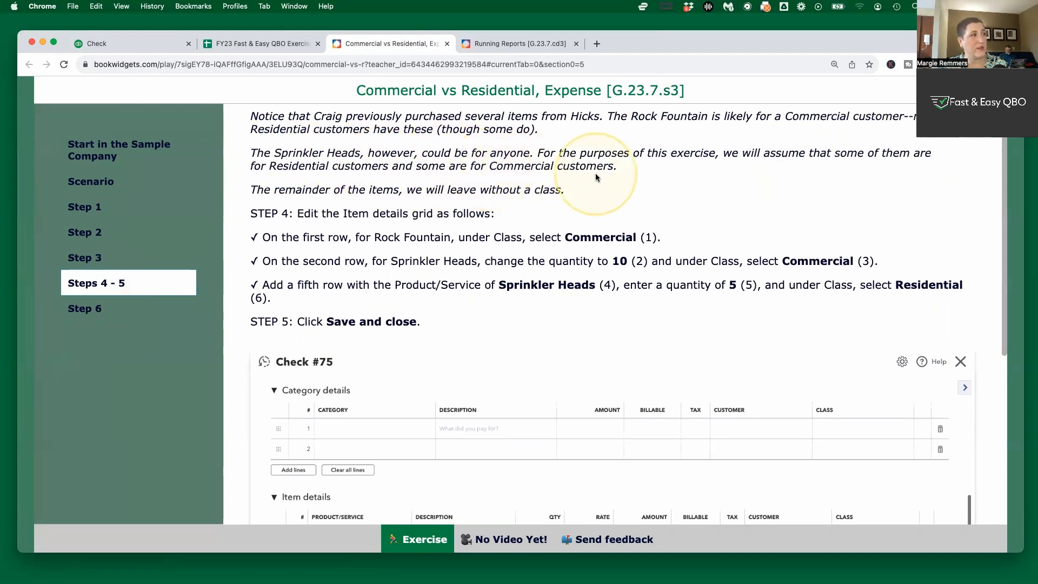
scroll(596, 176, "up", 1)
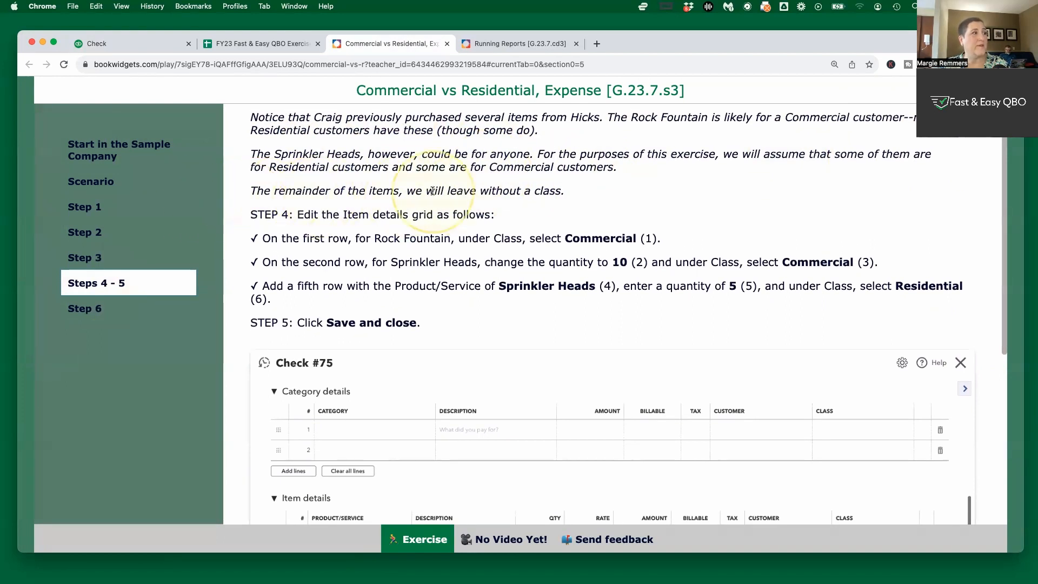
scroll(454, 194, "up", 1)
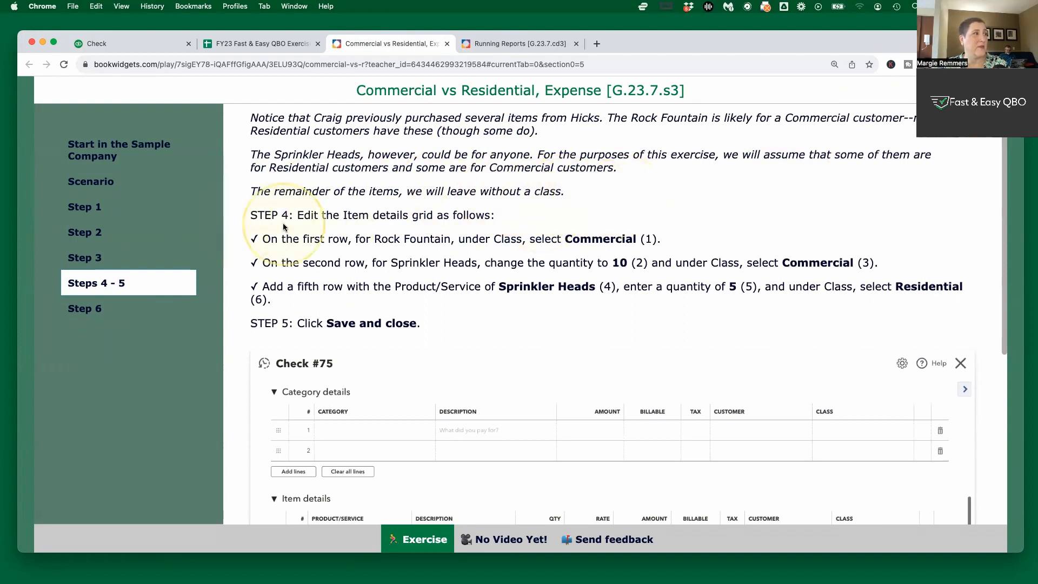
scroll(289, 219, "down", 2)
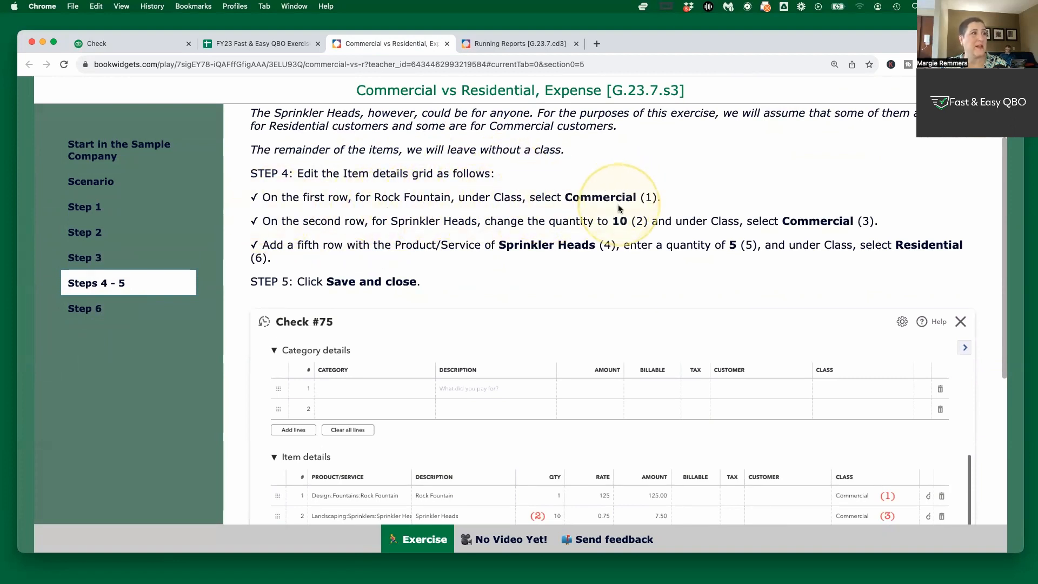
- Switch to Check 75 in QuickBooks and assign the Commercial class to the Rock Fountain item line
left_click(154, 44)
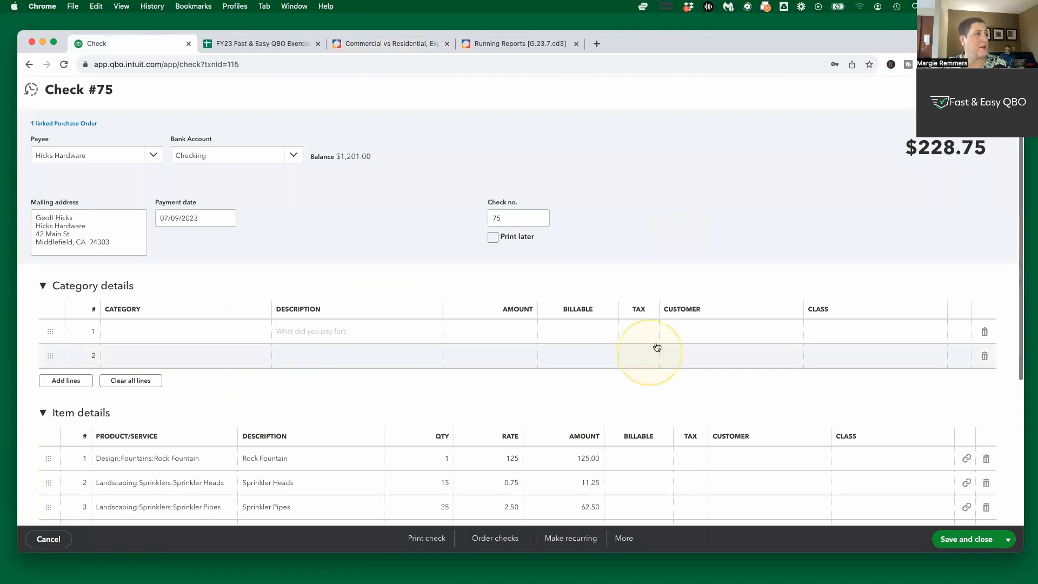
scroll(655, 346, "down", 5)
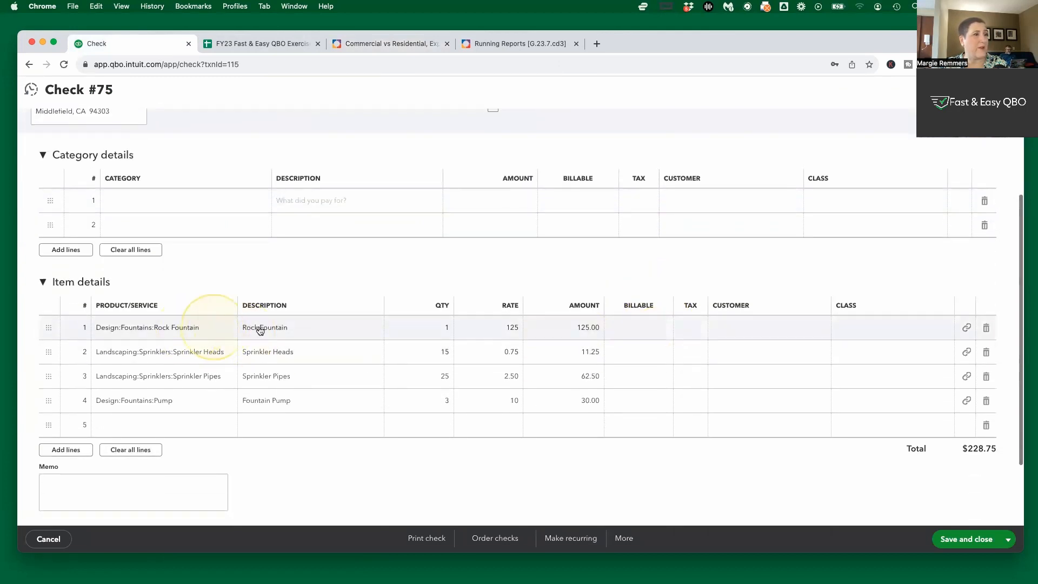
left_click(869, 331)
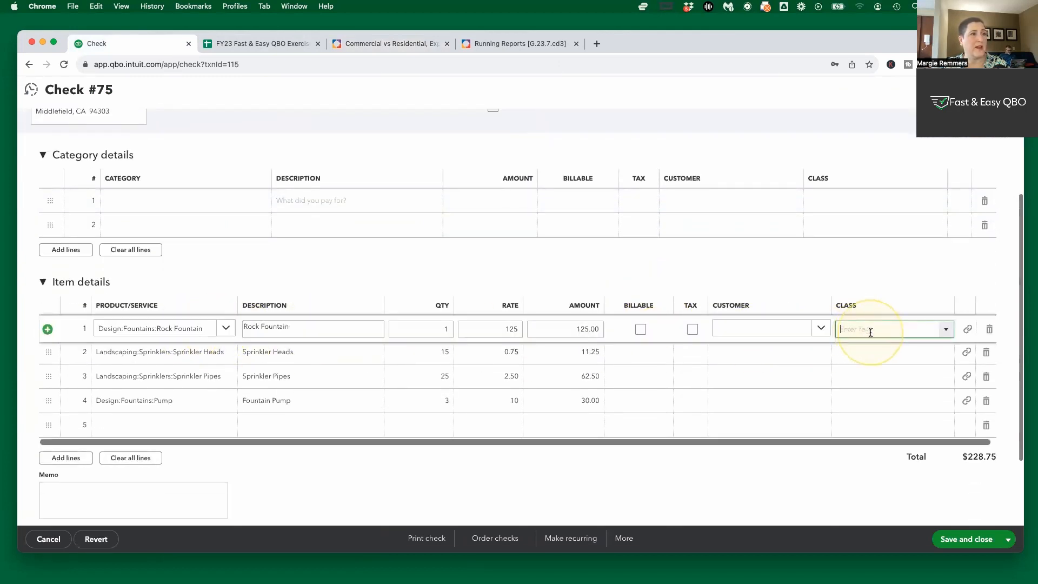
left_click(945, 329)
left_click(889, 367)
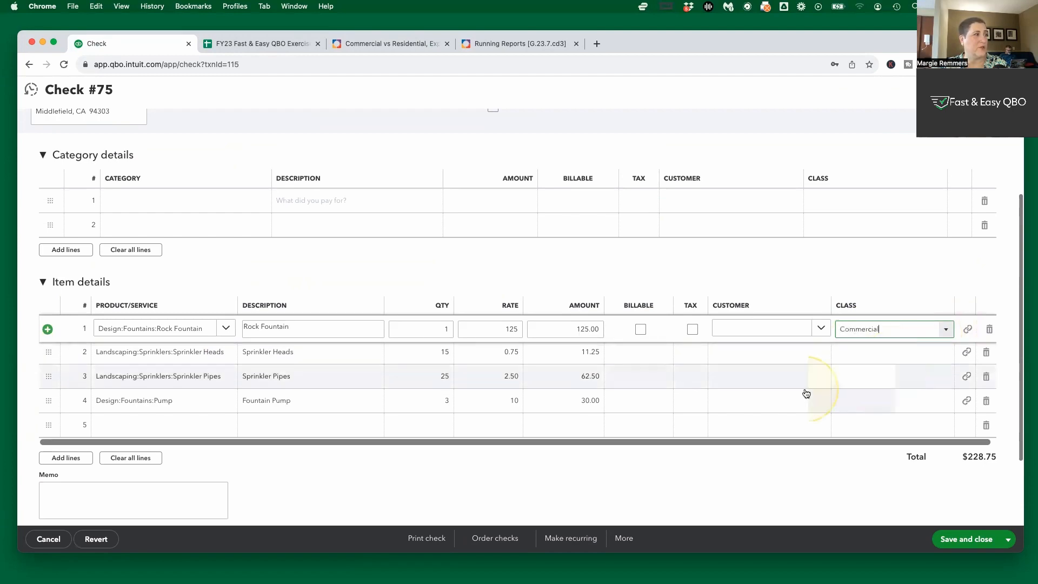
- Recheck the exercise instructions, and on Check 75 set the second row's Sprinkler Heads quantity to 10 and class to Commercial
left_click(387, 45)
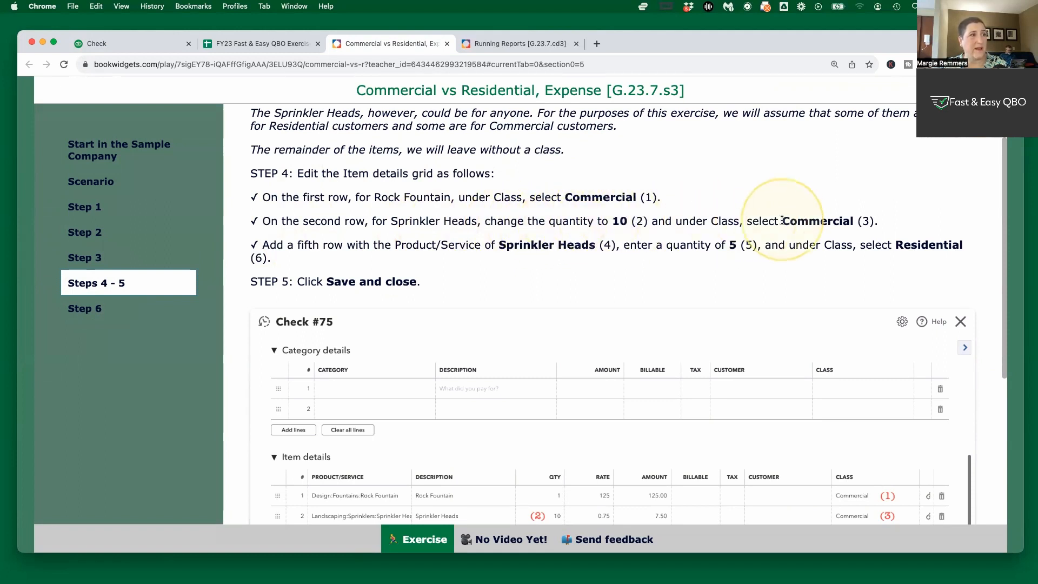
left_click(130, 46)
left_click(440, 354)
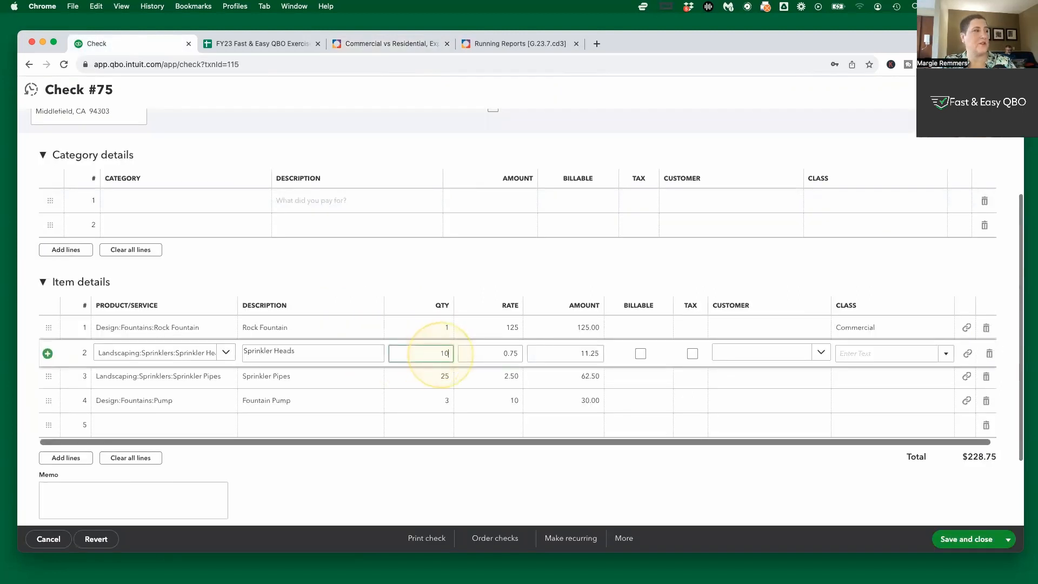
type("10")
key("Tab")
left_click(900, 354)
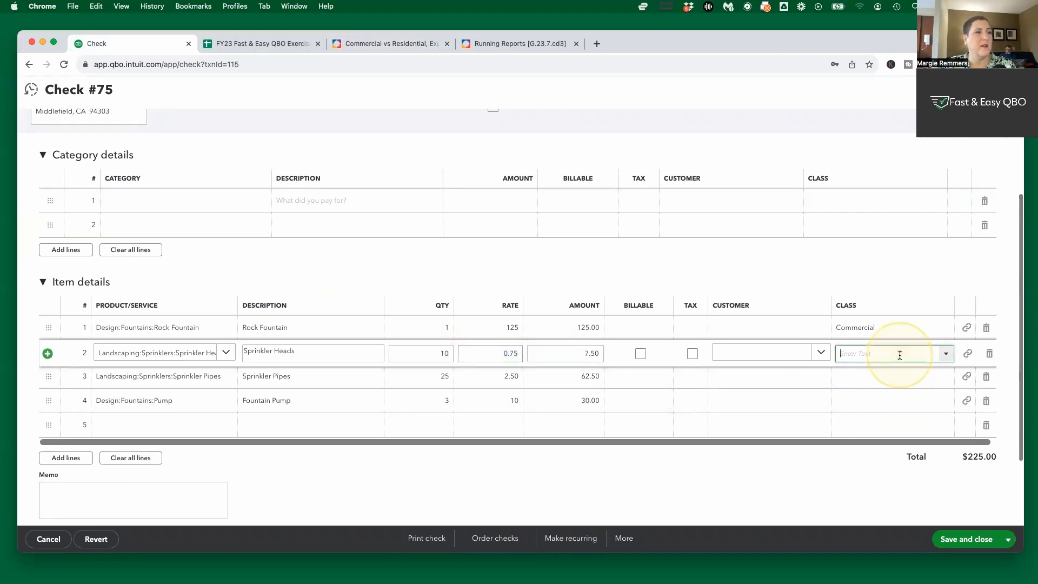
left_click(946, 354)
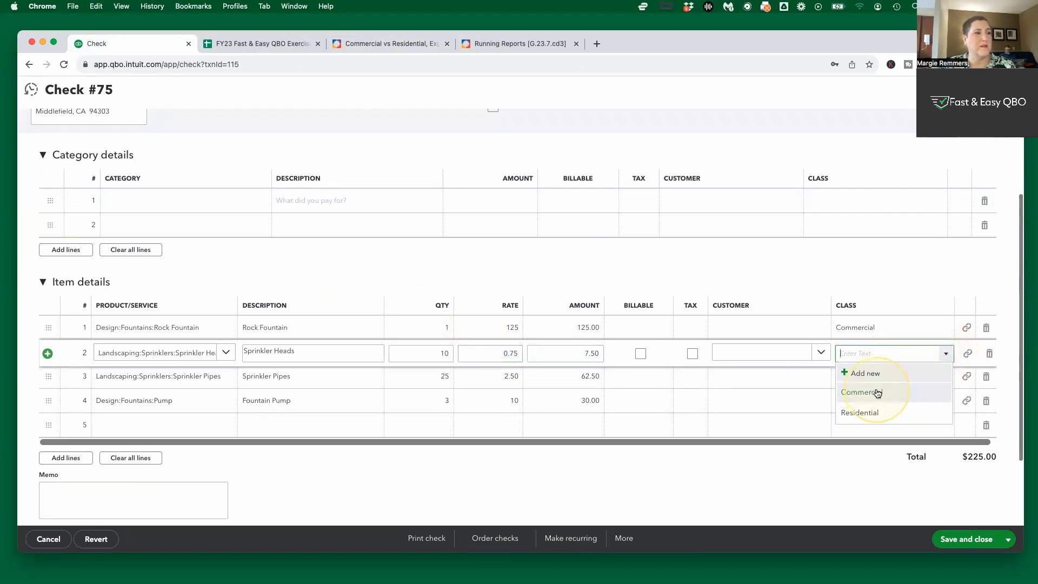
left_click(877, 393)
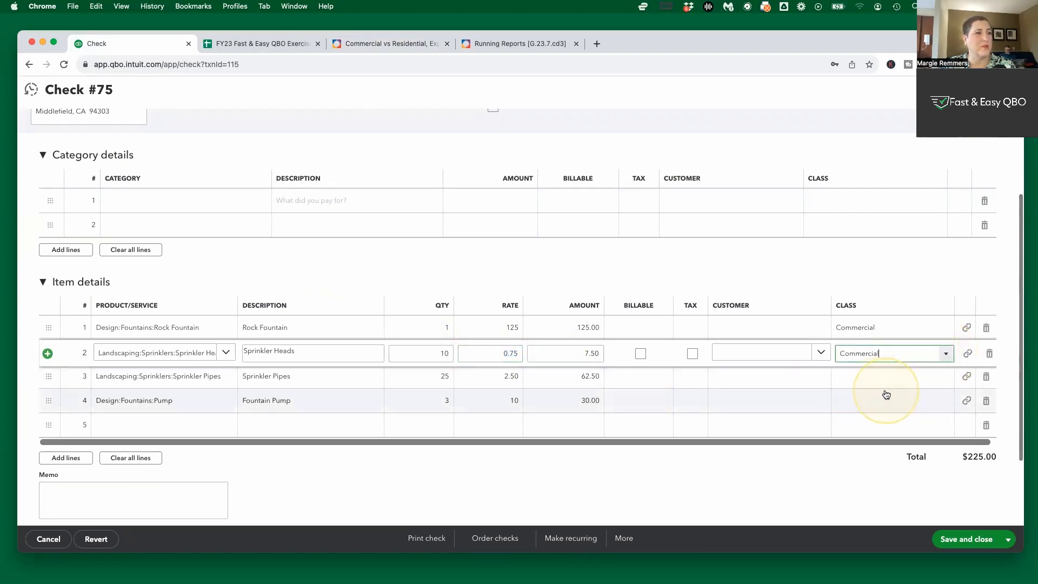
- Consult the exercise again and add Sprinkler Heads as the product on the fifth item row of Check 75
left_click(380, 46)
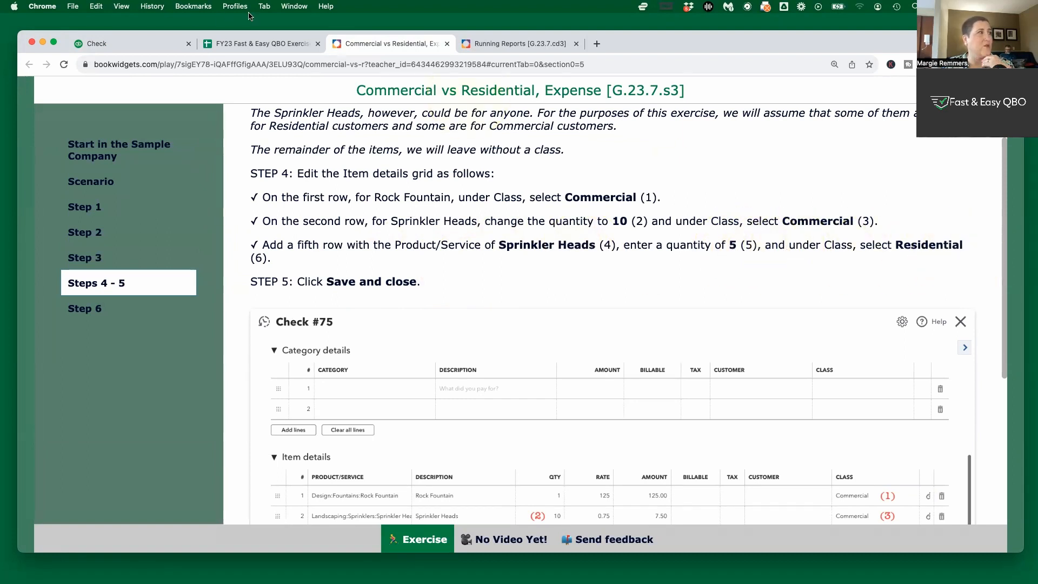
left_click(144, 43)
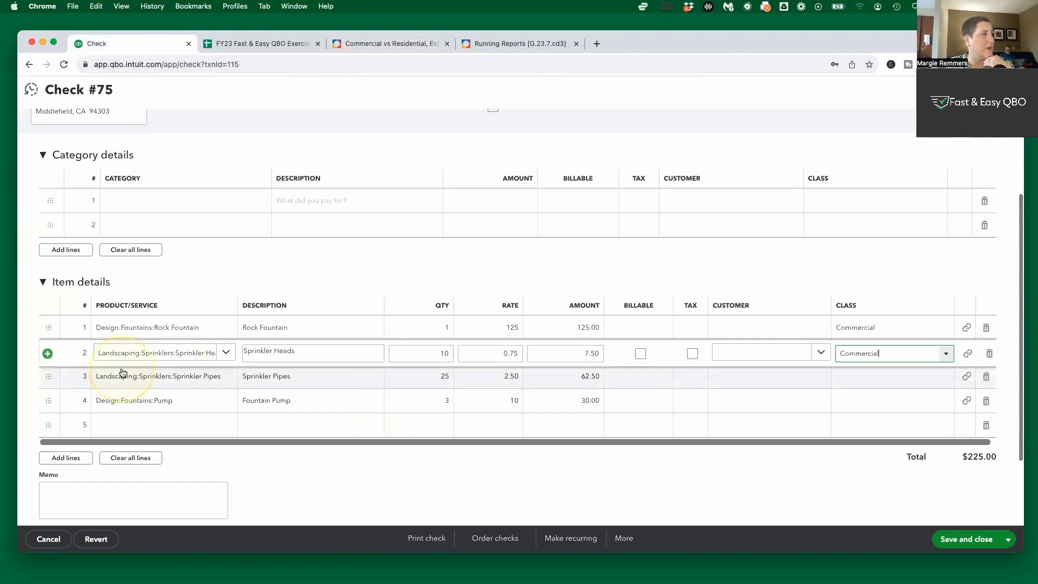
left_click(135, 424)
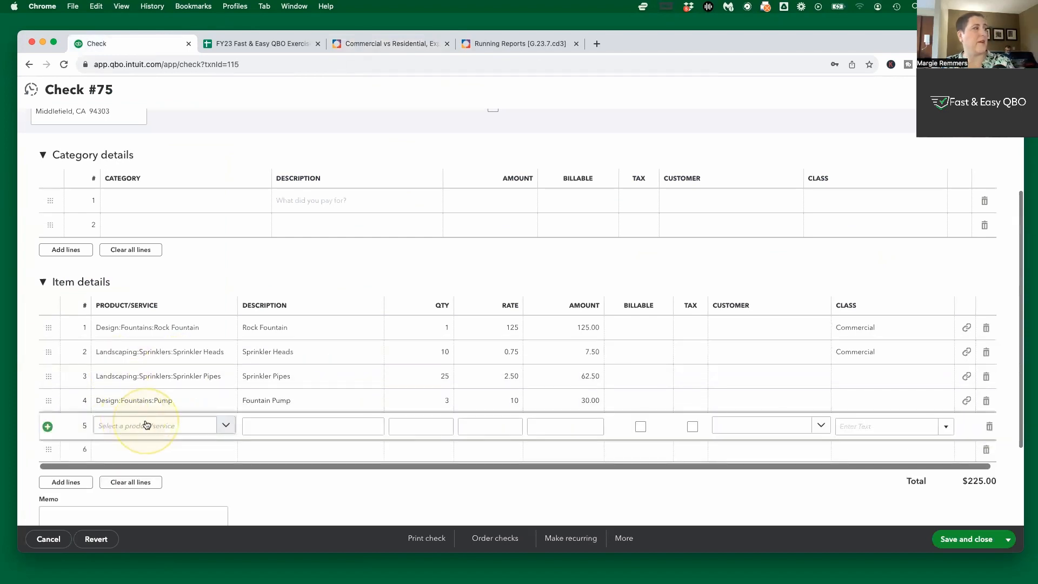
left_click(146, 425)
type("s")
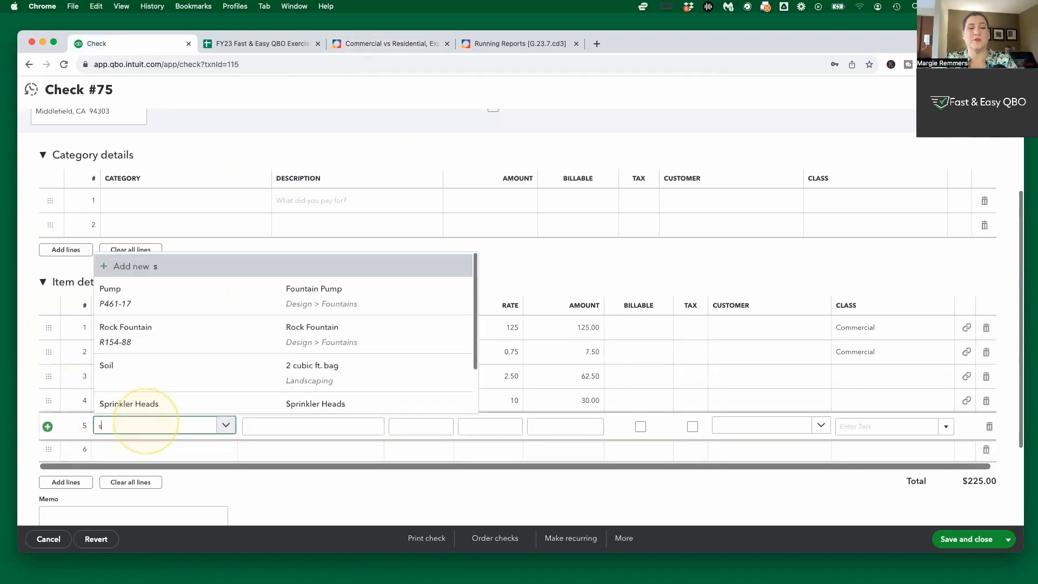
type("printl")
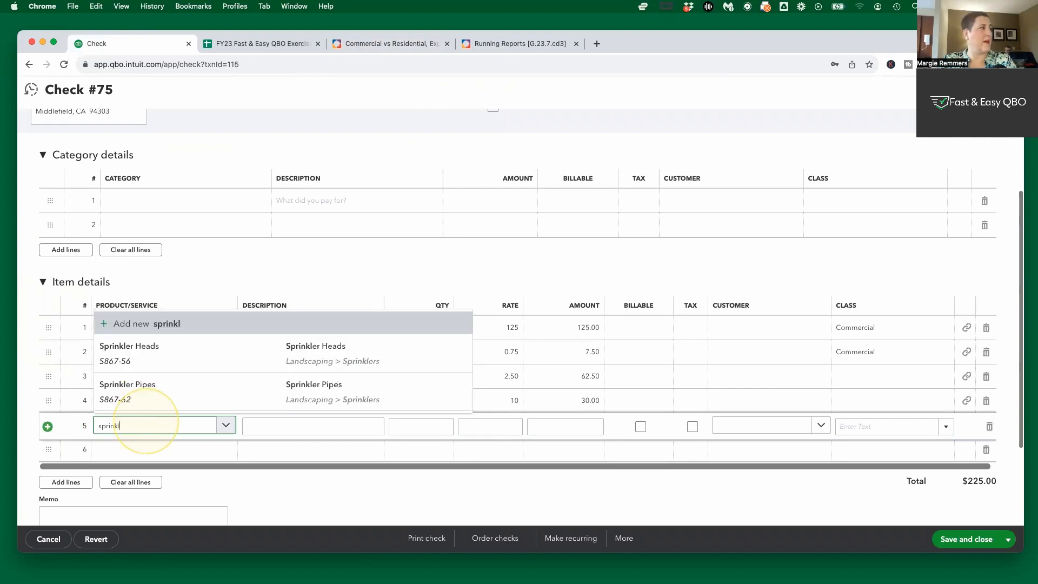
left_click(378, 351)
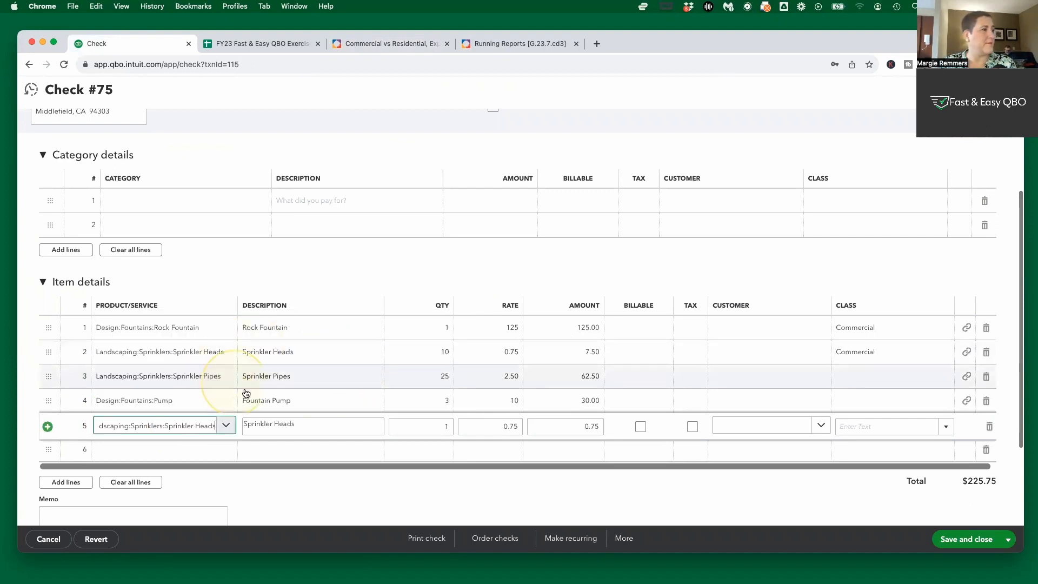
- Set the fifth row's Sprinkler Heads quantity to 5 and its class to Residential
left_click(436, 427)
left_click(480, 427)
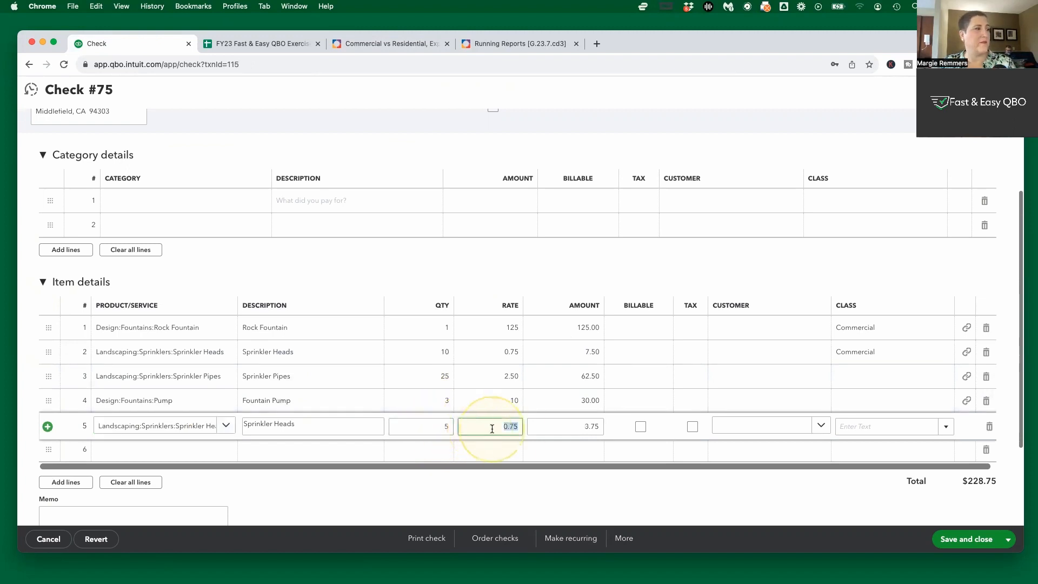
key("Tab")
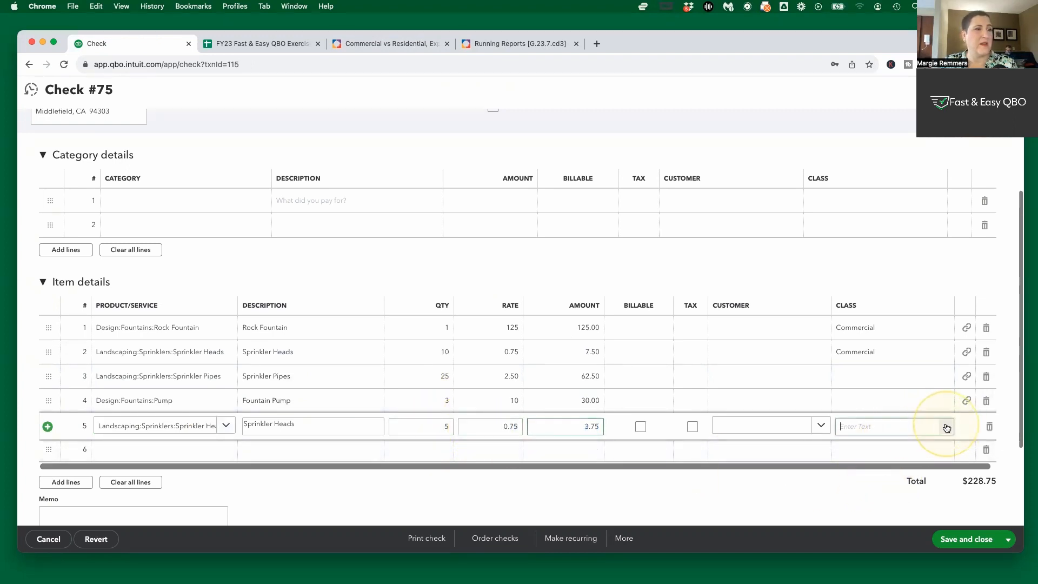
left_click(945, 427)
left_click(874, 485)
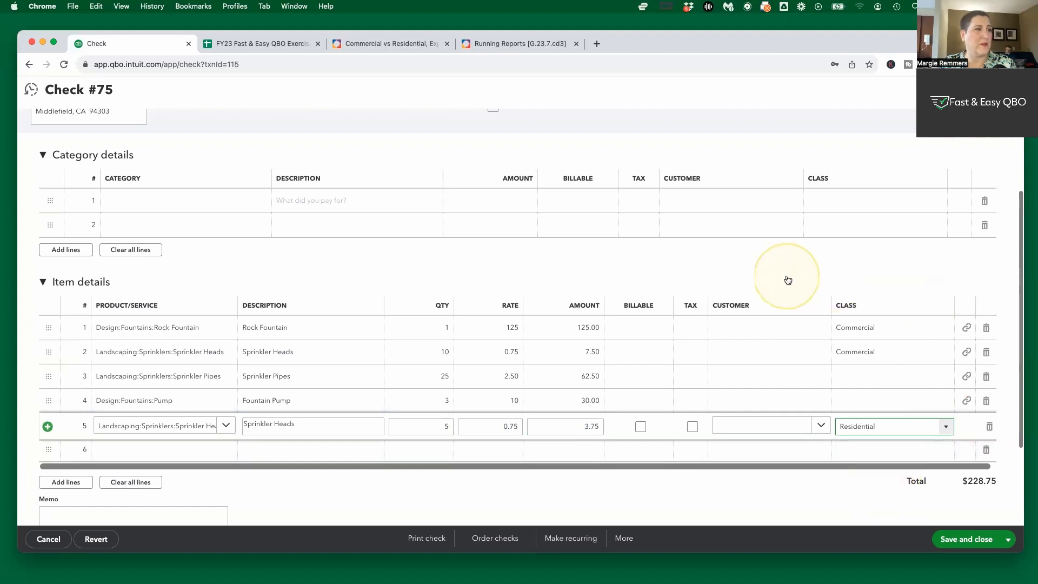
- Review the edited item details of Check 75 against Steps 4 - 5 of the exercise, including the check's header
left_click(788, 281)
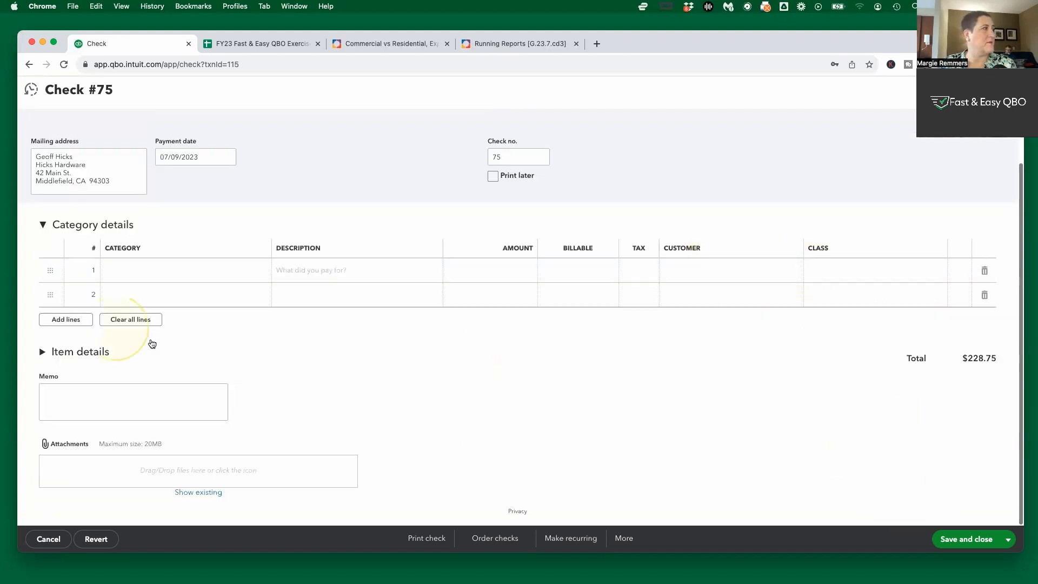
left_click(42, 352)
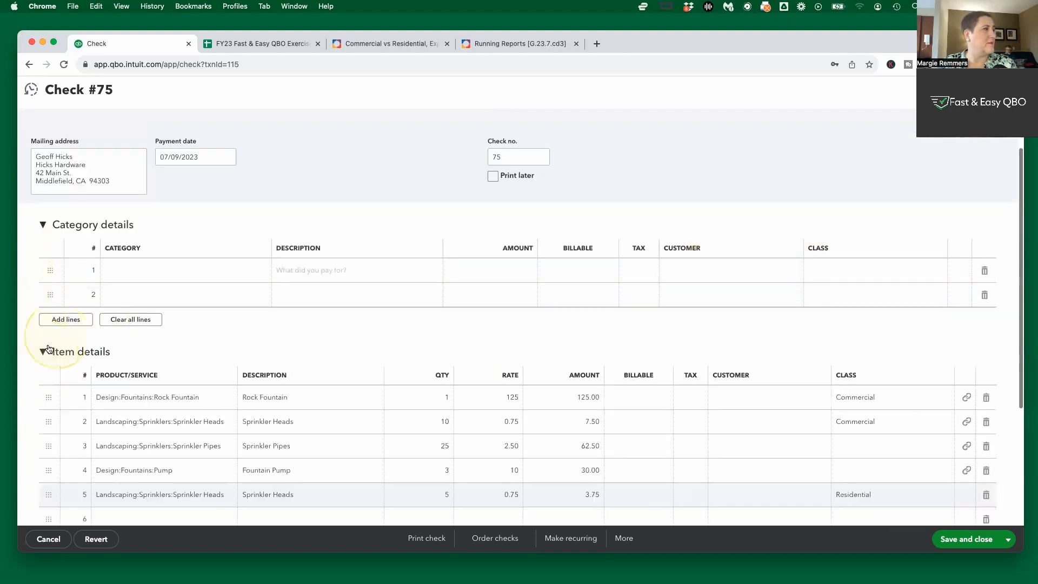
scroll(584, 349, "down", 2)
scroll(584, 349, "down", 2)
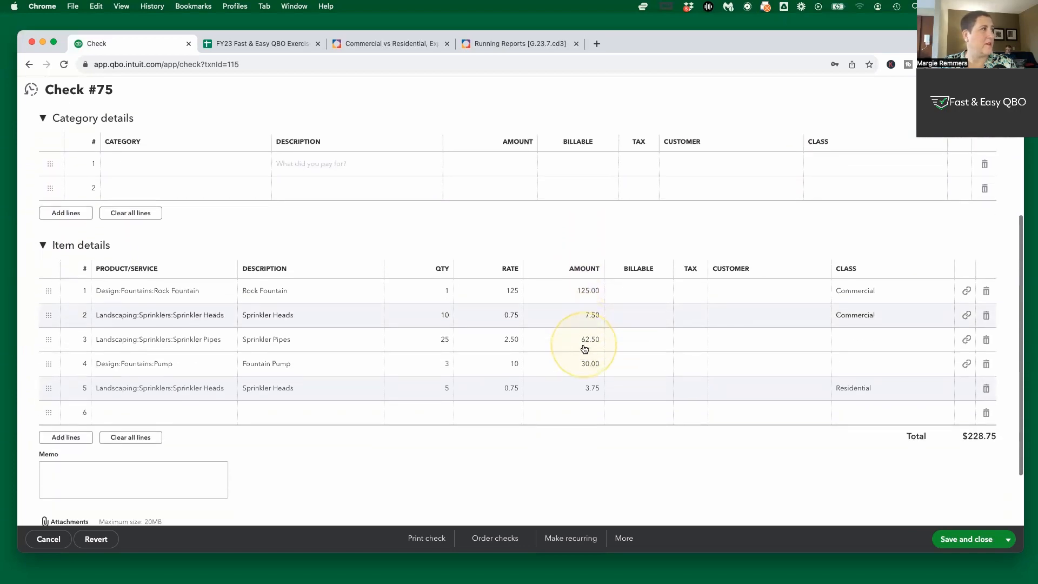
left_click(412, 43)
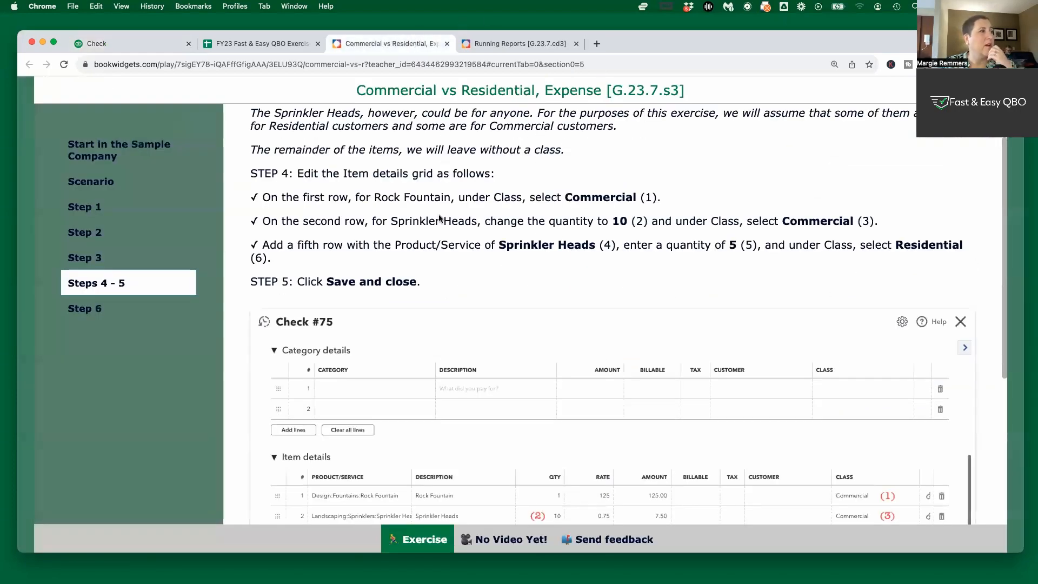
left_click(125, 47)
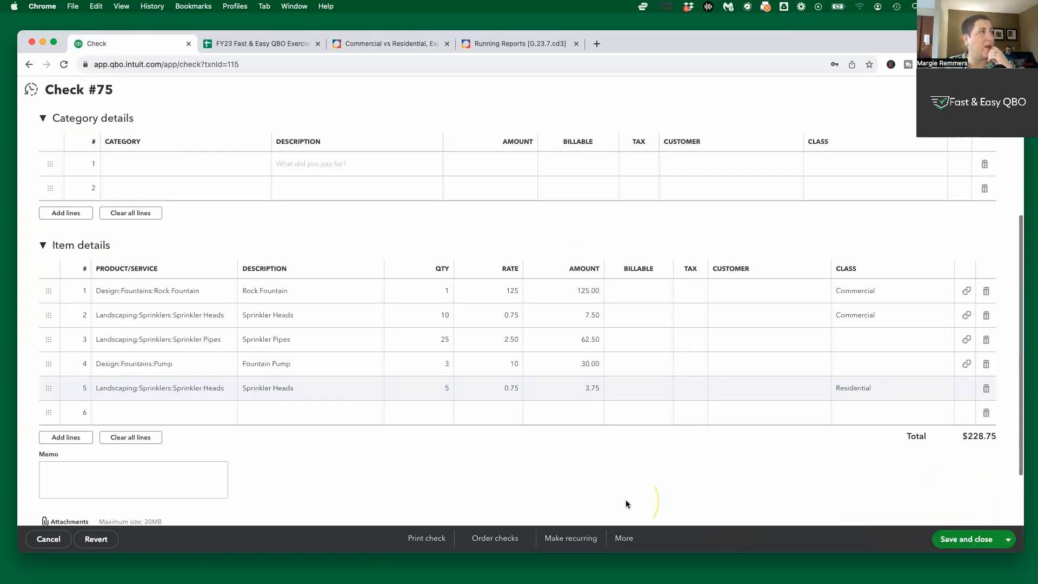
scroll(622, 352, "up", 3)
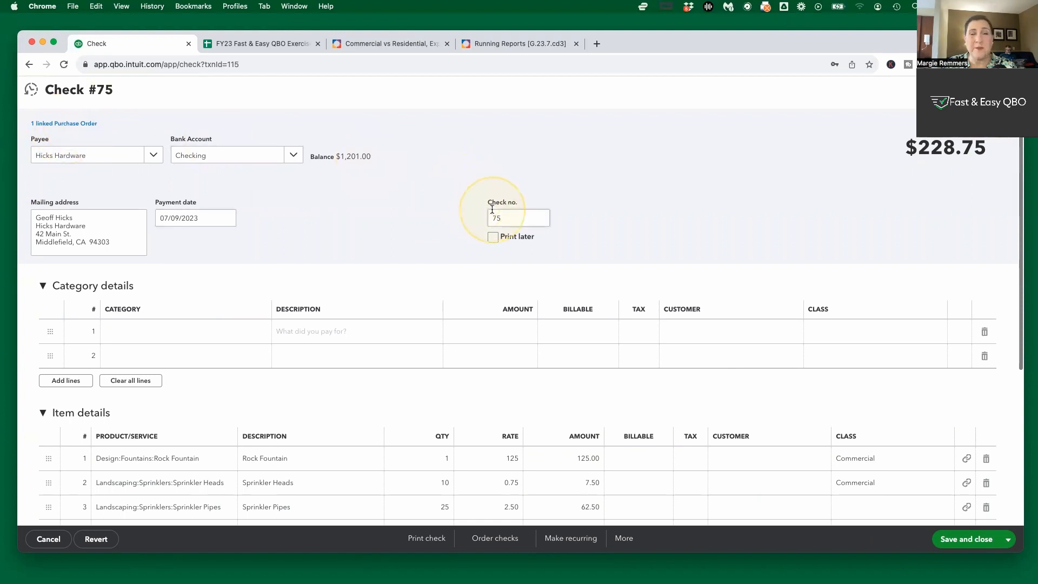
- Save and close Check 75, accepting the modification of the transaction linked to others
scroll(492, 211, "down", 3)
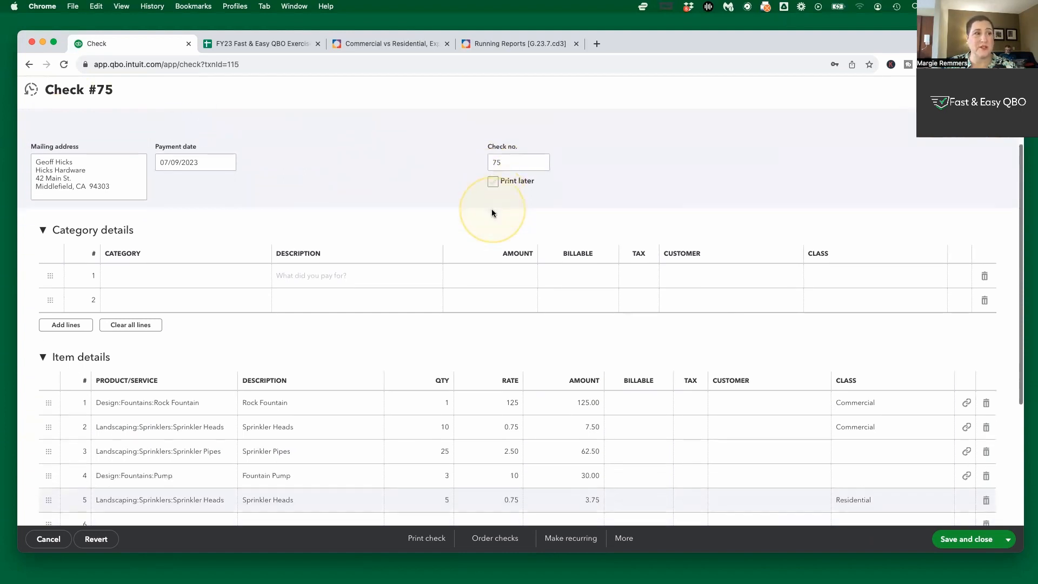
scroll(492, 213, "down", 2)
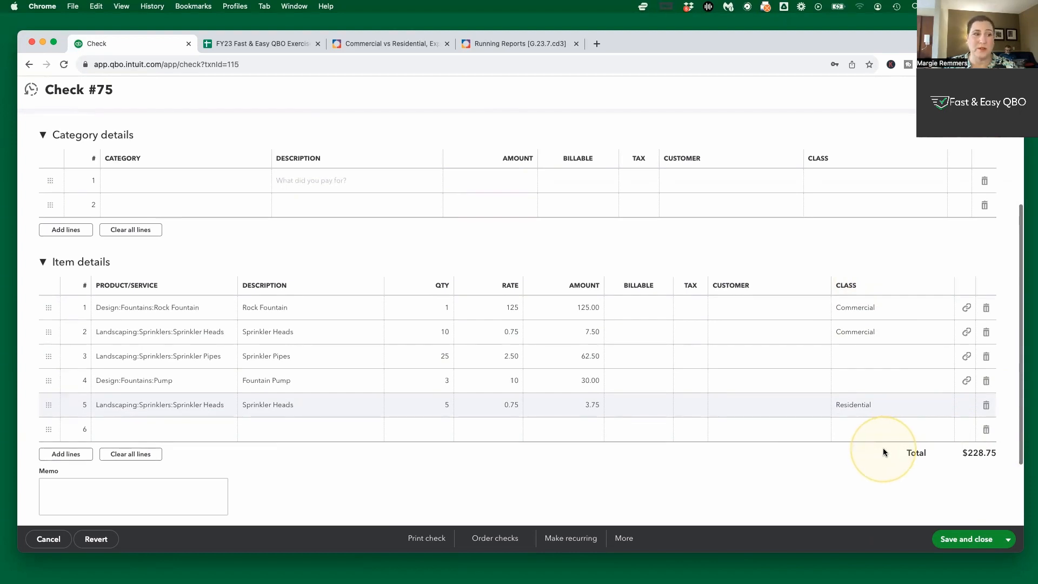
left_click(963, 539)
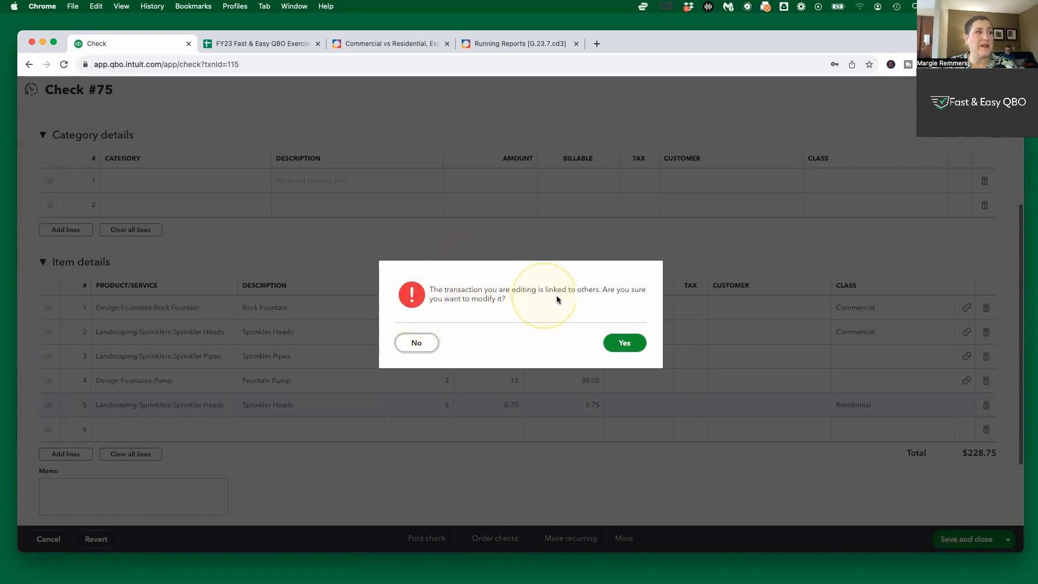
left_click(625, 344)
- Compare Step 6 of the expense exercise with the Hicks Hardware transaction list, and close the finished exercise
left_click(401, 44)
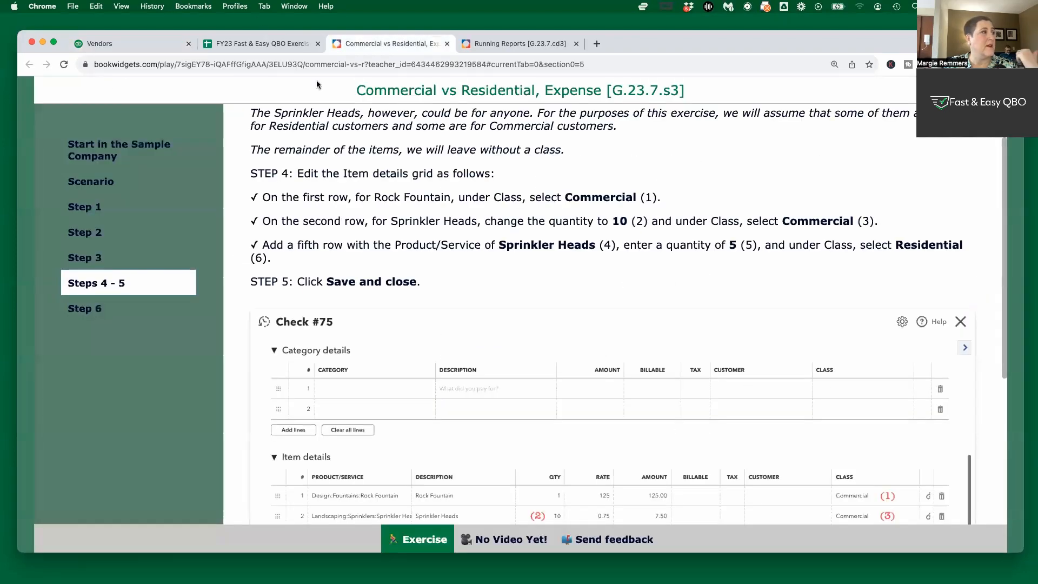
left_click(84, 309)
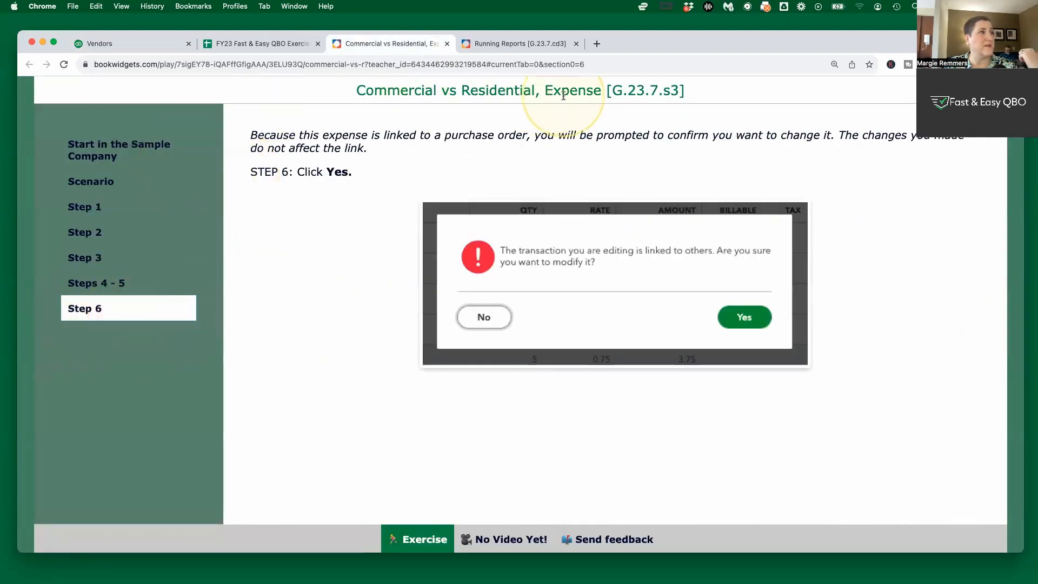
left_click(126, 45)
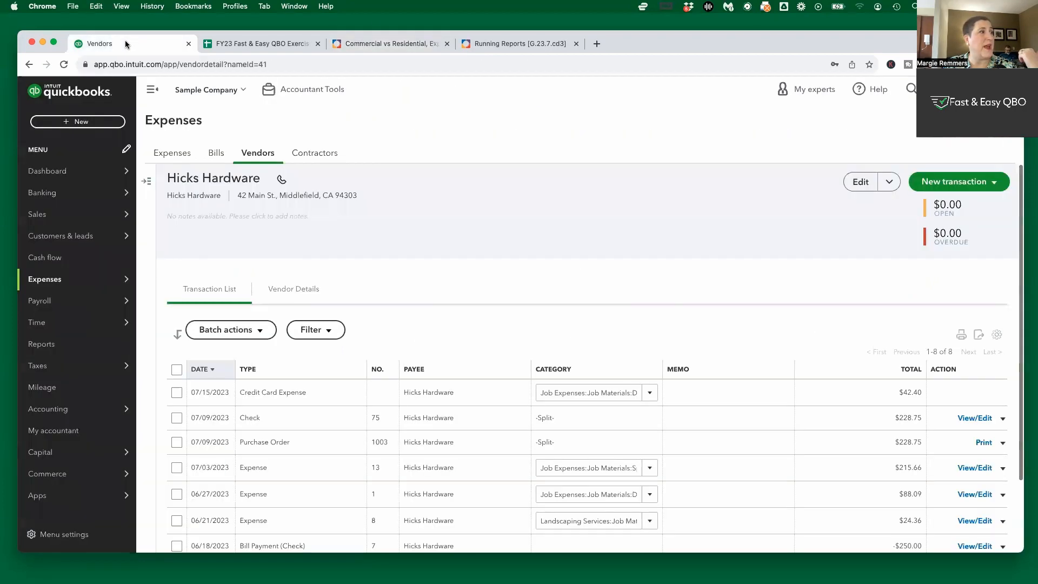
scroll(459, 377, "down", 3)
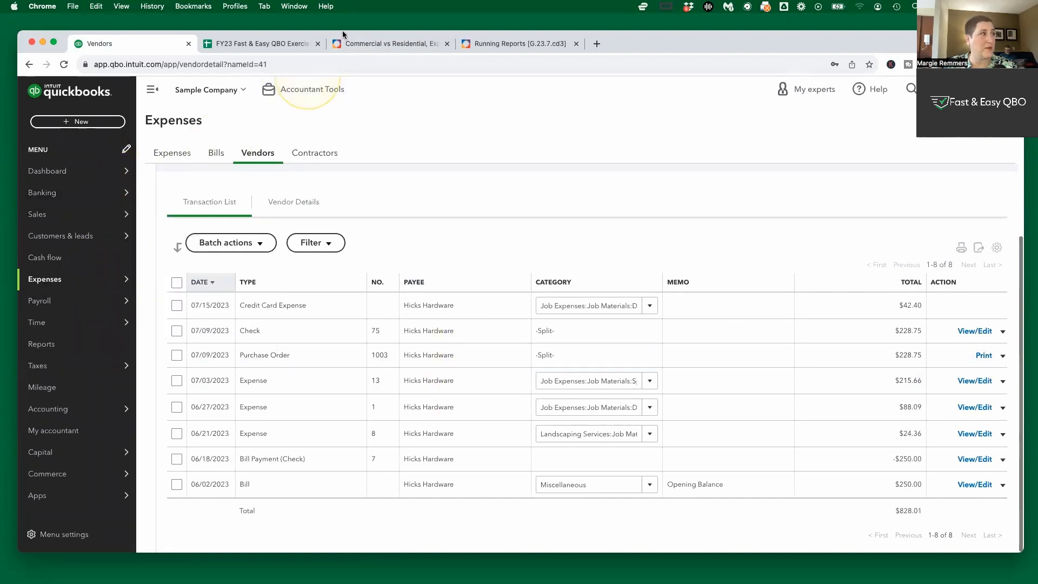
left_click(424, 44)
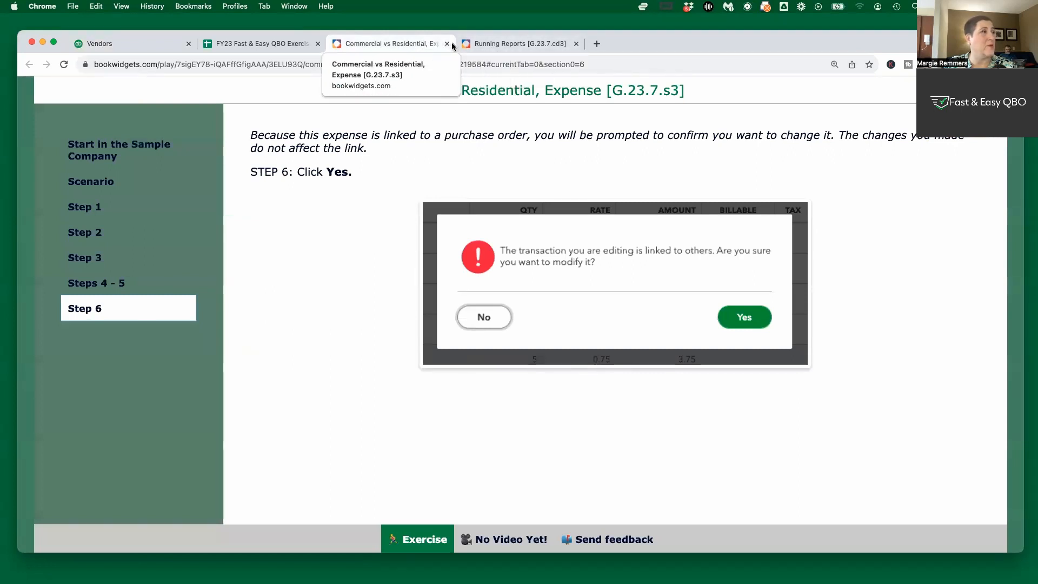
left_click(446, 44)
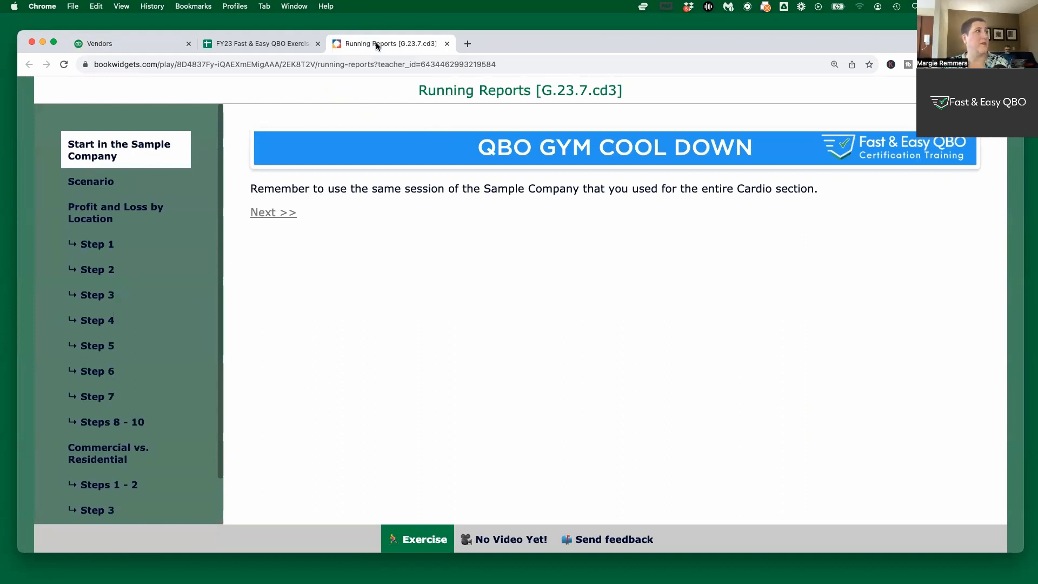
- Read the Running Reports scenario and the Commercial vs. Residential instructions through Steps 1 - 2
left_click(403, 111)
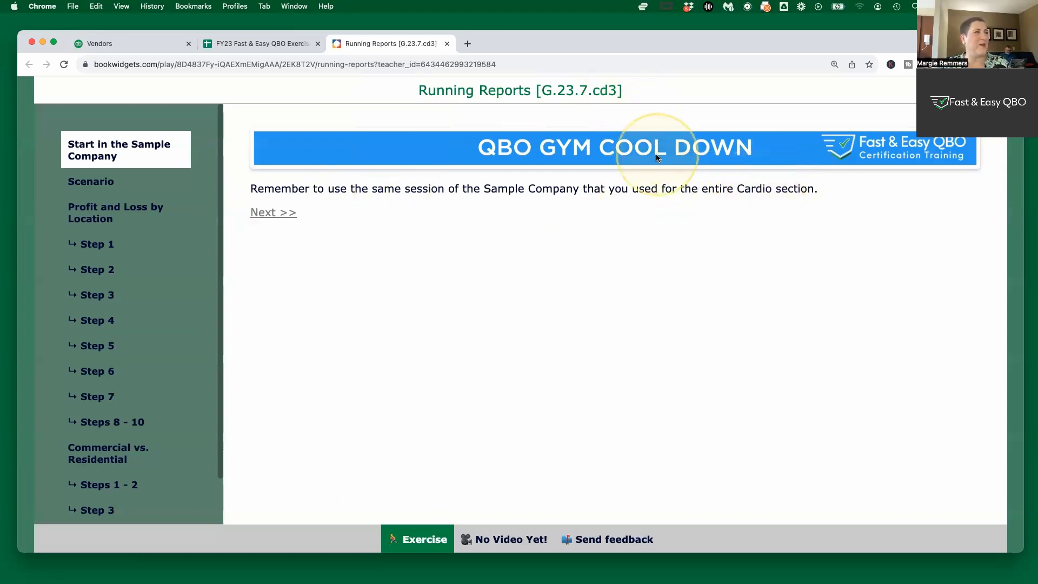
left_click(103, 181)
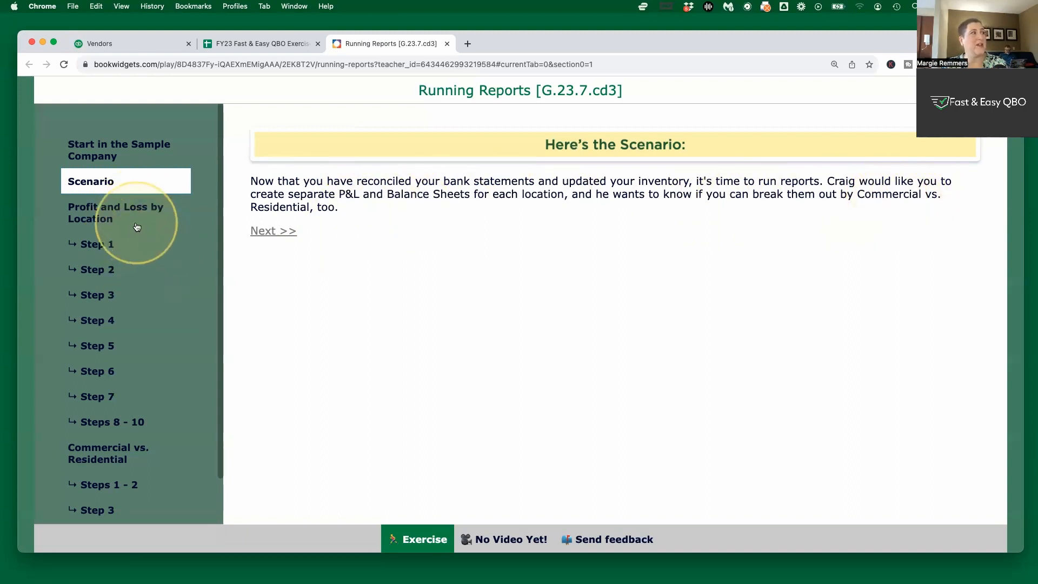
scroll(136, 227, "down", 2)
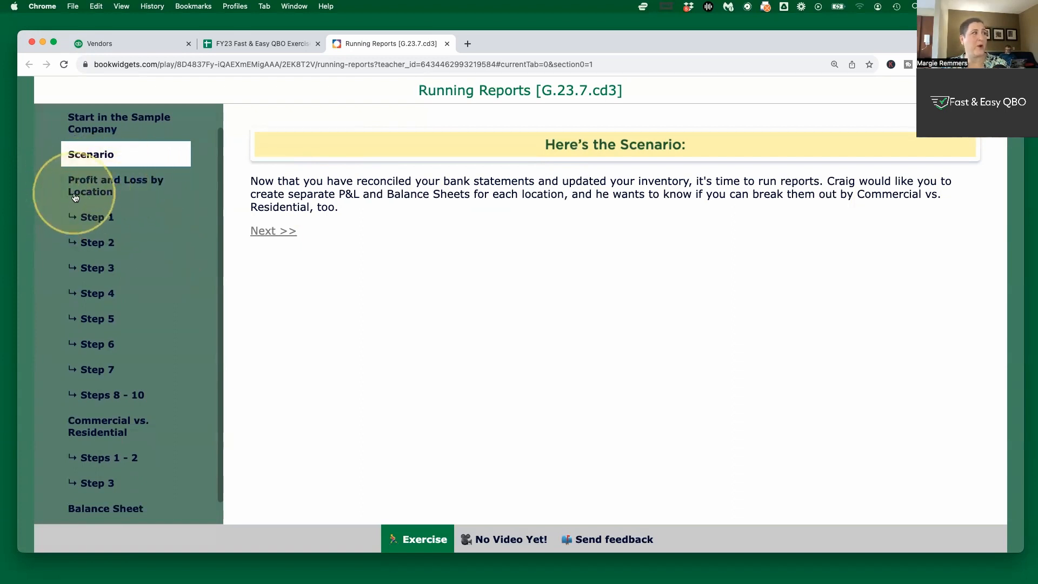
scroll(158, 339, "down", 1)
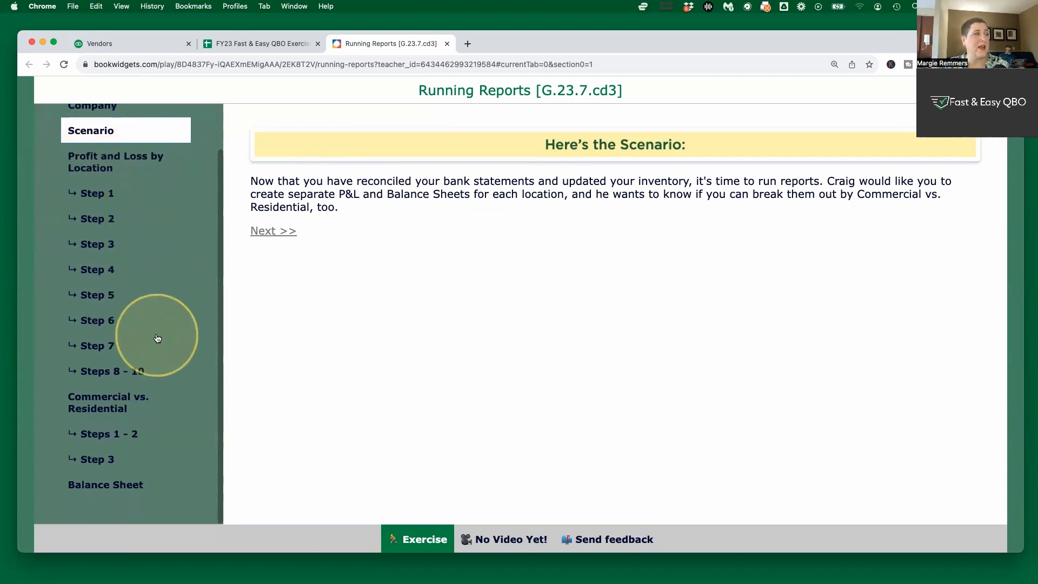
left_click(103, 408)
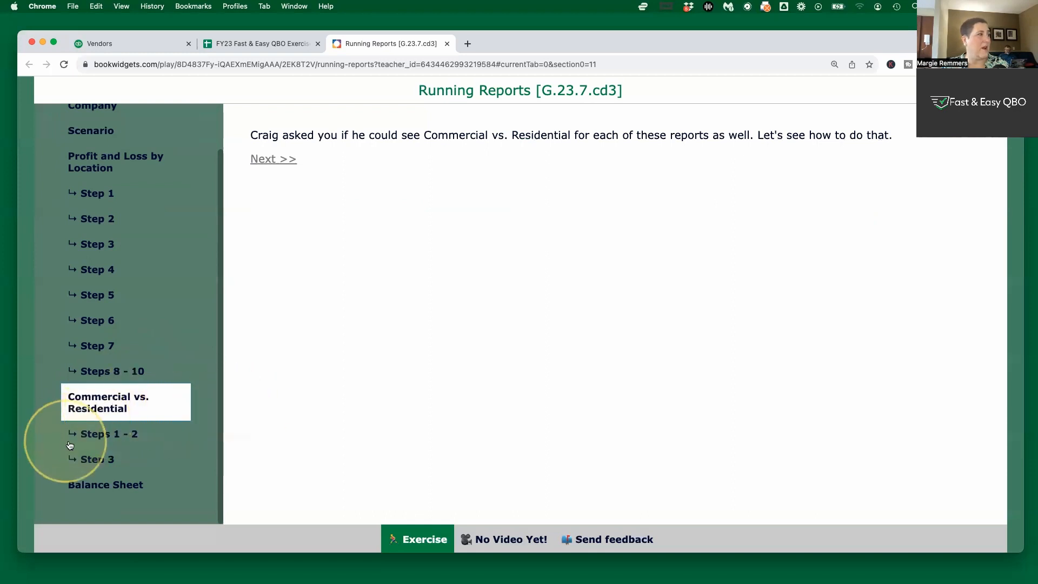
left_click(124, 434)
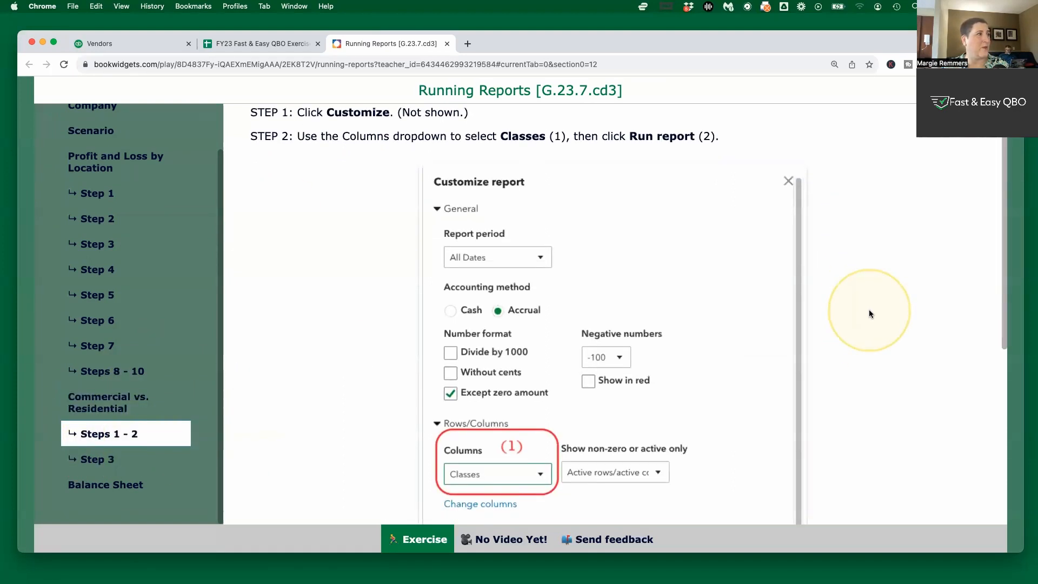
- Return to QuickBooks and open the Profit and Loss report from the favorite reports, reloading the page when it stays blank
left_click(122, 43)
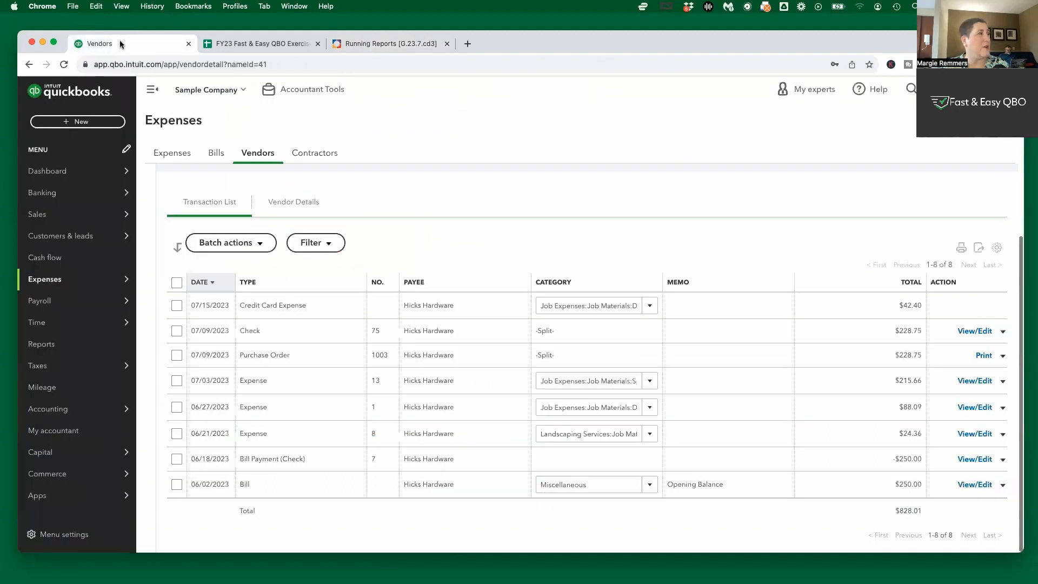
left_click(51, 346)
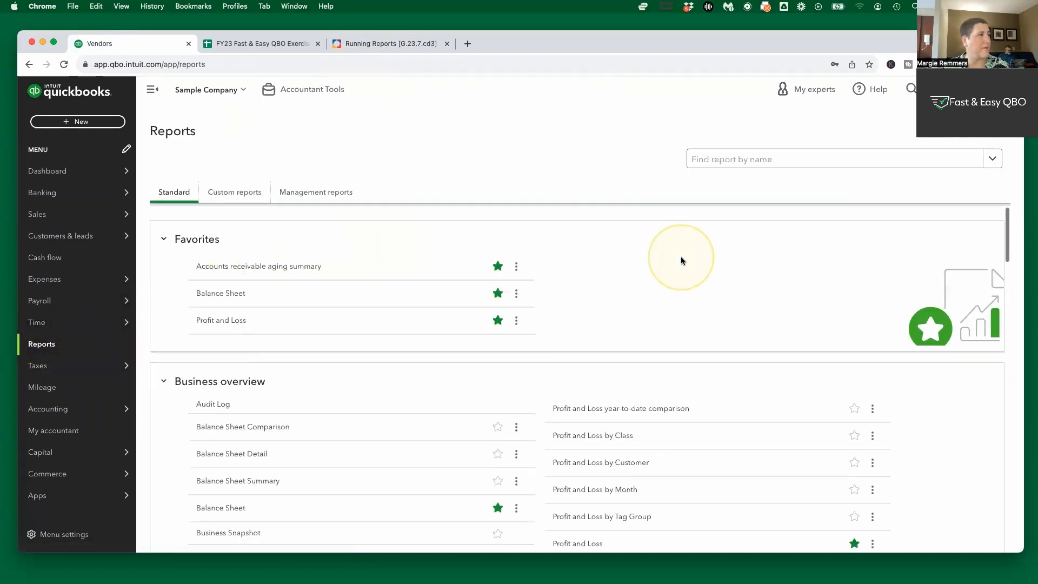
left_click(220, 321)
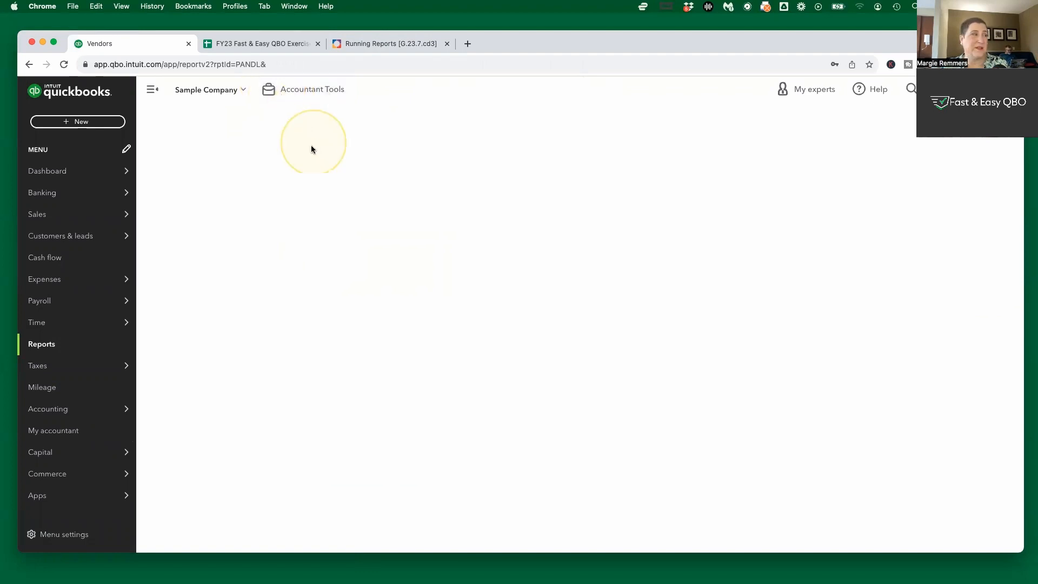
left_click(65, 65)
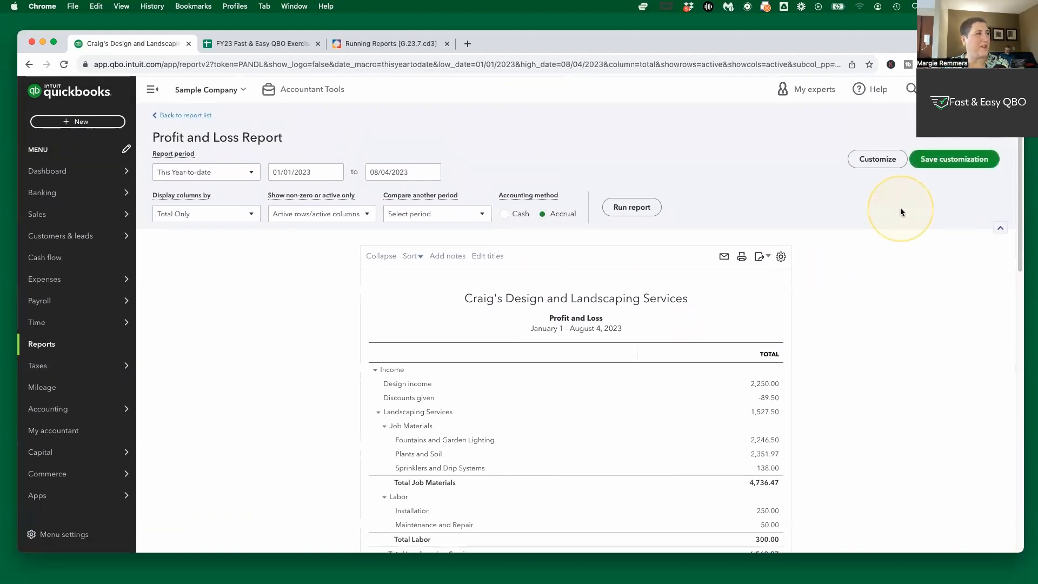
- Review the Profit and Loss report's amounts and check its customization options against Steps 1 - 2 of the exercise
scroll(868, 416, "down", 3)
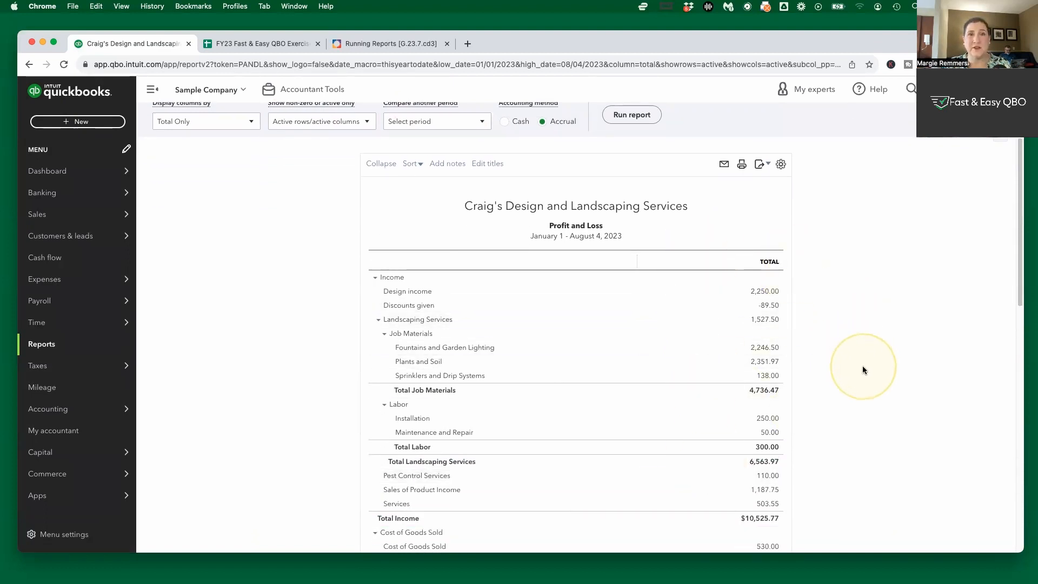
scroll(862, 369, "down", 1)
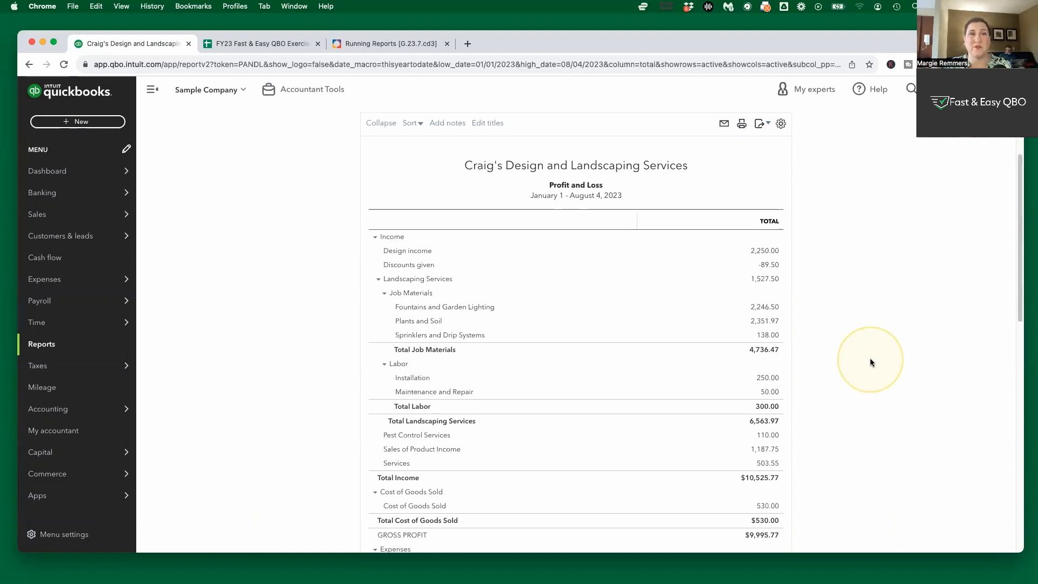
scroll(869, 365, "up", 1)
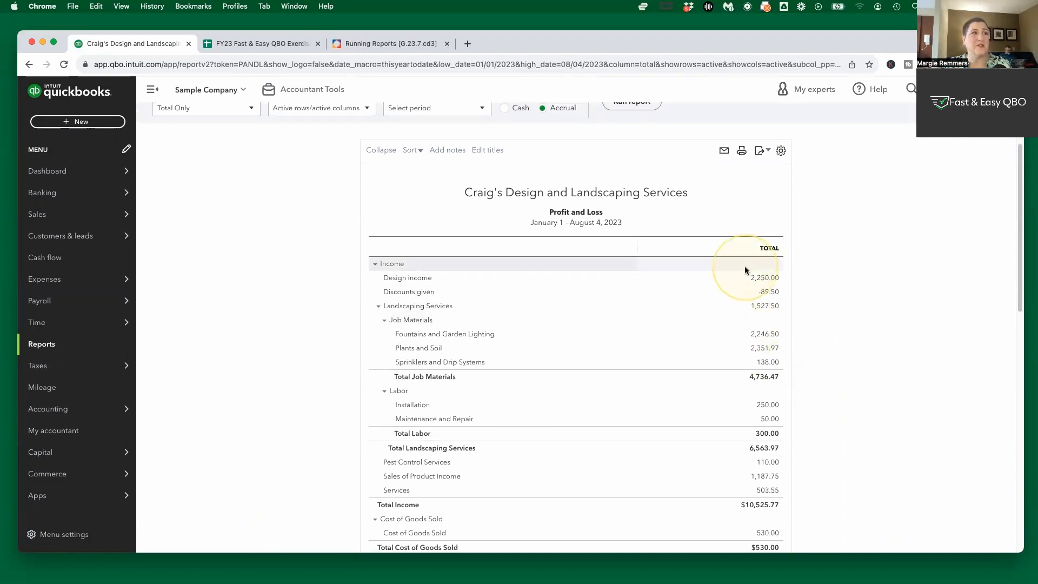
scroll(772, 275, "up", 3)
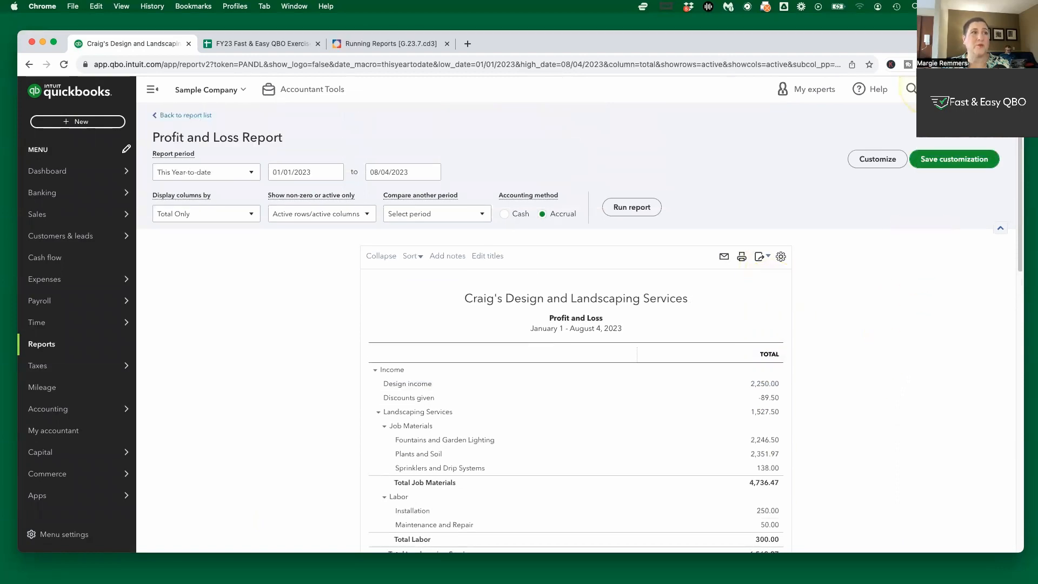
left_click(885, 159)
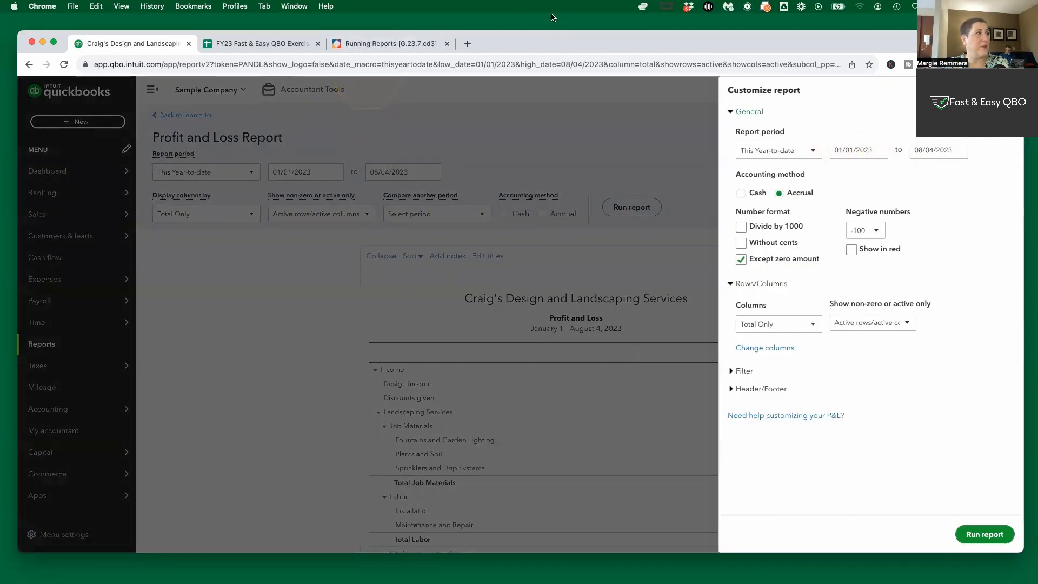
left_click(392, 44)
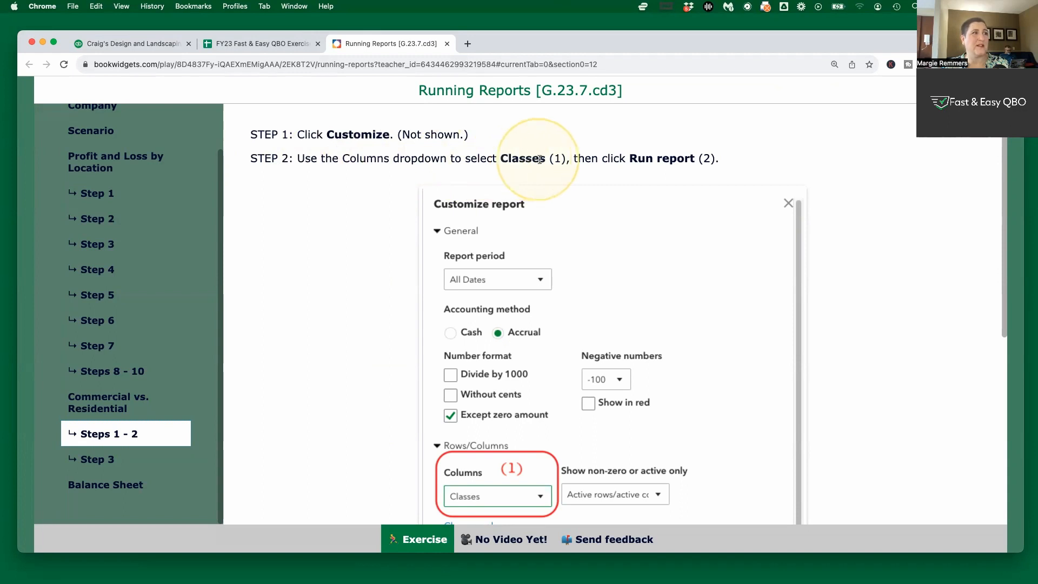
left_click(140, 43)
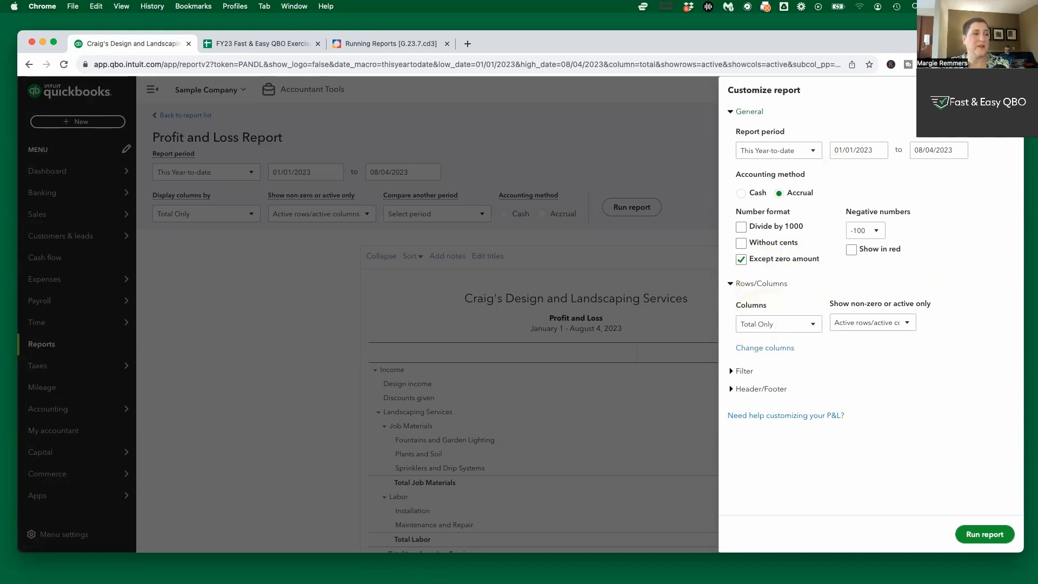
left_click(753, 312)
- Customize the Profit and Loss report with Classes as the columns, run it, and return to the Running Reports instructions
scroll(754, 312, "down", 3)
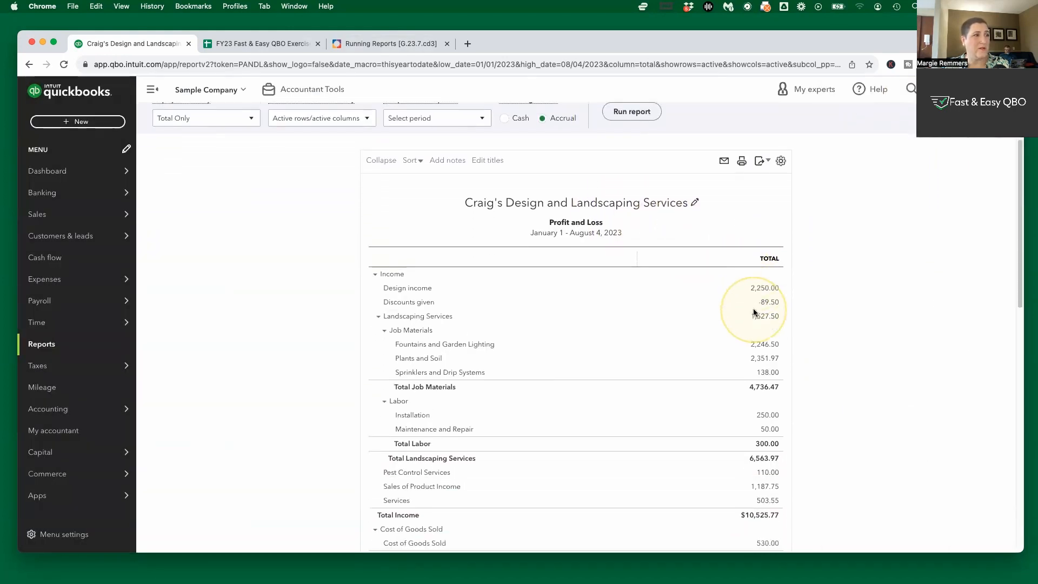
scroll(754, 308, "down", 2)
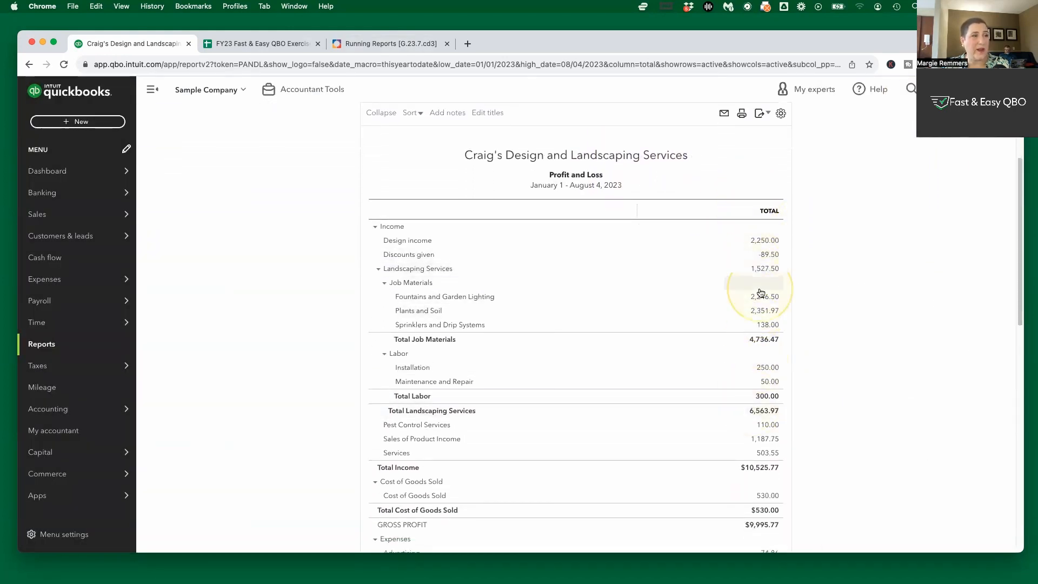
scroll(767, 310, "up", 2)
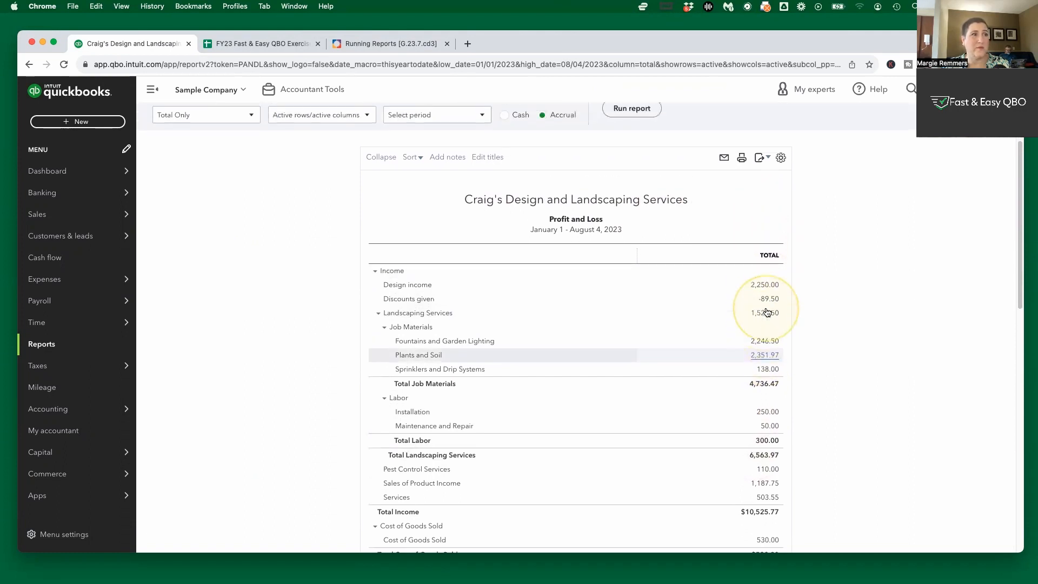
scroll(767, 312, "up", 1)
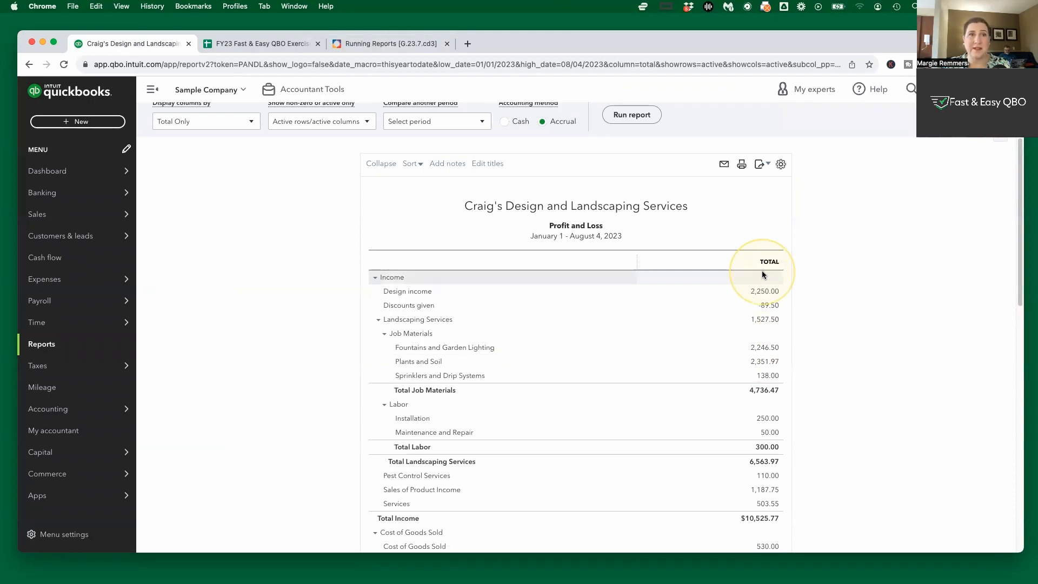
scroll(762, 274, "up", 4)
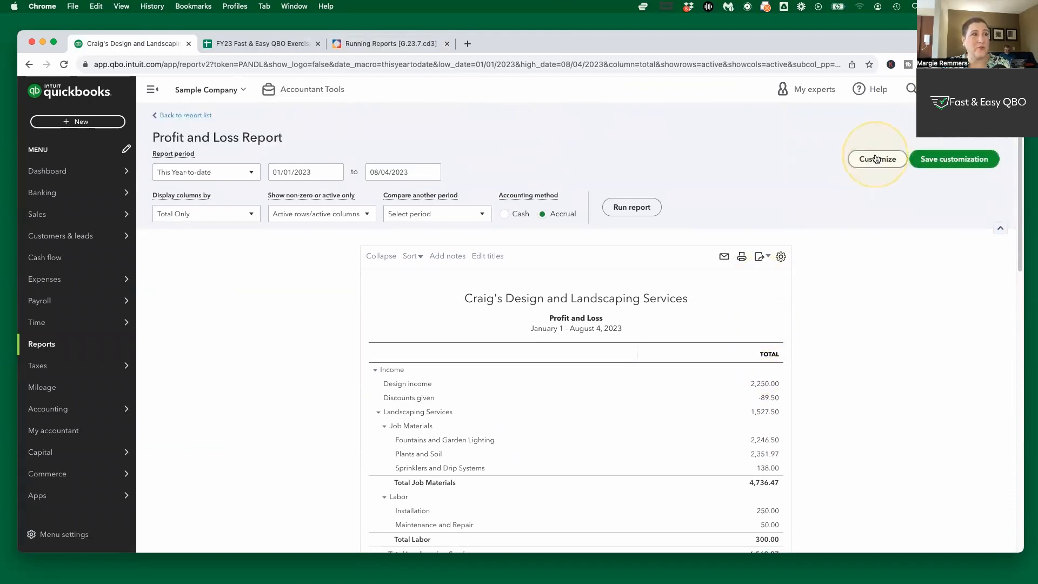
left_click(876, 159)
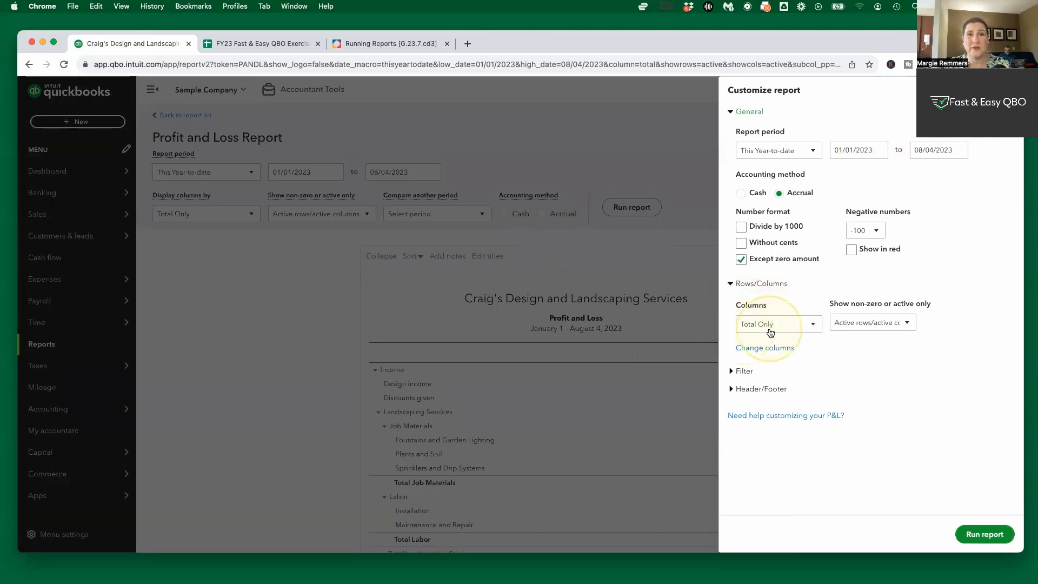
left_click(815, 326)
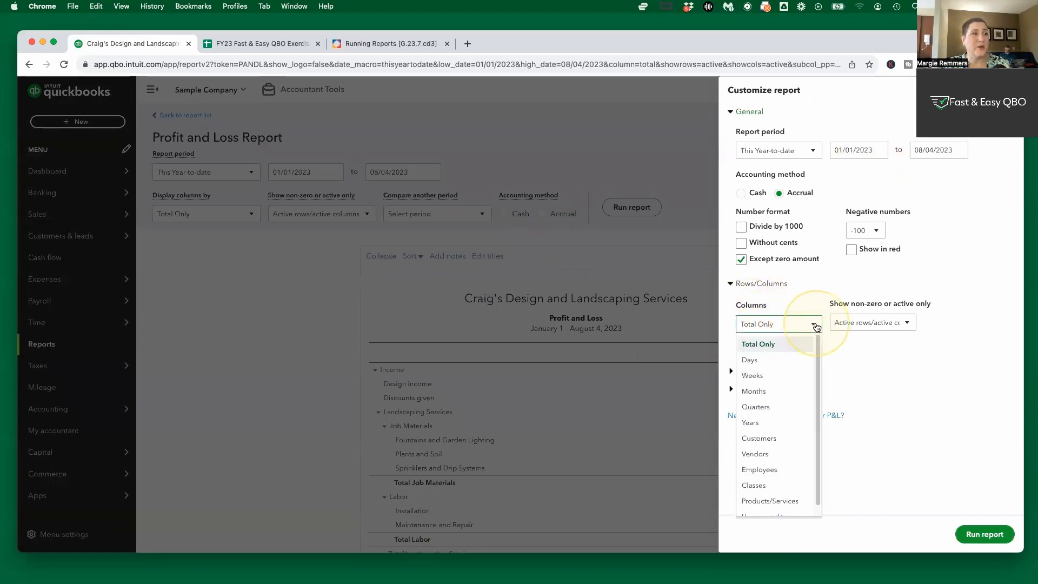
left_click(753, 486)
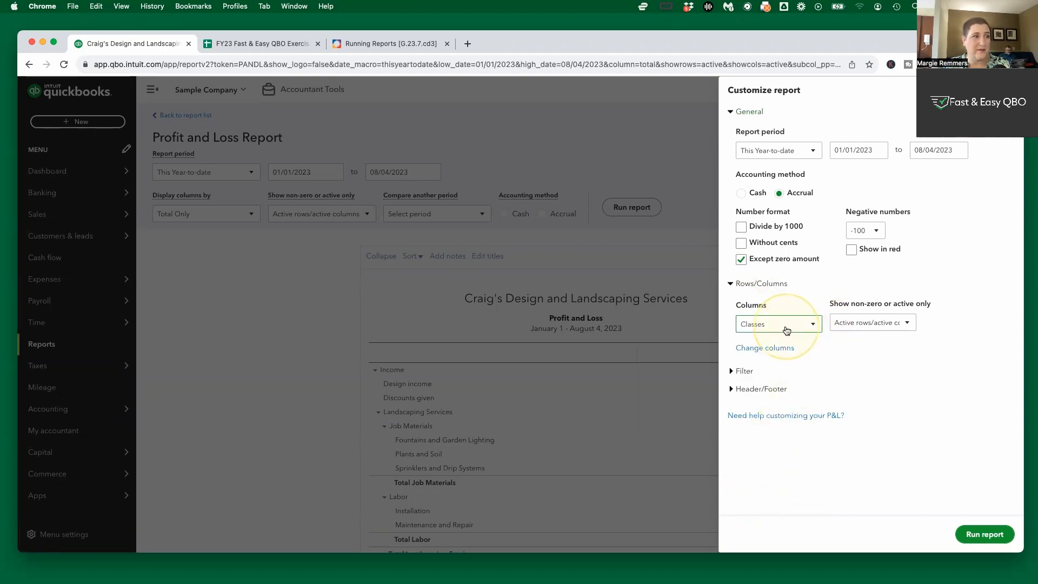
left_click(1011, 532)
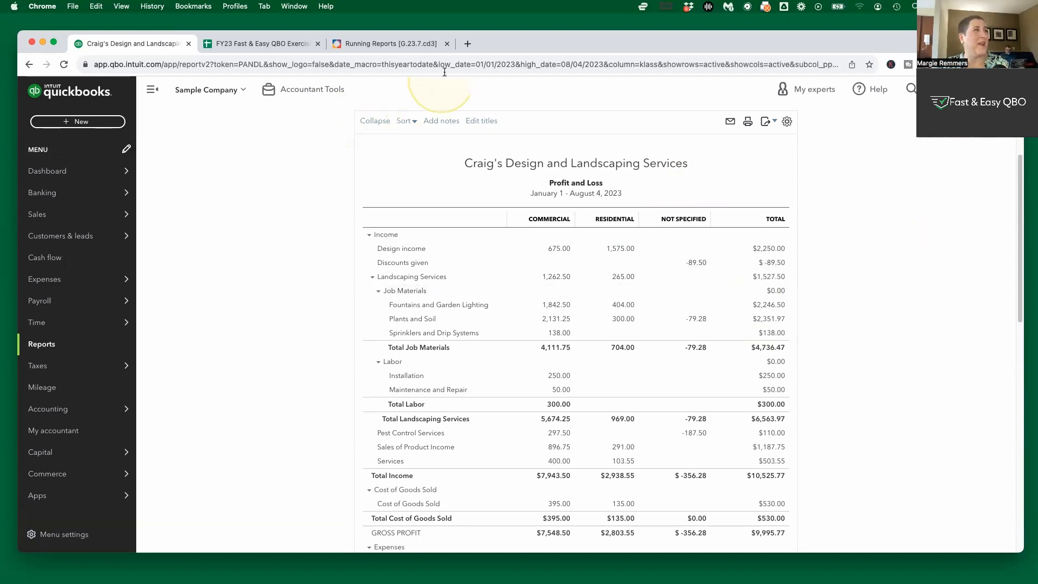
left_click(407, 44)
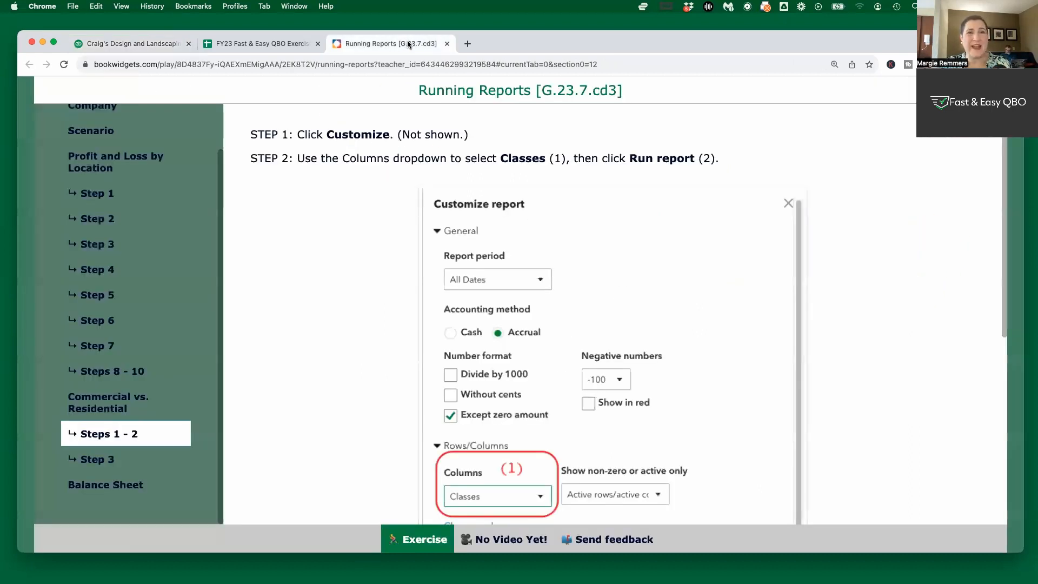